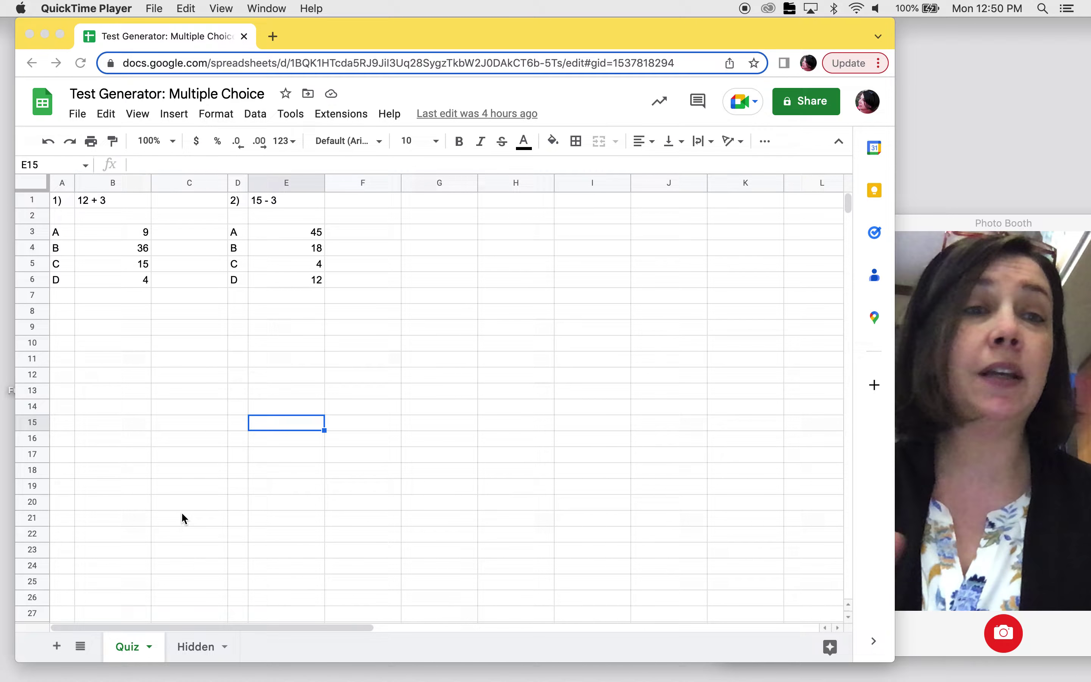
Reshuffle the Quiz answer options three times, then move the new Sheet3 after Hidden
{"action": "left_click", "coordinate": [304, 358]}
{"action": "left_click", "coordinate": [303, 347]}
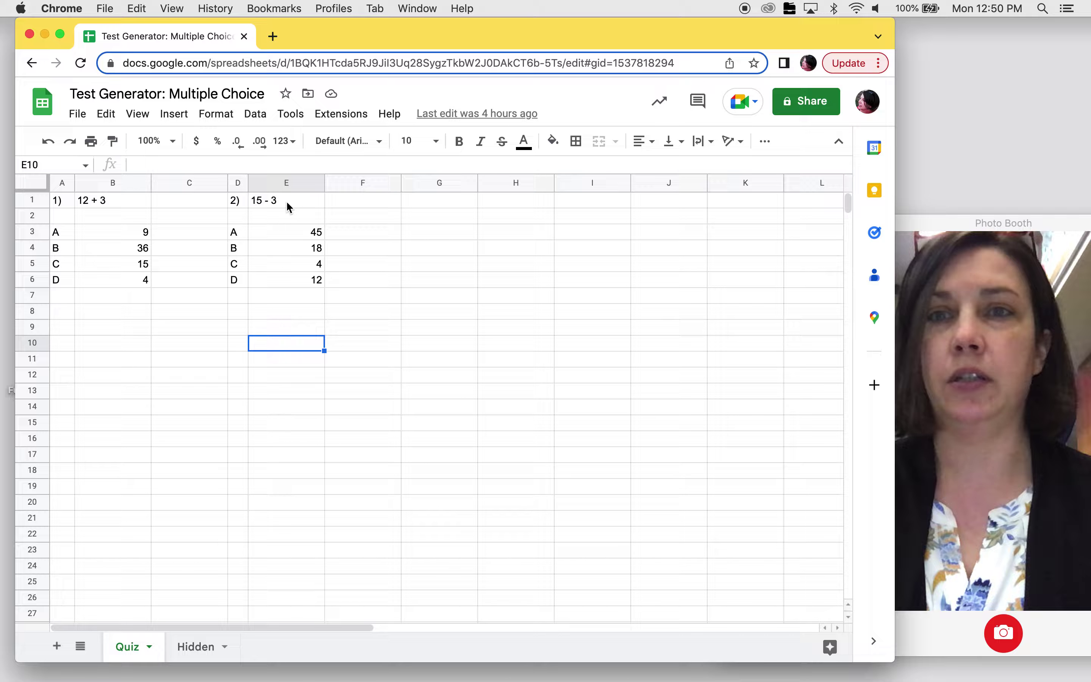
{"action": "key", "text": "Delete"}
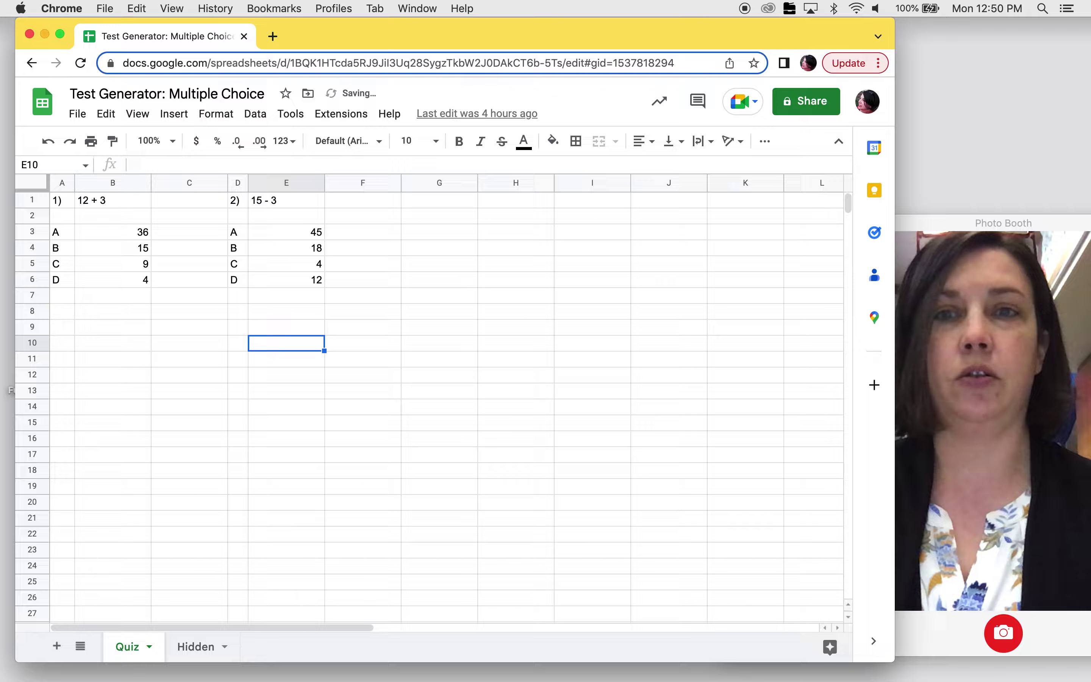
{"action": "key", "text": "Delete"}
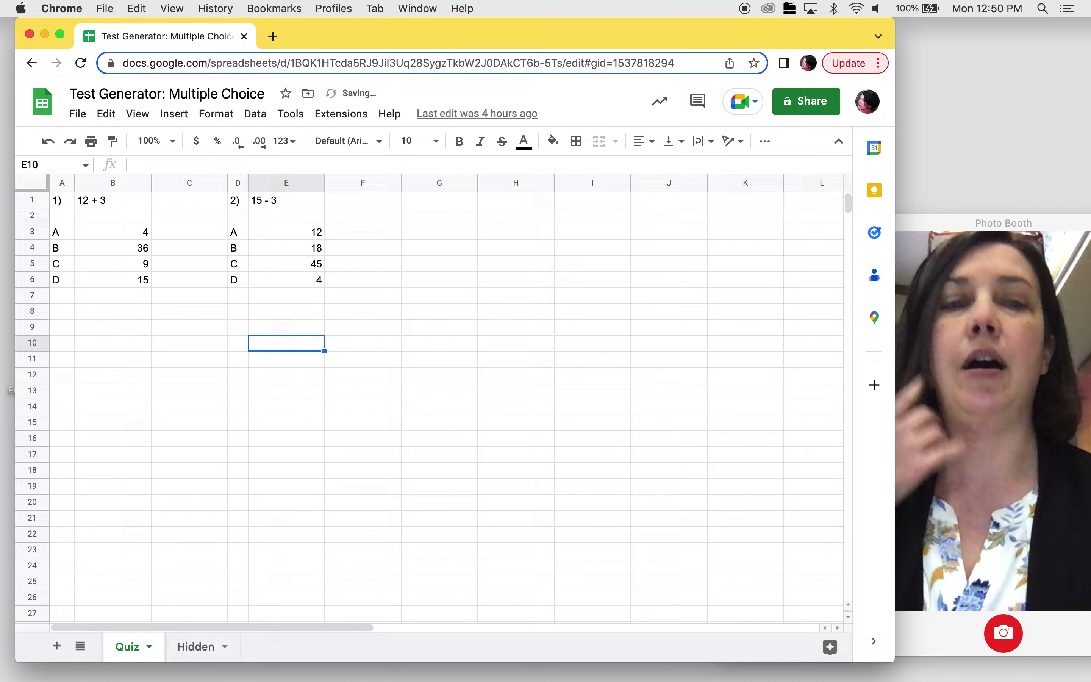
{"action": "key", "text": "Delete"}
{"action": "key", "text": "Delete"}
{"action": "key", "text": "Delete"}
{"action": "key", "text": "Delete"}
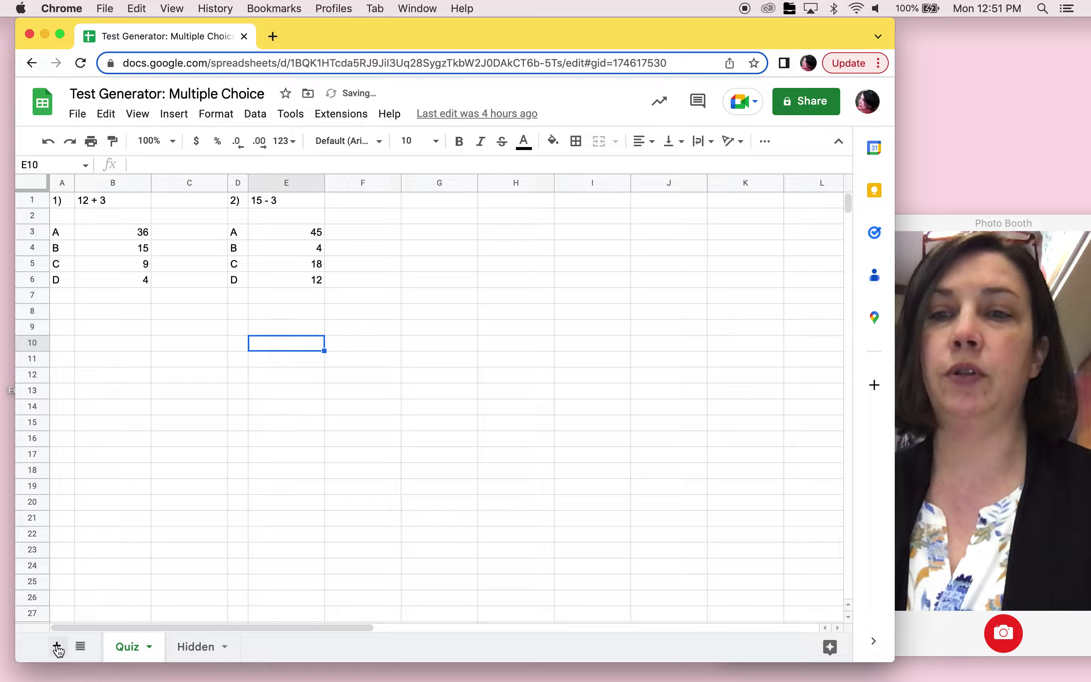
{"action": "left_click_drag", "start_coordinate": [185, 646], "coordinate": [319, 649]}
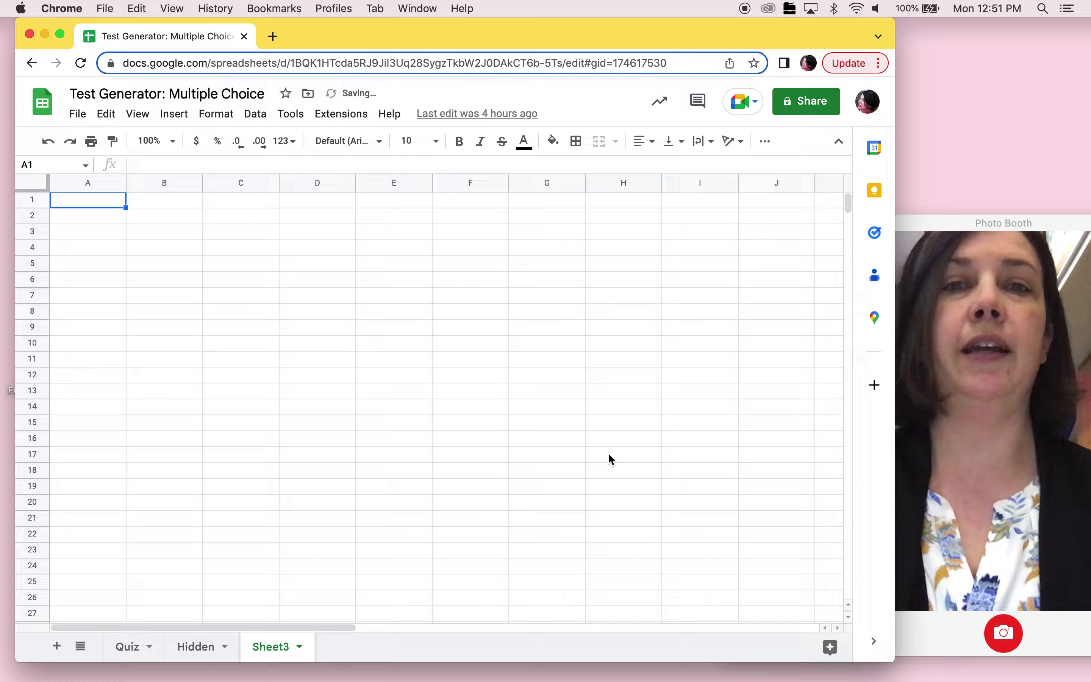
Enter =randbetween(1,4) in cell Z1 of Sheet3
{"action": "scroll", "coordinate": [607, 453], "scroll_direction": "right", "scroll_amount": 10}
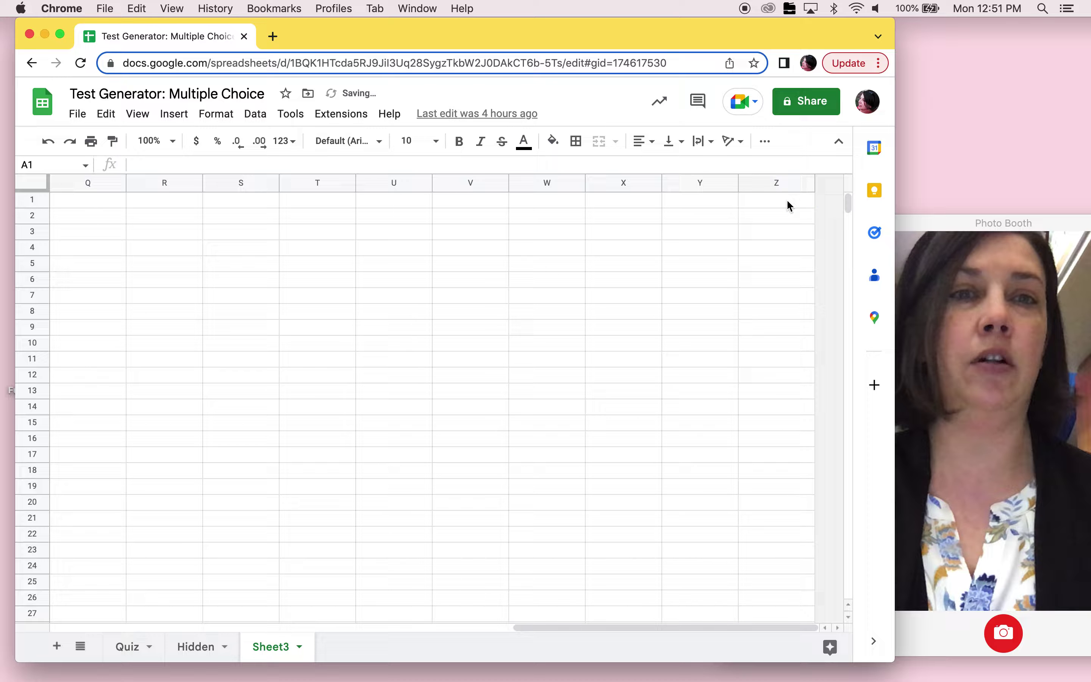
{"action": "left_click", "coordinate": [788, 206]}
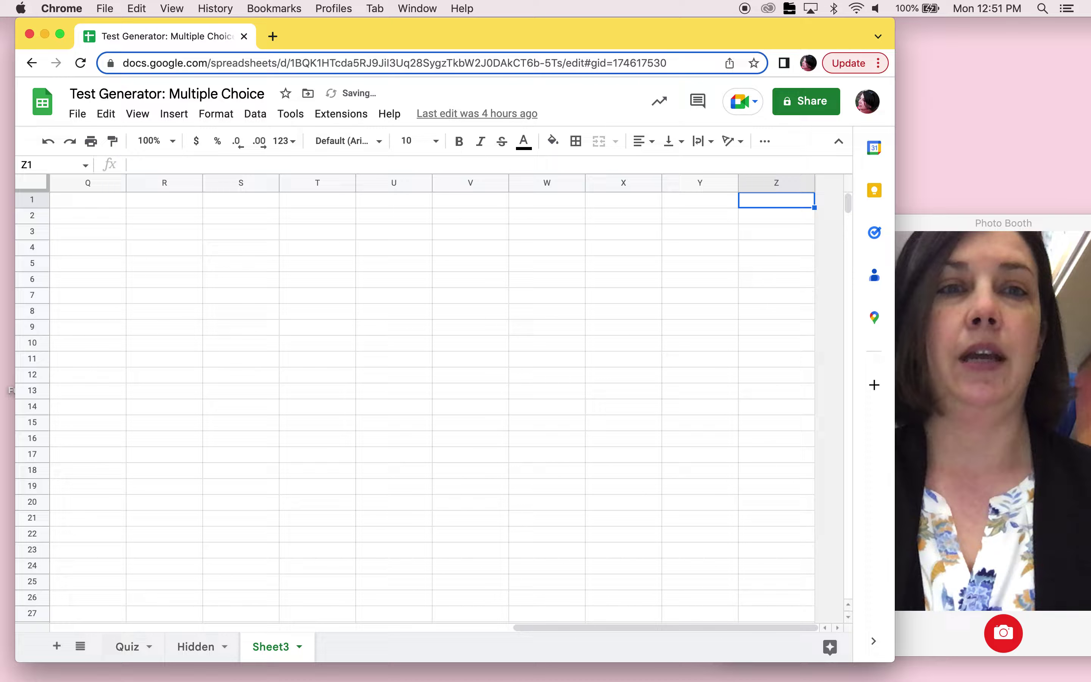
{"action": "type", "text": "=r"}
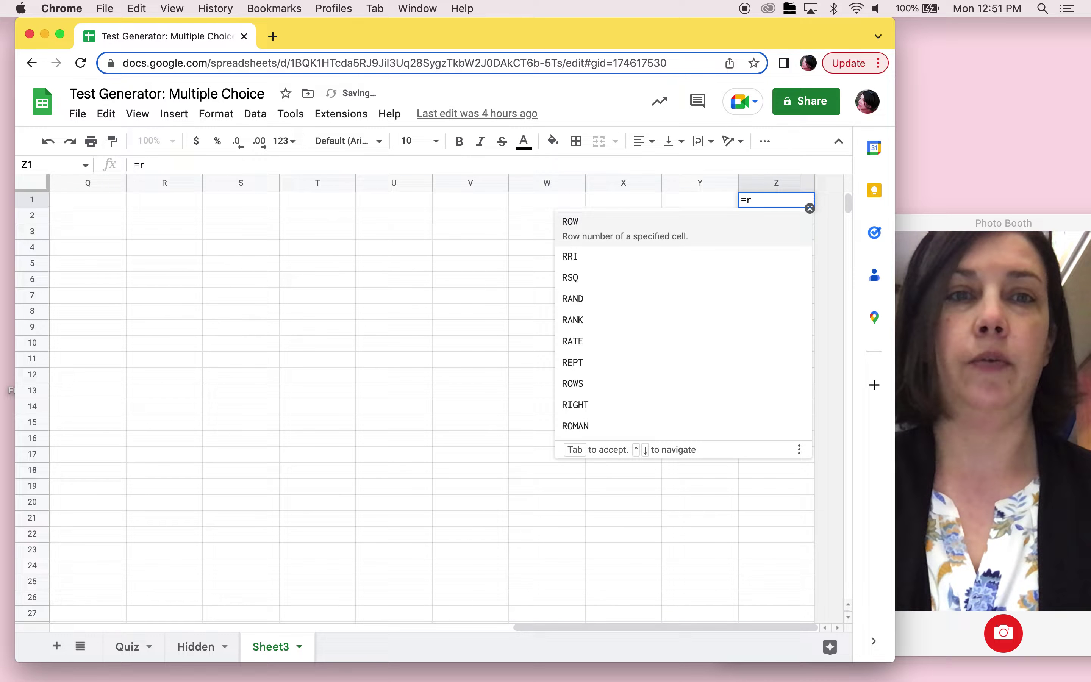
{"action": "type", "text": "and"}
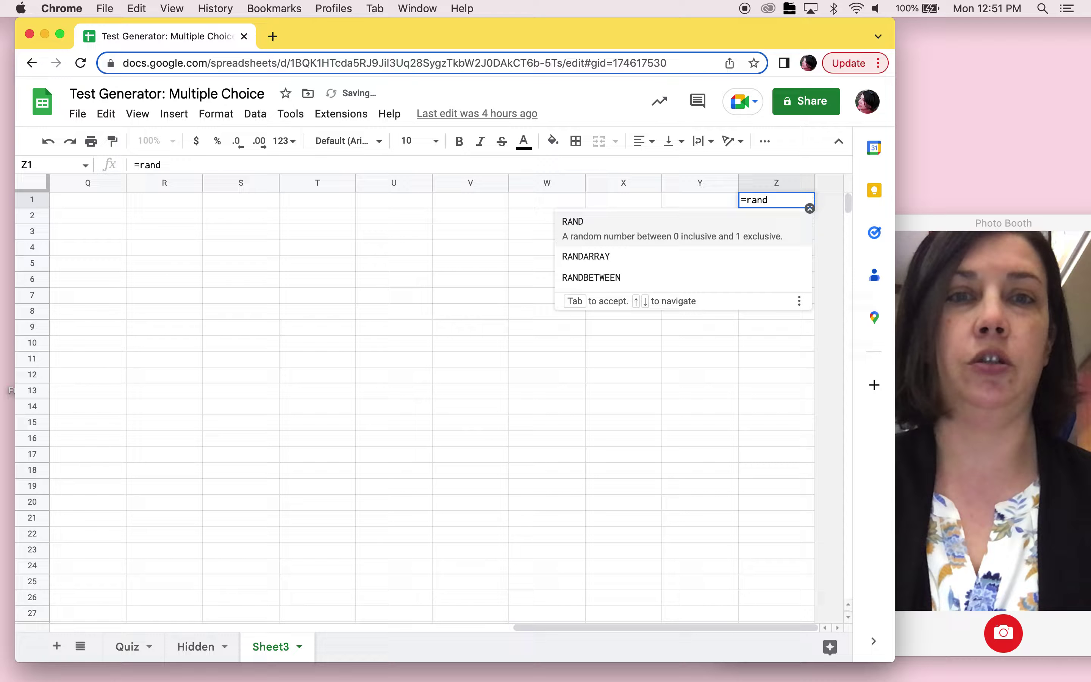
{"action": "type", "text": "between("}
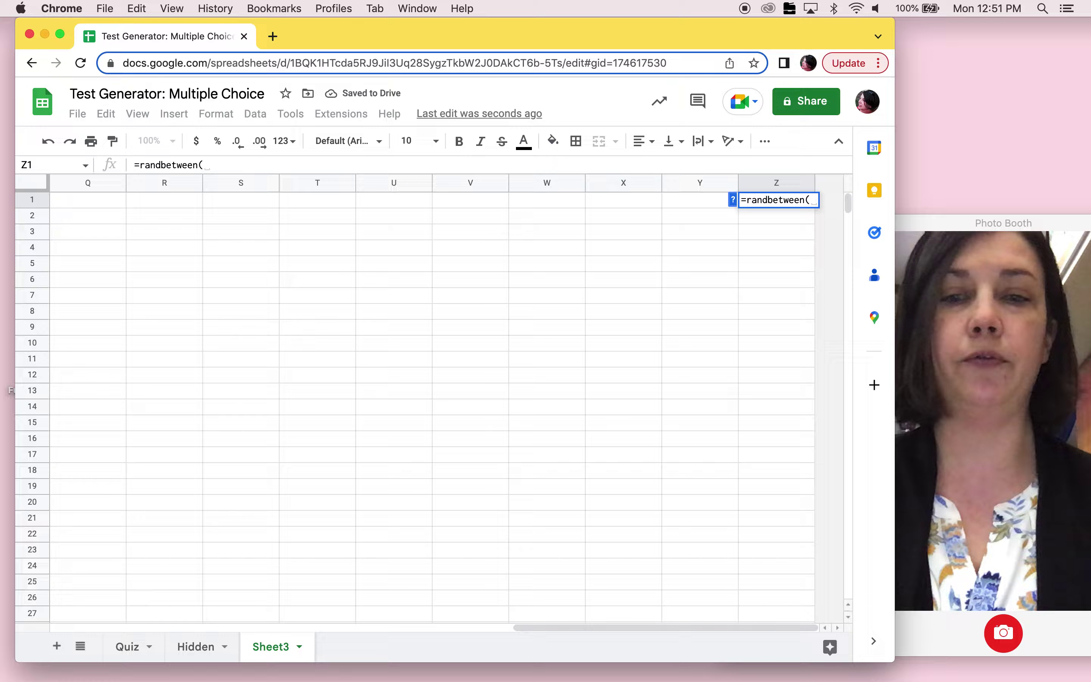
{"action": "type", "text": "1,4"}
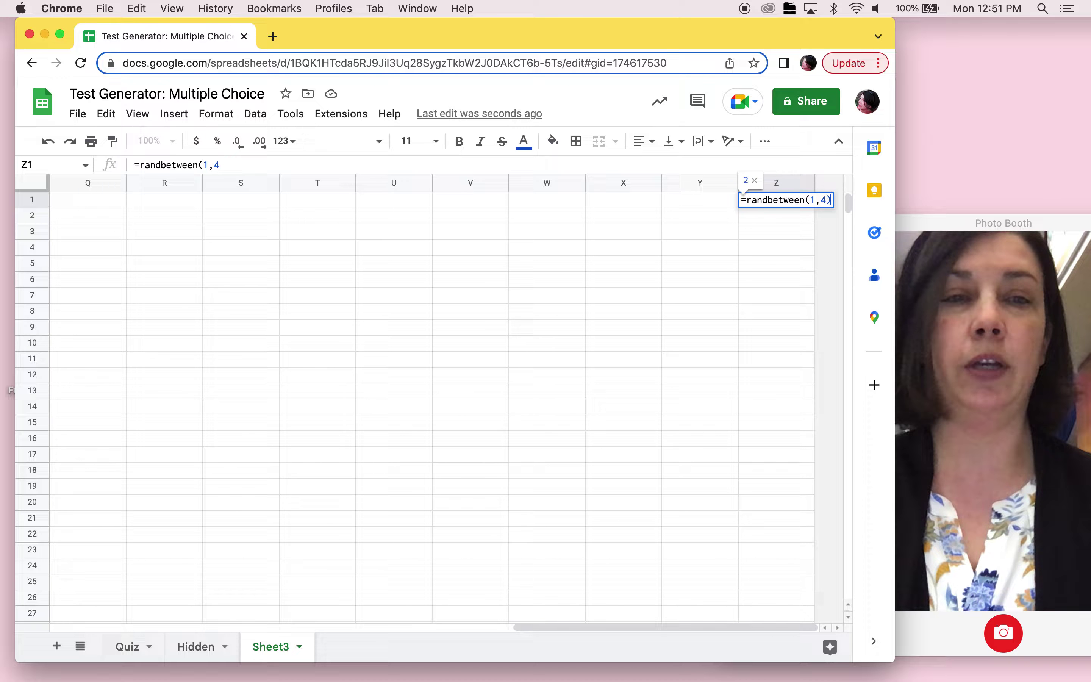
{"action": "type", "text": ")"}
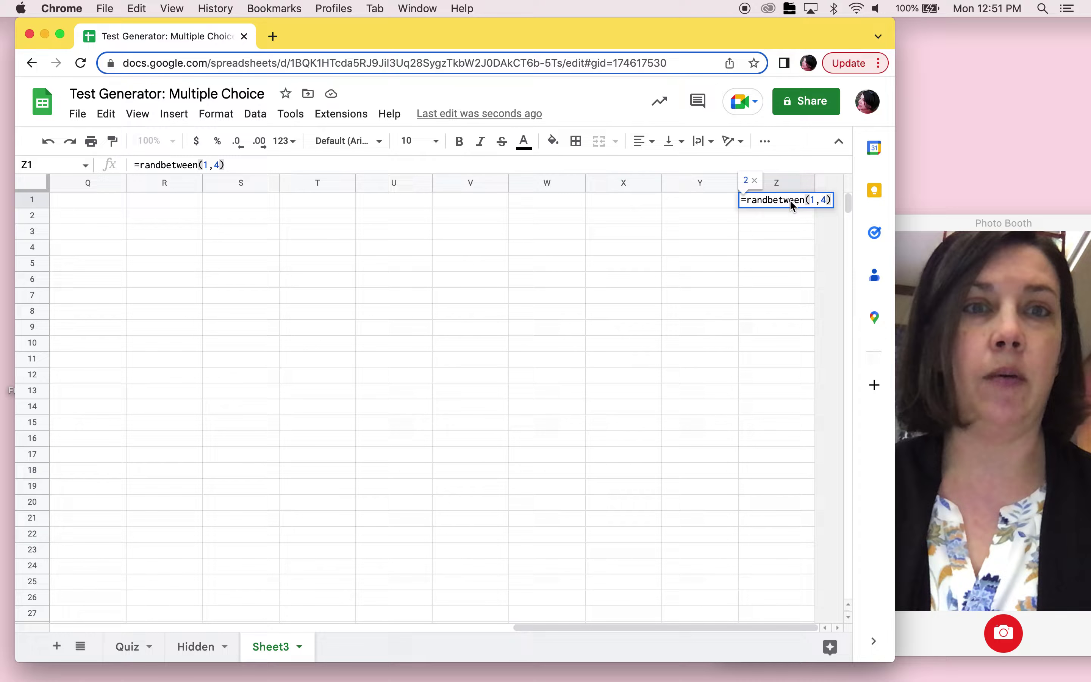
{"action": "key", "text": "Return"}
{"action": "key", "text": "Up"}
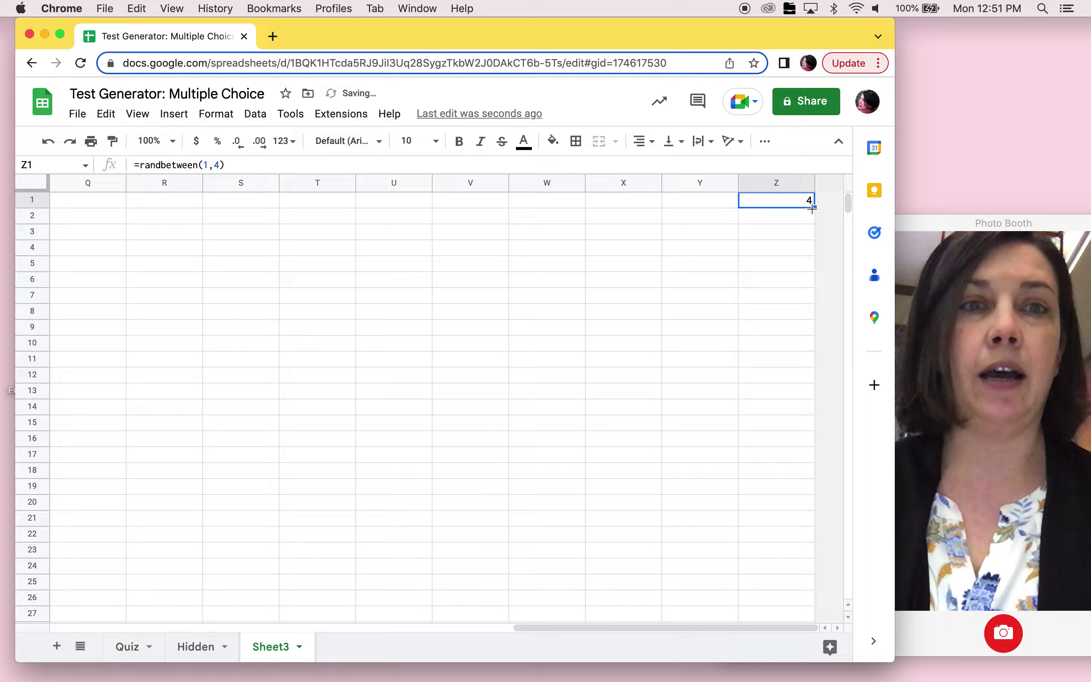
Copy the Z1 random formula down to Z1000 and return to the top-left of the sheet
{"action": "left_click_drag", "start_coordinate": [814, 208], "coordinate": [797, 621]}
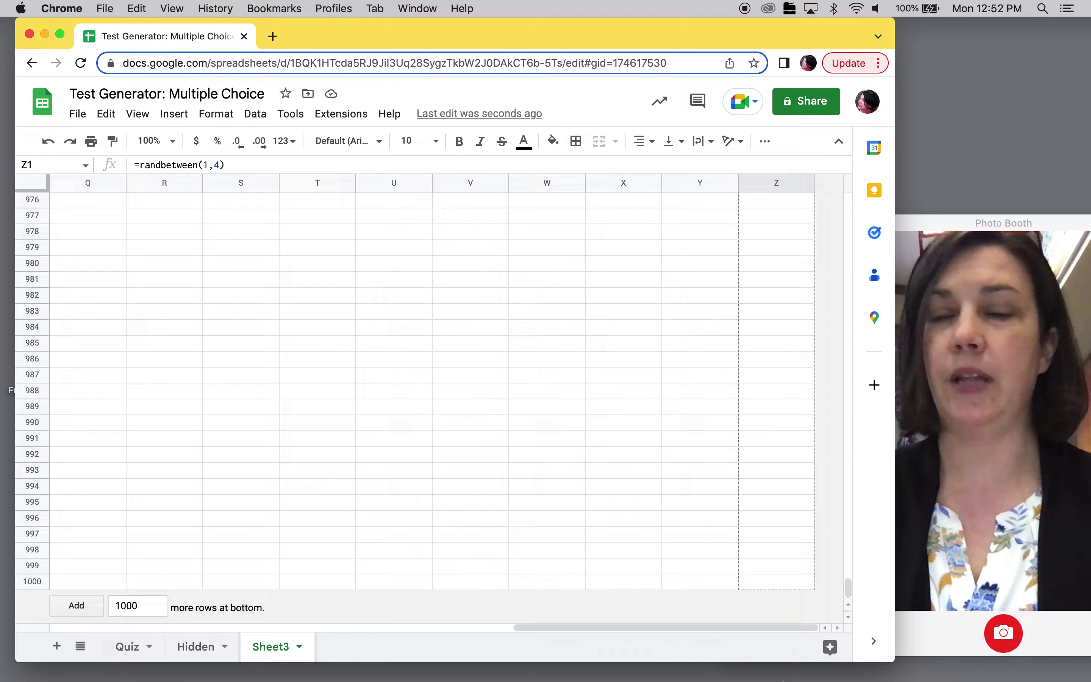
{"action": "left_click_drag", "start_coordinate": [642, 533], "coordinate": [642, 533]}
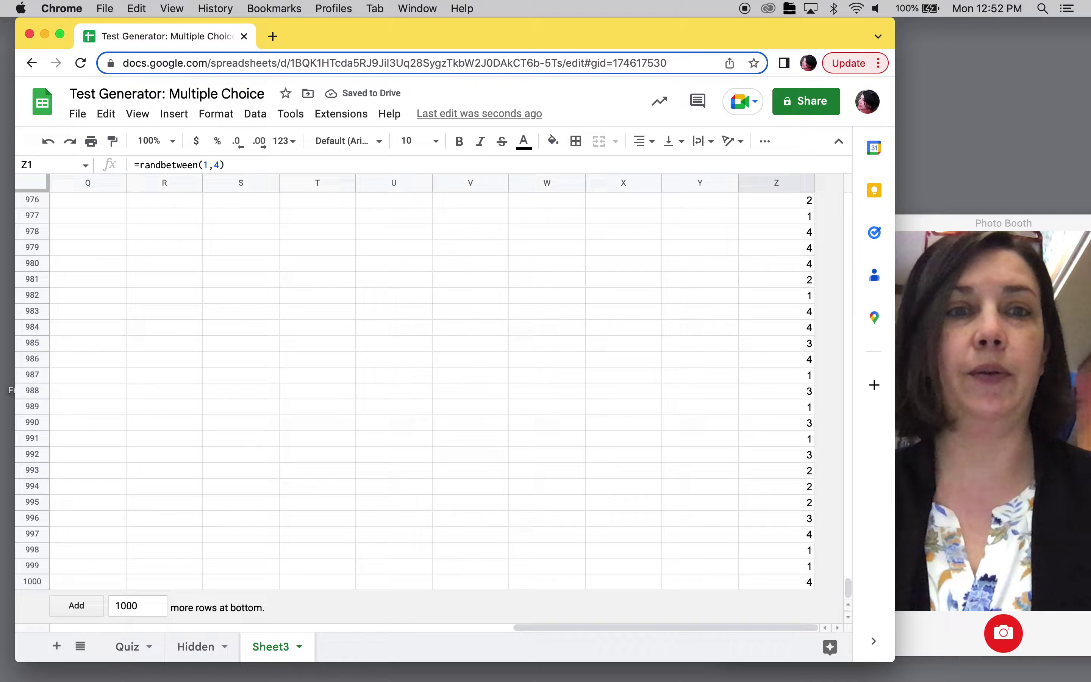
{"action": "scroll", "coordinate": [418, 212], "scroll_direction": "up", "scroll_amount": 15}
{"action": "scroll", "coordinate": [419, 211], "scroll_direction": "left", "scroll_amount": 10}
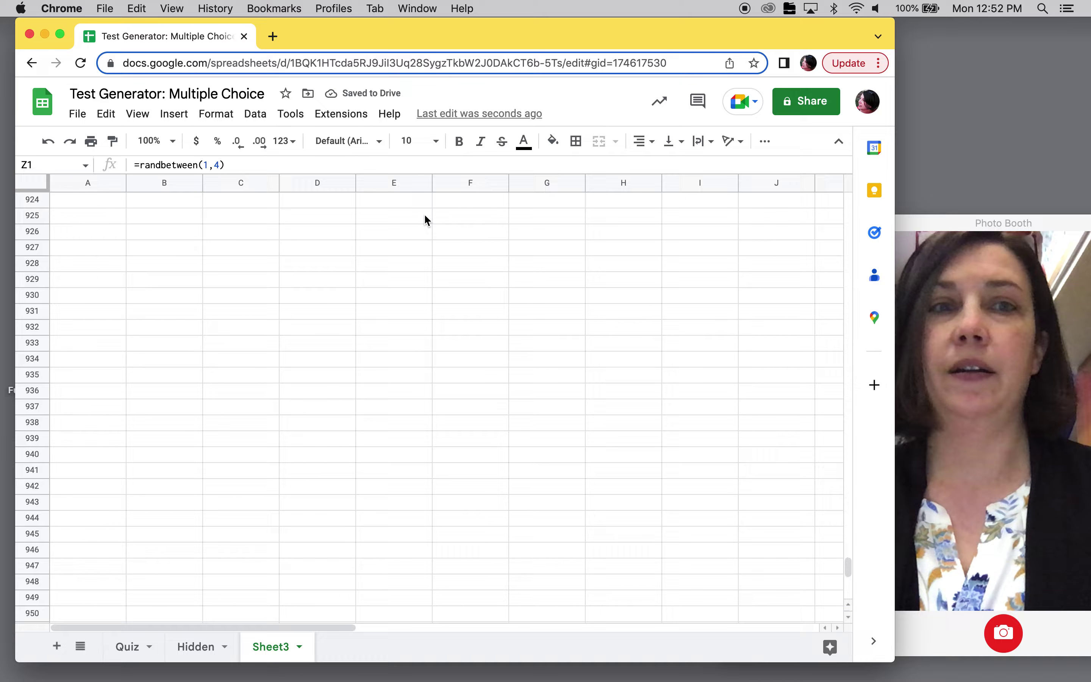
{"action": "scroll", "coordinate": [774, 358], "scroll_direction": "up", "scroll_amount": 20}
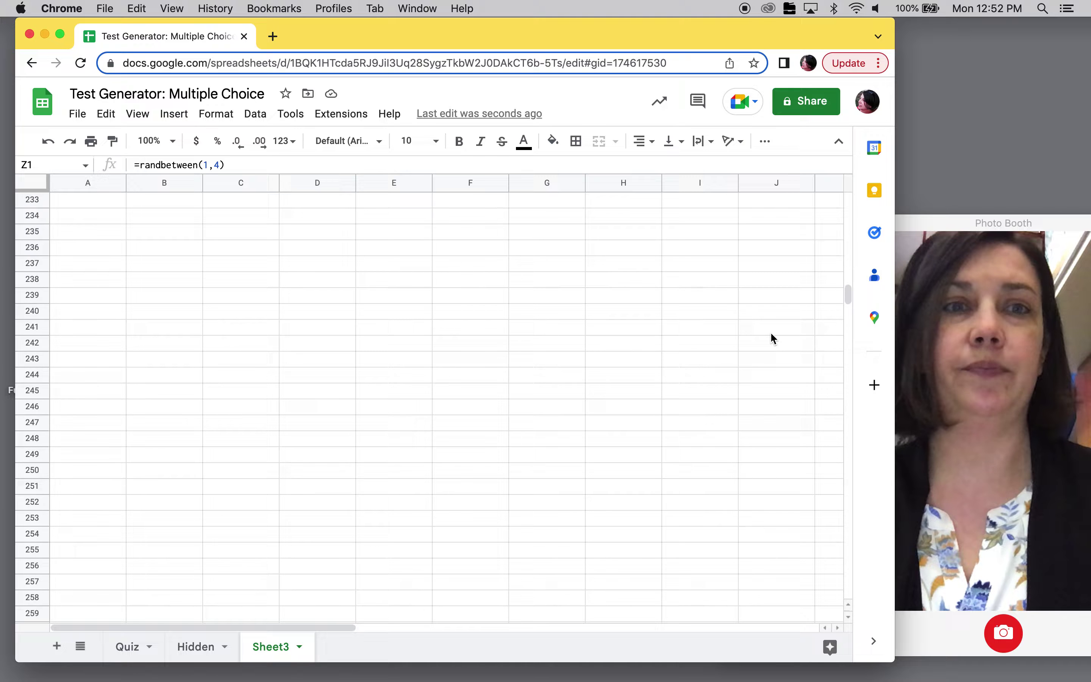
{"action": "scroll", "coordinate": [772, 337], "scroll_direction": "up", "scroll_amount": 17}
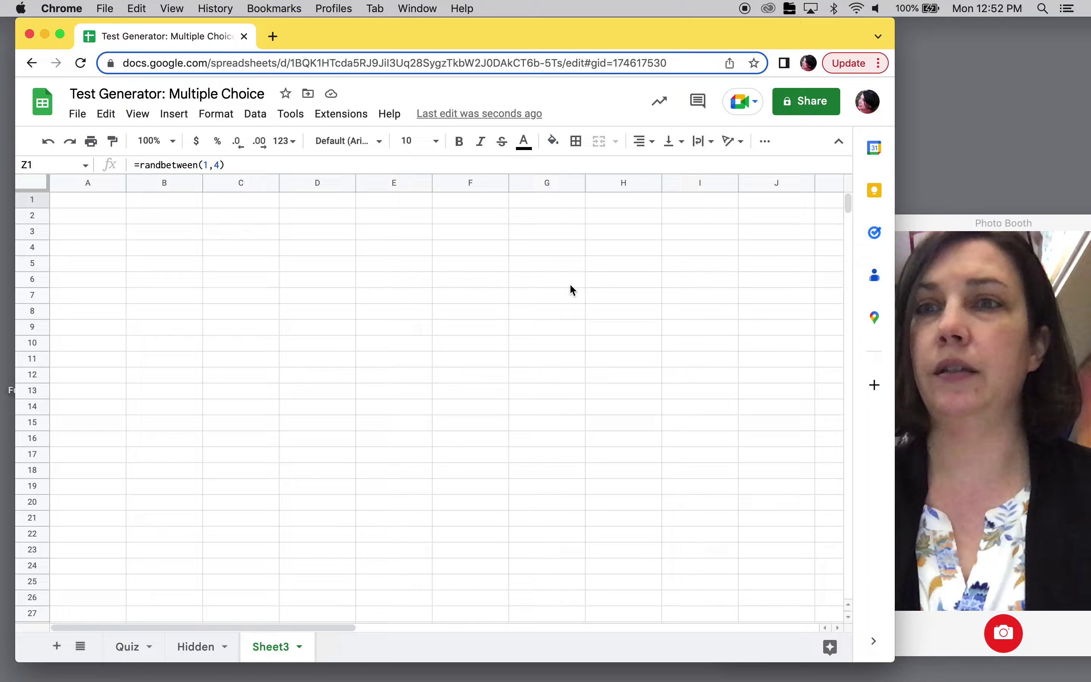
Enter the heading 'Number 1' in A1 and the question '1 + 2' below it
{"action": "left_click", "coordinate": [104, 206]}
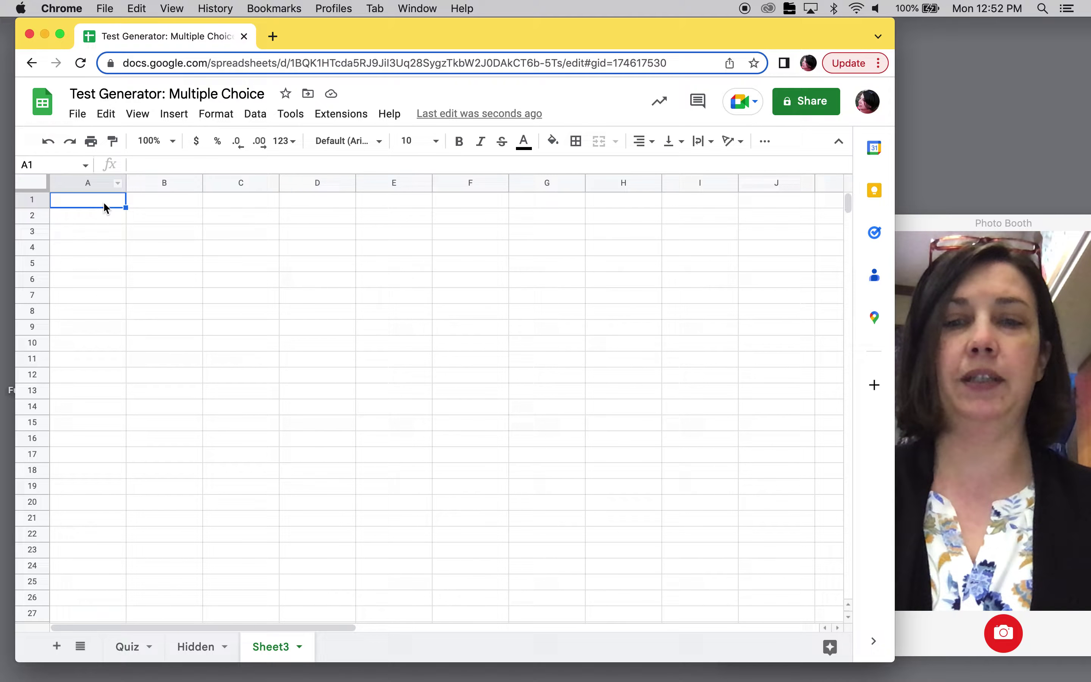
{"action": "type", "text": "Number 1"}
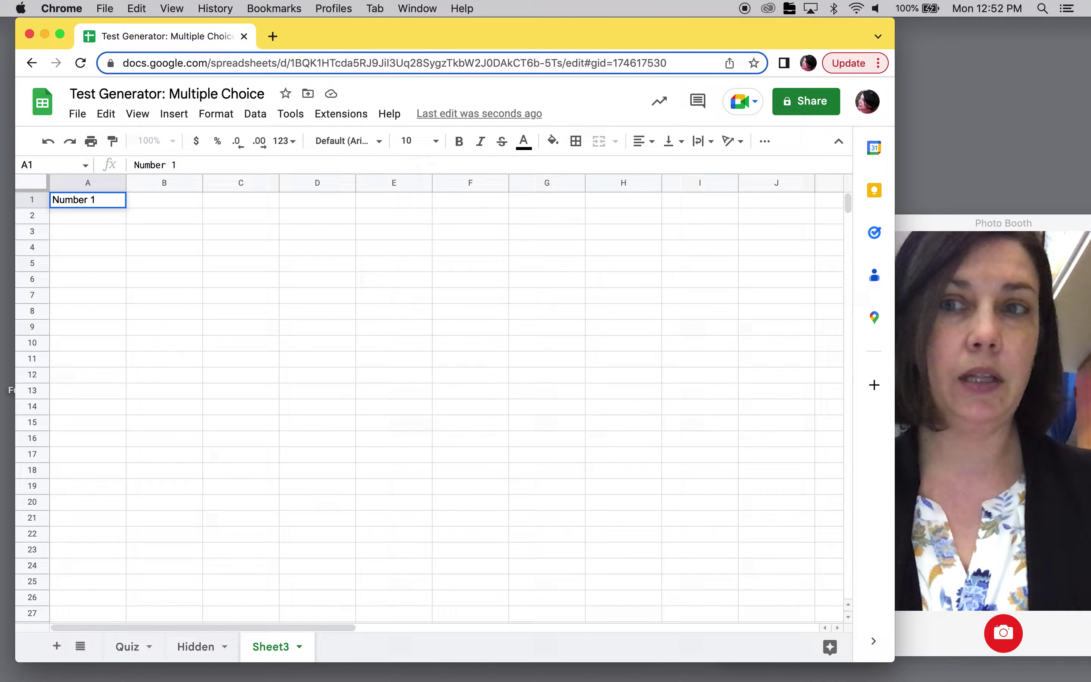
{"action": "key", "text": "Return"}
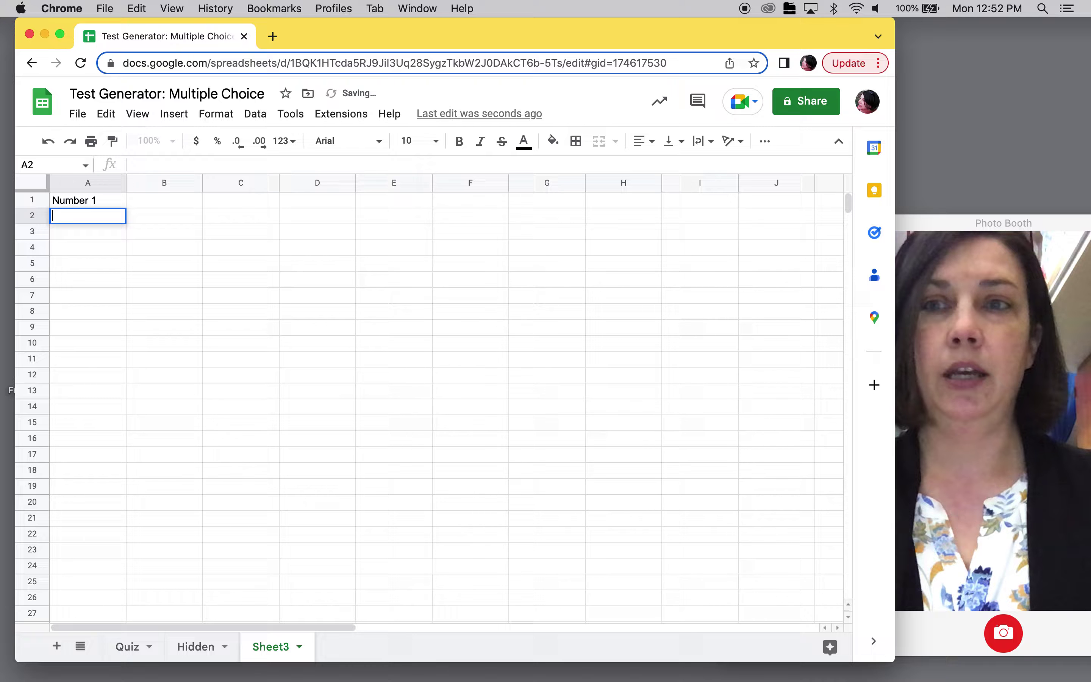
{"action": "key", "text": "Return"}
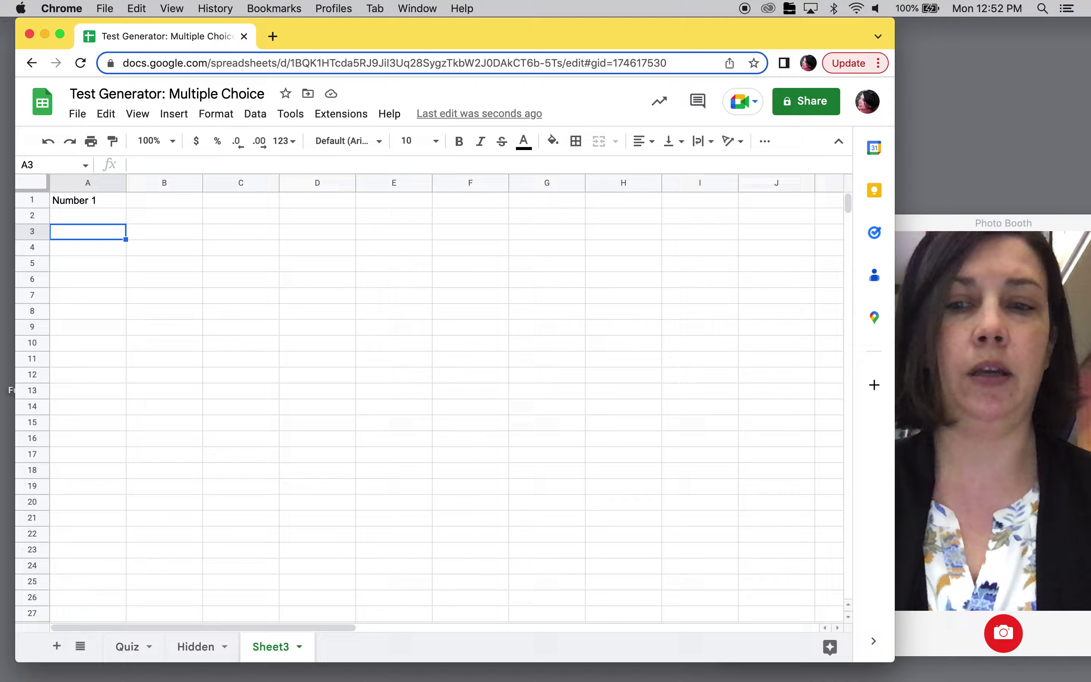
{"action": "type", "text": "1 + 2"}
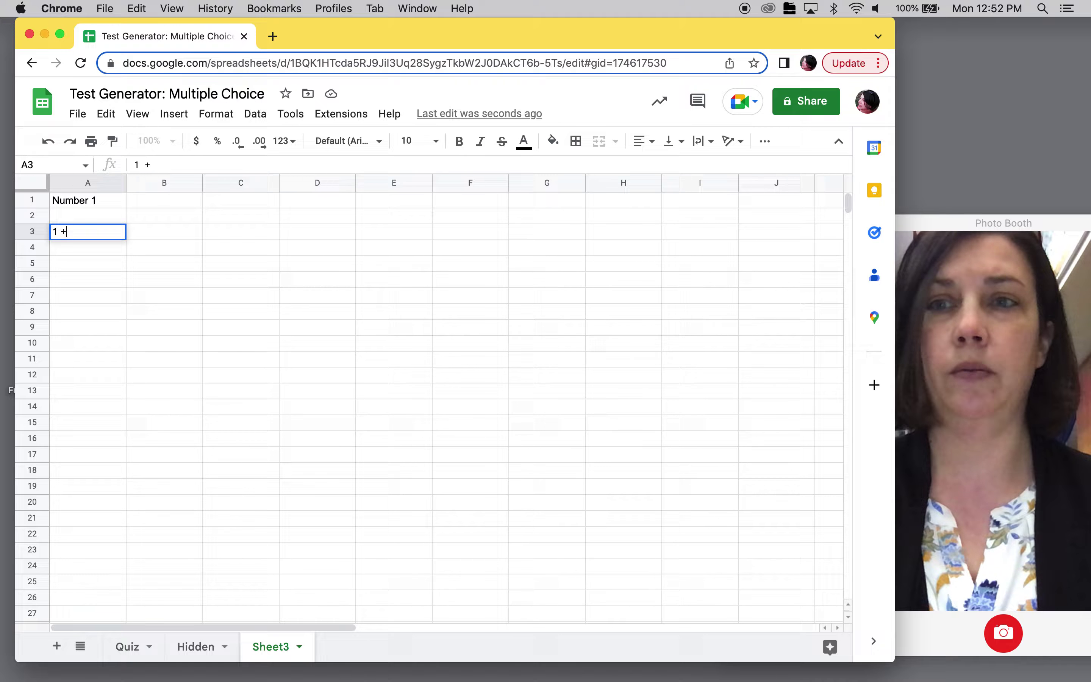
{"action": "key", "text": "Return"}
{"action": "key", "text": "Return"}
{"action": "key", "text": "Return"}
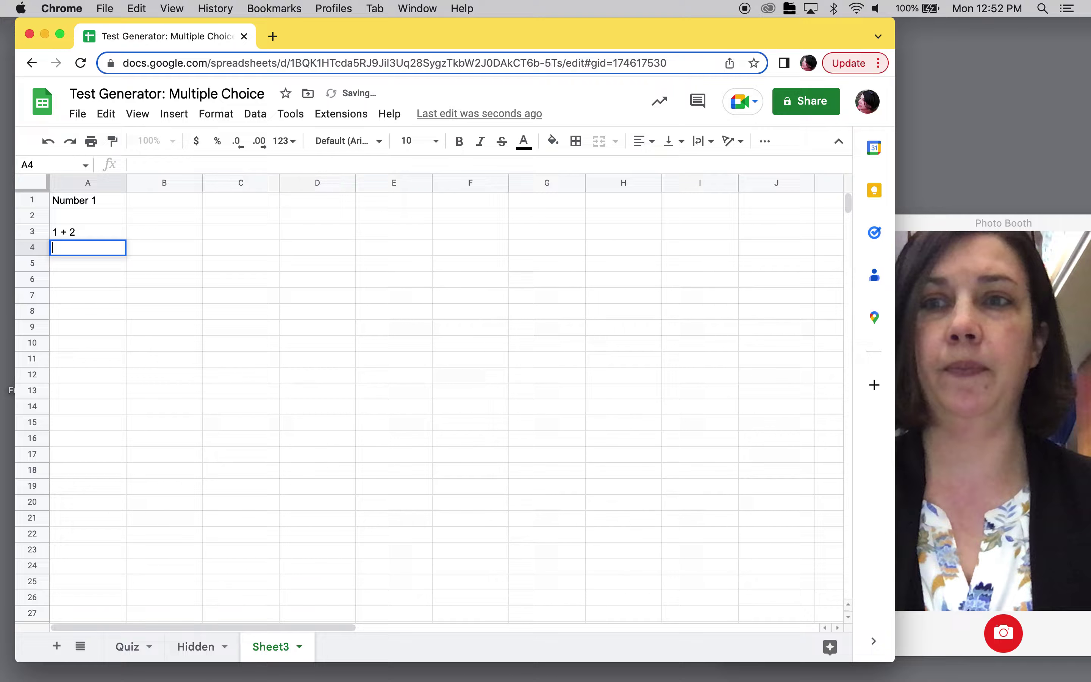
Label A5:A8 as Correct, Incorrect, Incorrect, Incorrect
{"action": "type", "text": "Corr"}
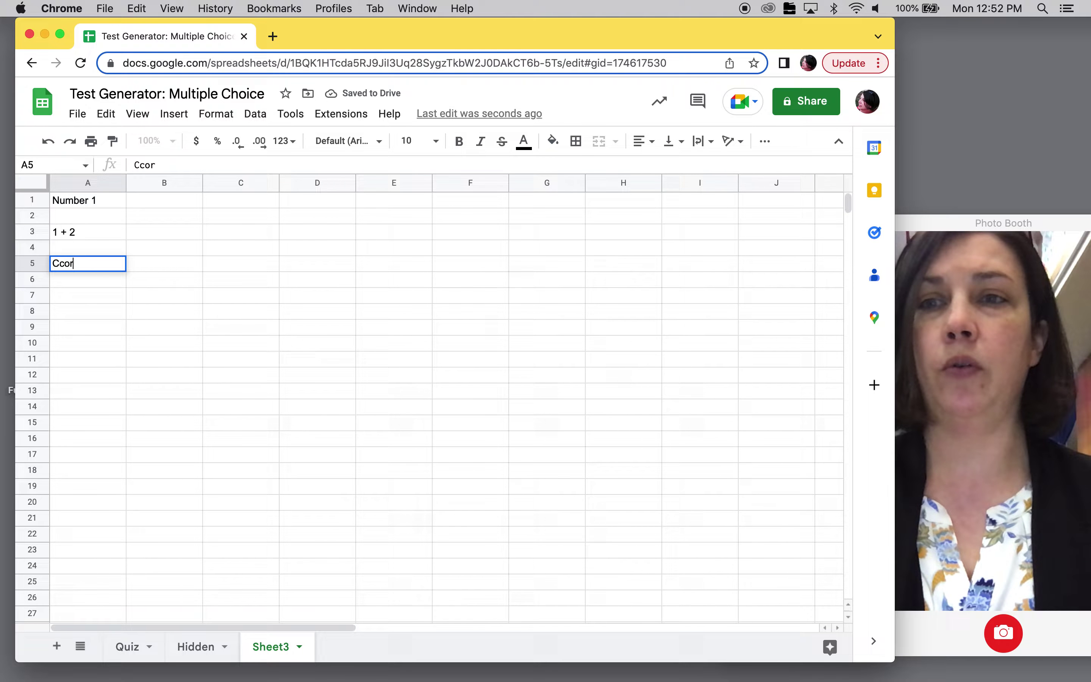
{"action": "key", "text": "BackSpace"}
{"action": "key", "text": "BackSpace"}
{"action": "type", "text": "rrect"}
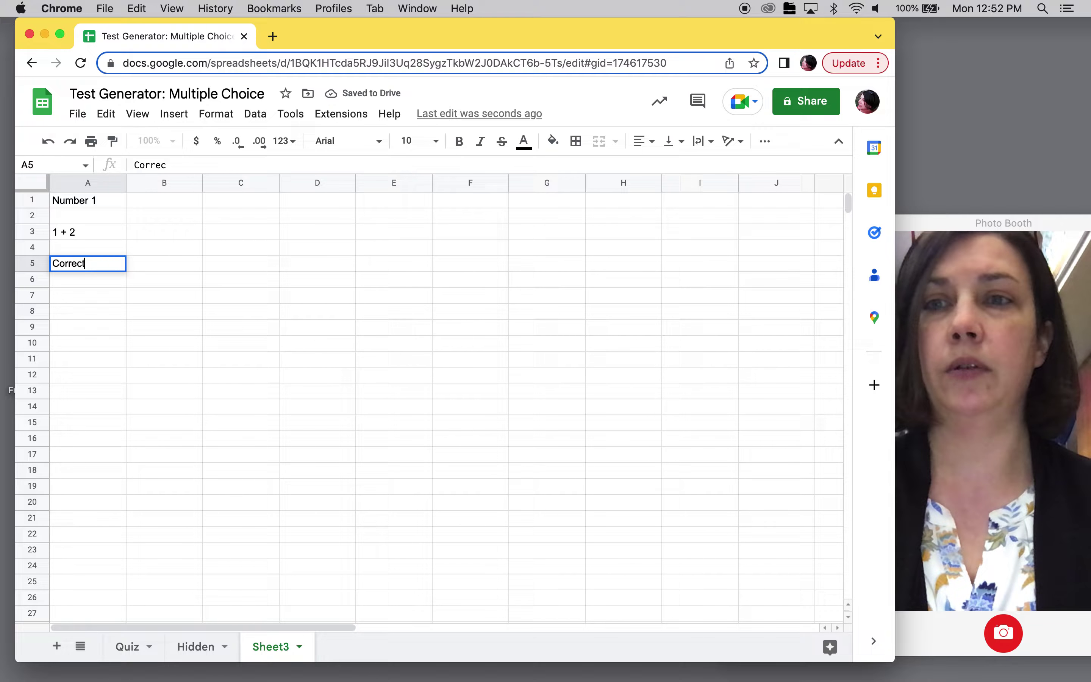
{"action": "key", "text": "Return"}
{"action": "type", "text": "Incor"}
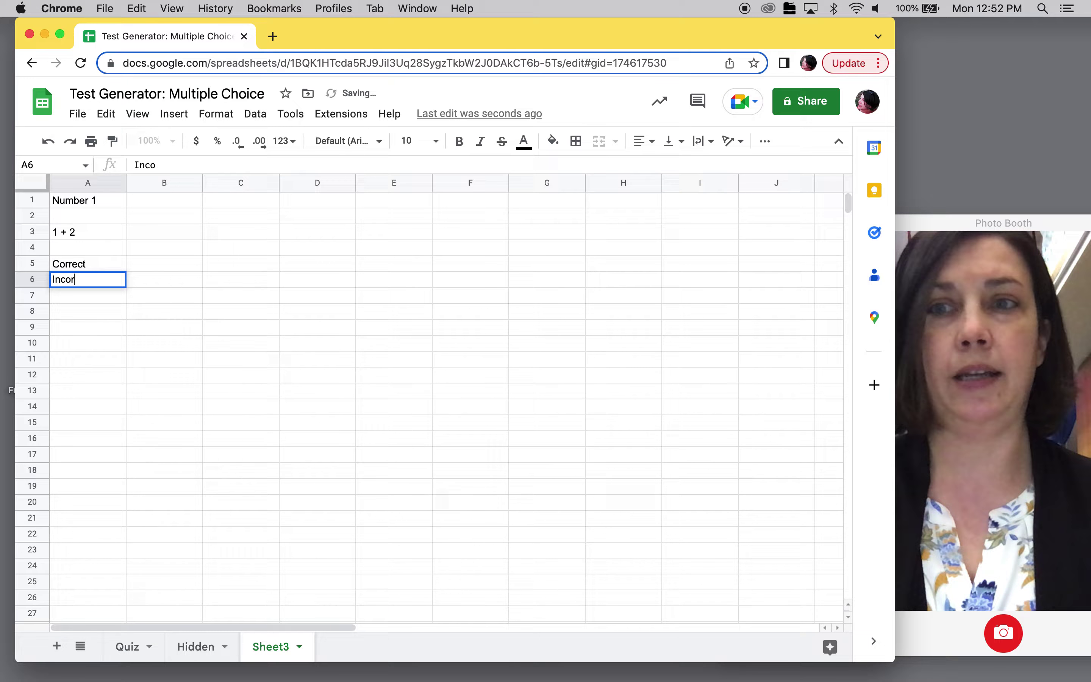
{"action": "type", "text": "rect"}
{"action": "key", "text": "Return"}
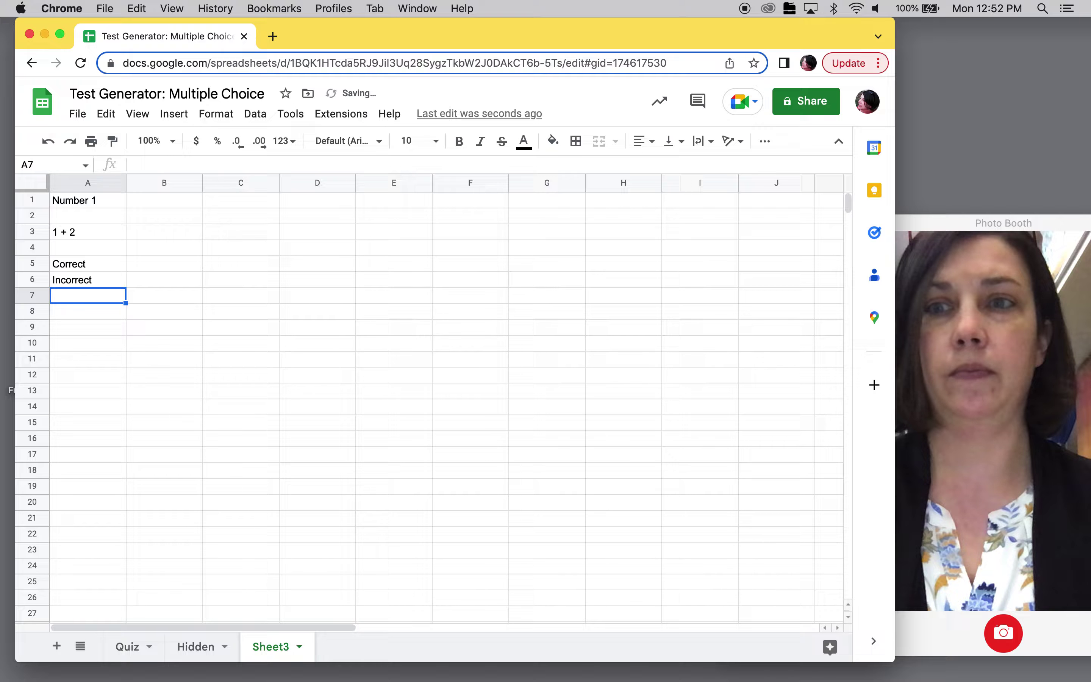
{"action": "type", "text": "Incorrect"}
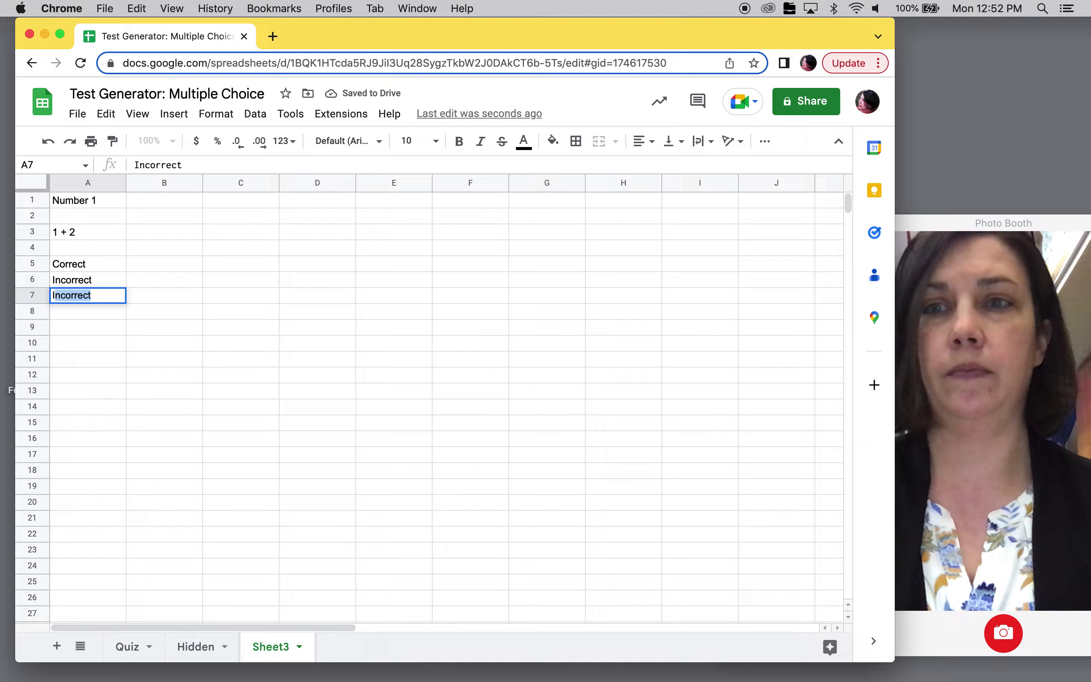
{"action": "key", "text": "Return"}
{"action": "type", "text": "Incorrect"}
{"action": "key", "text": "Tab"}
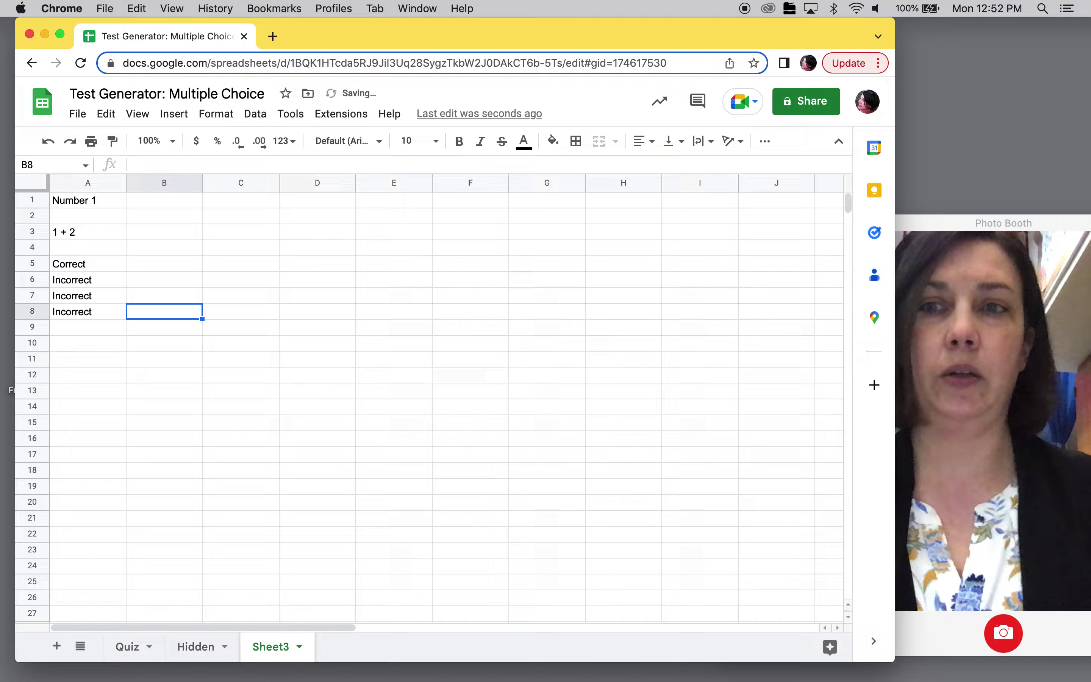
Enter the answer options 3, 4, 5 and 6 in B5:B8
{"action": "key", "text": "Up"}
{"action": "key", "text": "Up"}
{"action": "key", "text": "Up"}
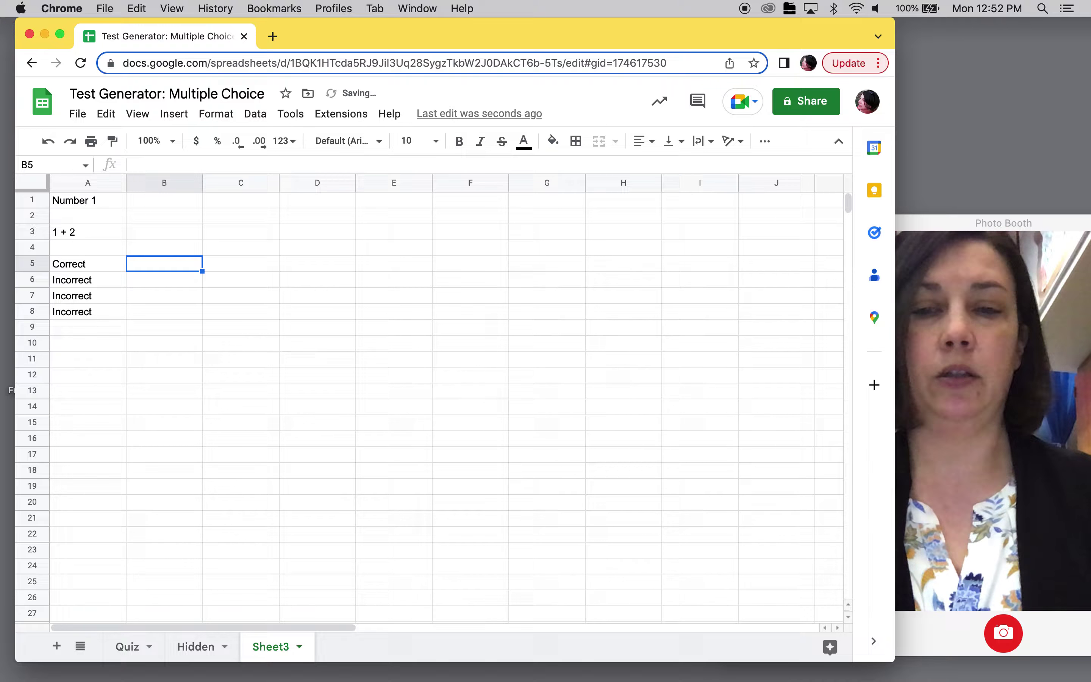
{"action": "type", "text": "3"}
{"action": "key", "text": "Return"}
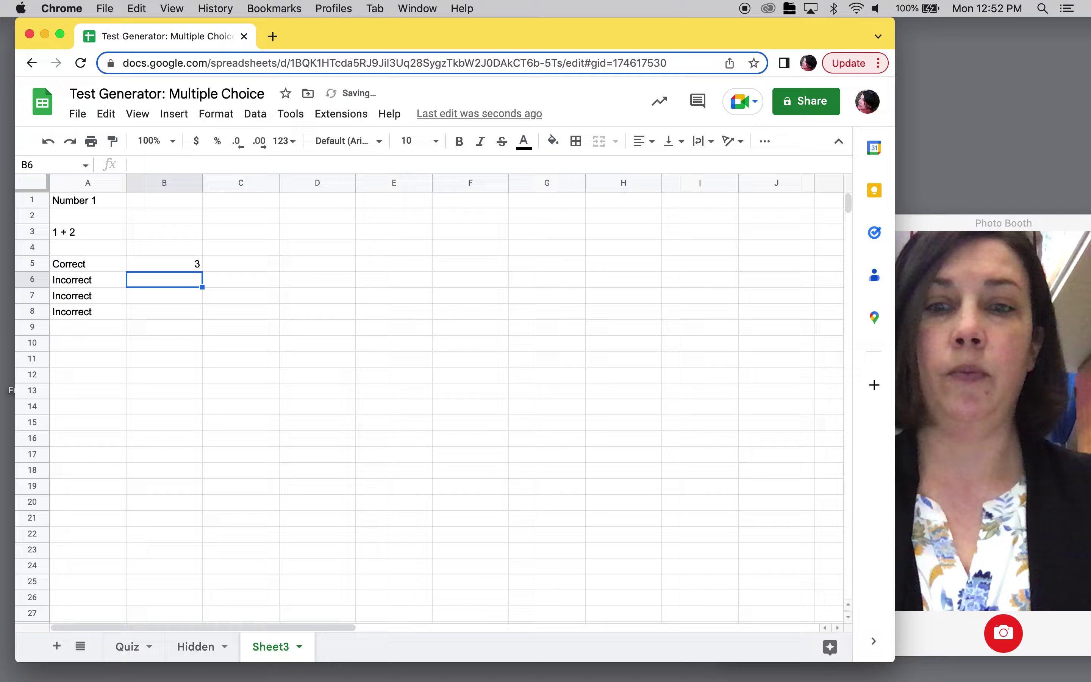
{"action": "type", "text": "4"}
{"action": "key", "text": "Return"}
{"action": "type", "text": "5"}
{"action": "key", "text": "Return"}
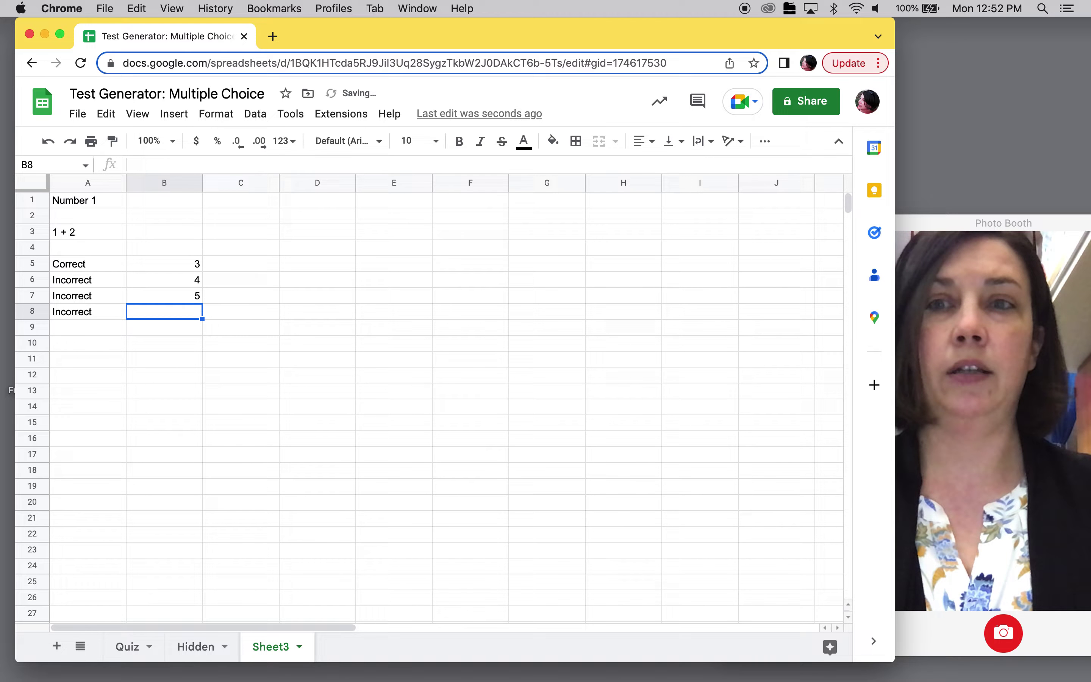
{"action": "type", "text": "6"}
{"action": "key", "text": "Return"}
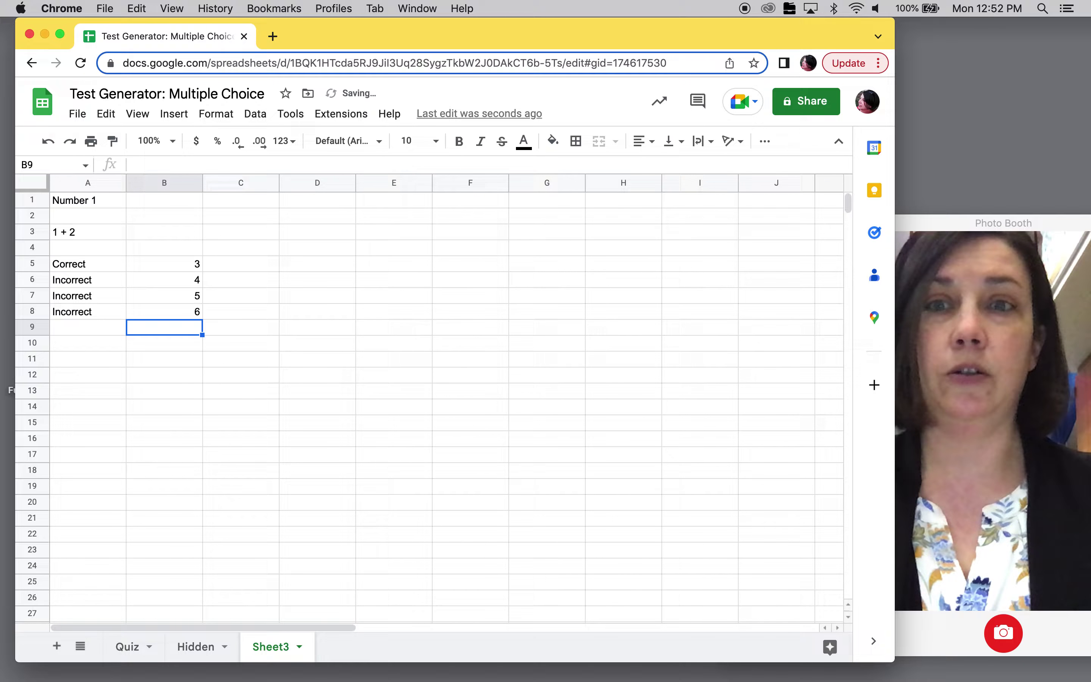
{"action": "key", "text": "Right"}
{"action": "key", "text": "Right"}
{"action": "key", "text": "Up"}
{"action": "key", "text": "Up"}
{"action": "key", "text": "Up"}
{"action": "key", "text": "Up"}
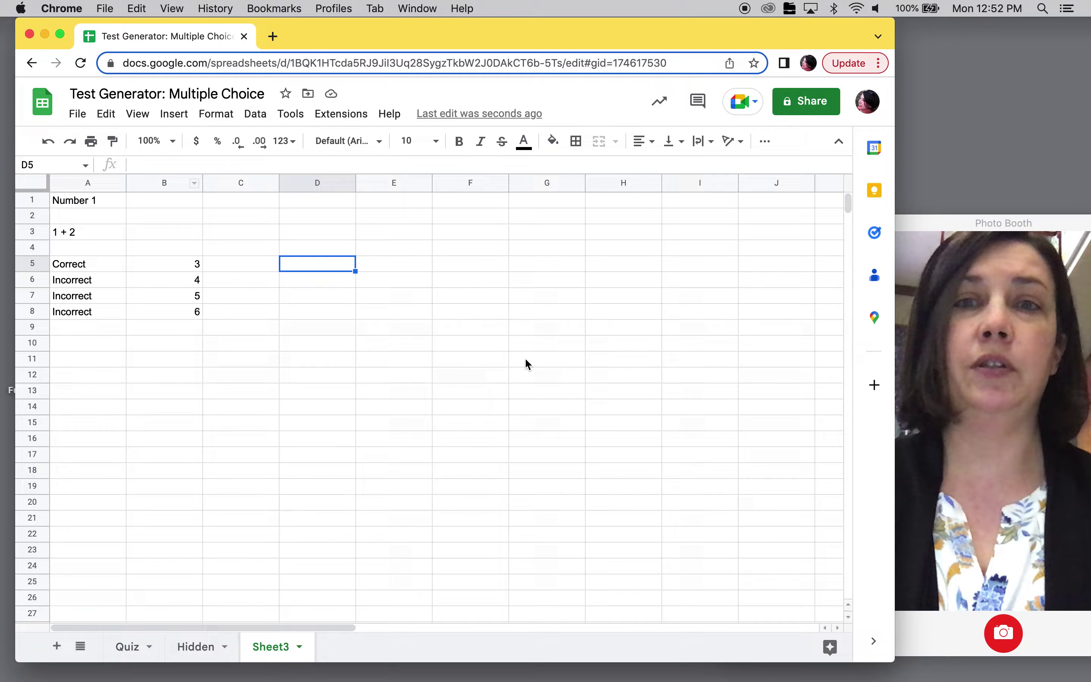
Enter =unique(z1:z1000) in D5 to list a shuffled 1–4 order down D5:D8
{"action": "scroll", "coordinate": [528, 364], "scroll_direction": "right", "scroll_amount": 10}
{"action": "scroll", "coordinate": [486, 326], "scroll_direction": "left", "scroll_amount": 10}
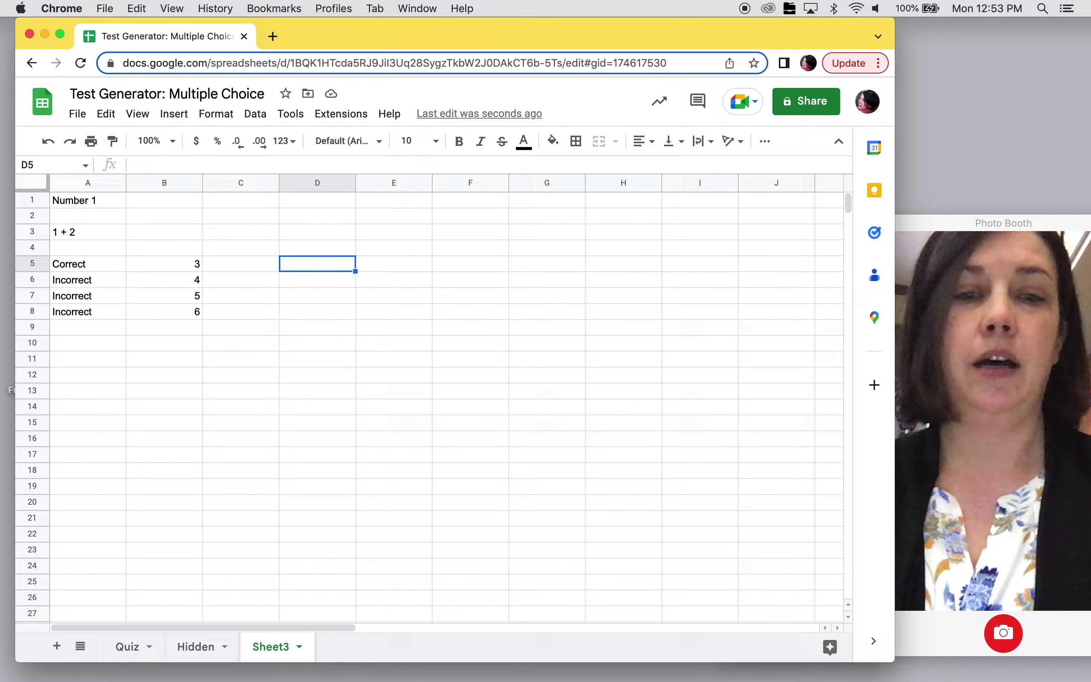
{"action": "type", "text": "=unique("}
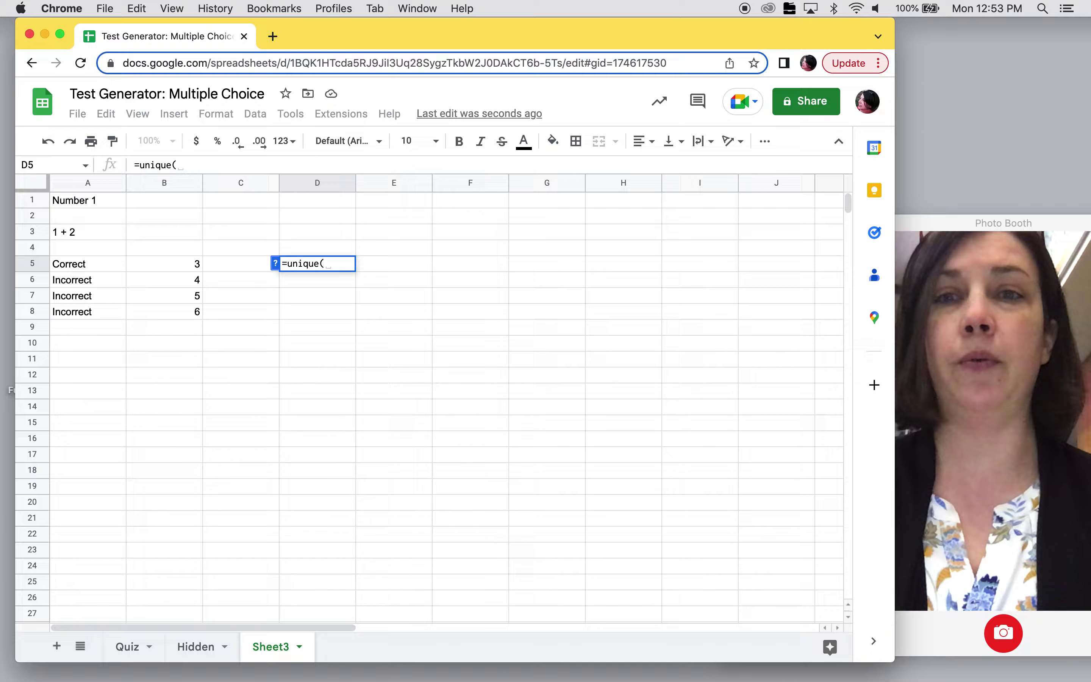
{"action": "type", "text": "z1"}
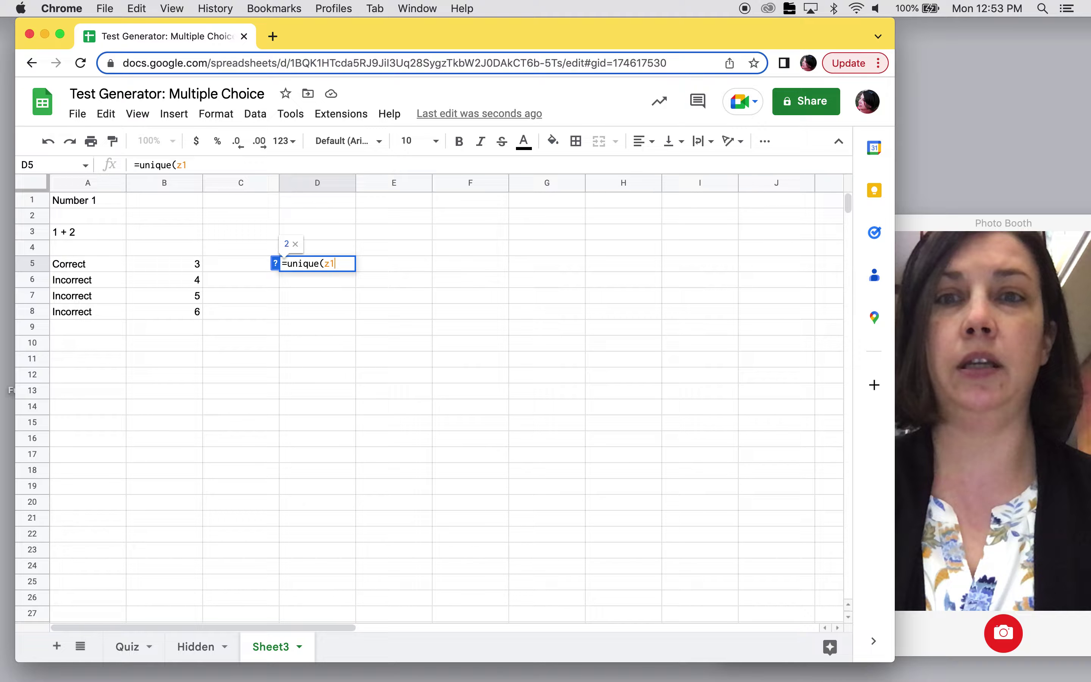
{"action": "type", "text": ":z"}
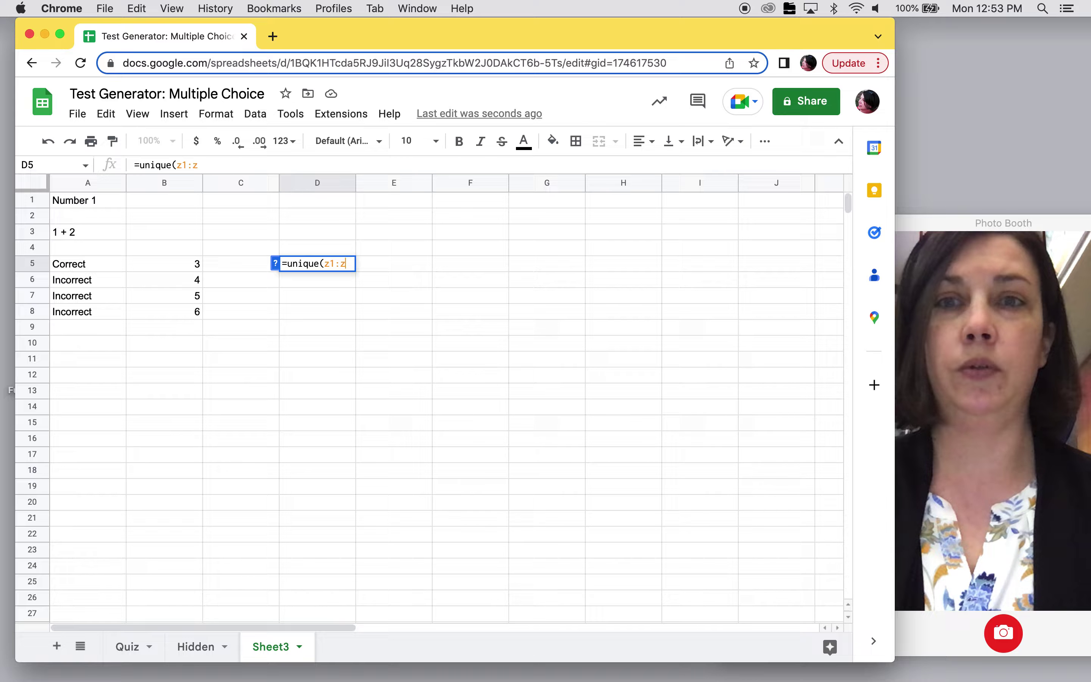
{"action": "type", "text": "1000)"}
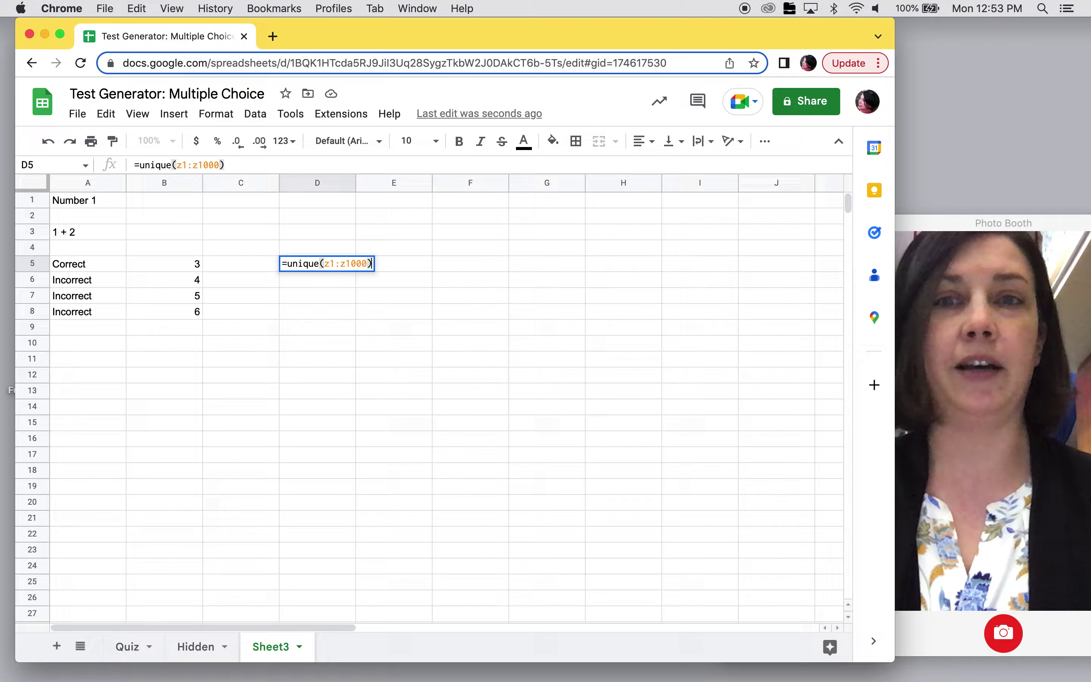
{"action": "key", "text": "Return"}
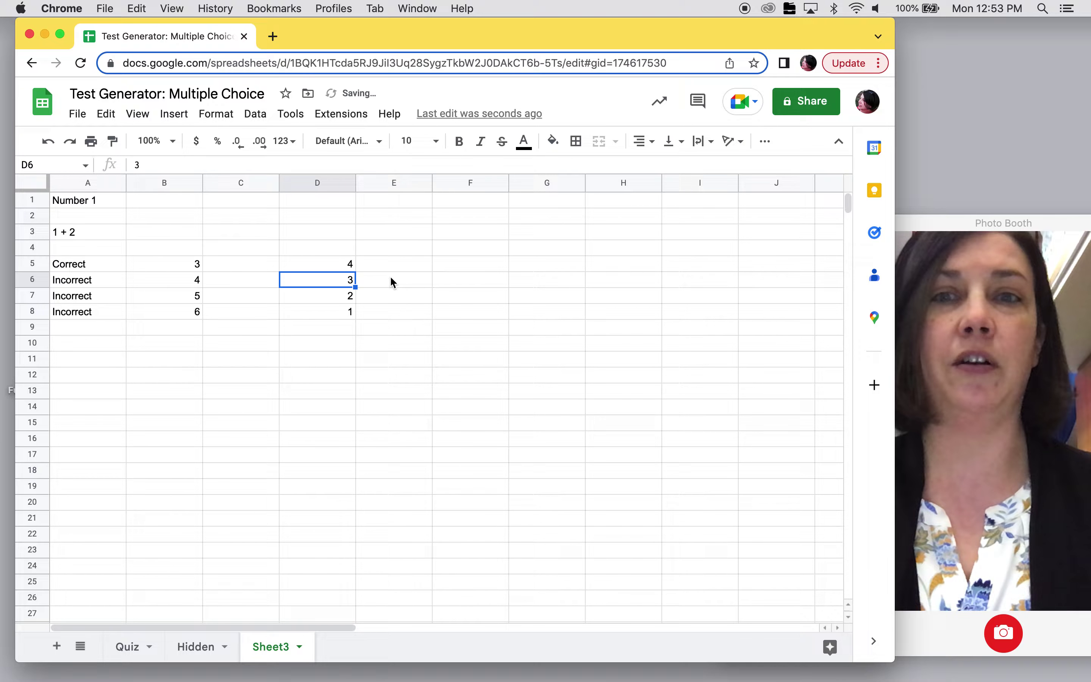
{"action": "left_click", "coordinate": [410, 339]}
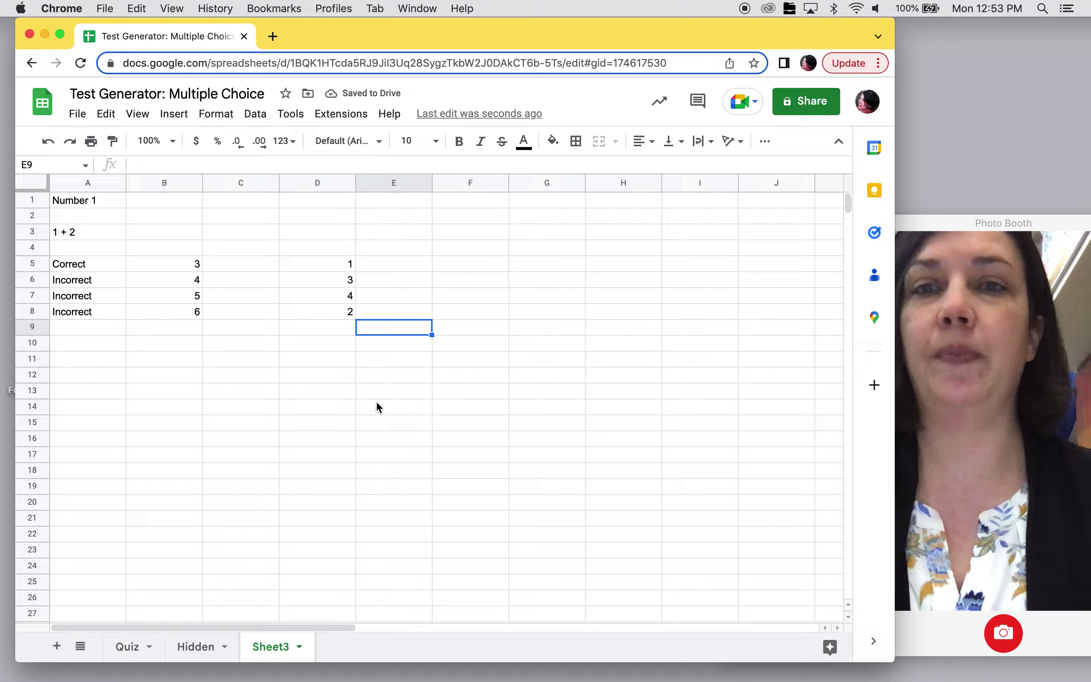
{"action": "left_click", "coordinate": [342, 270]}
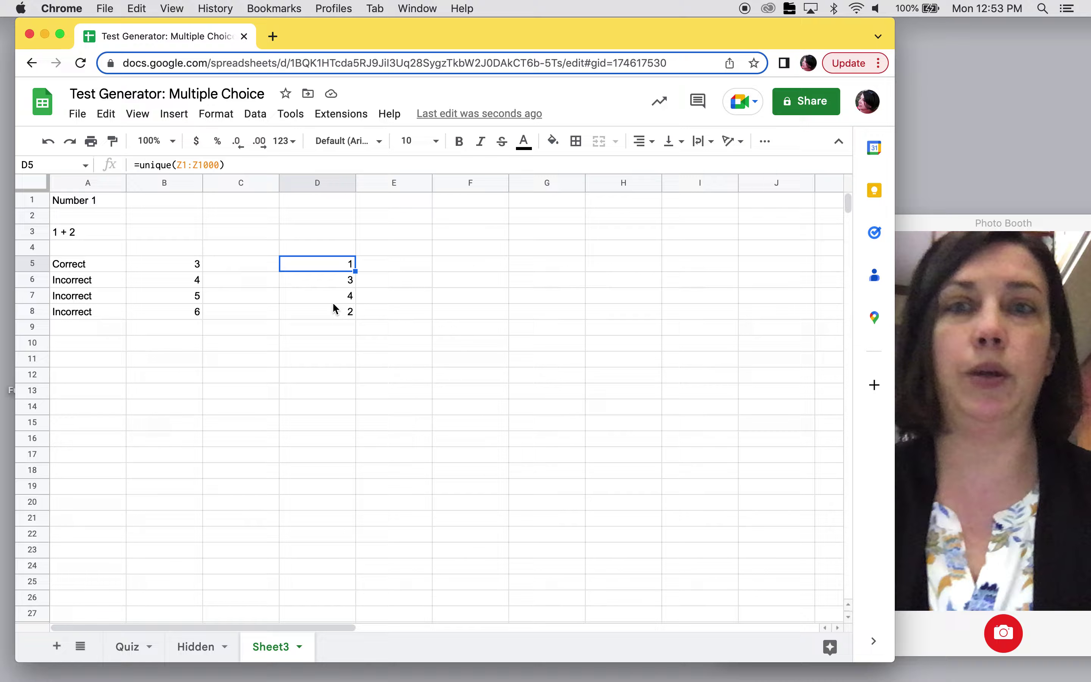
Add the label 'Correct Answer' in D10
{"action": "left_click", "coordinate": [326, 344]}
{"action": "type", "text": "Corre"}
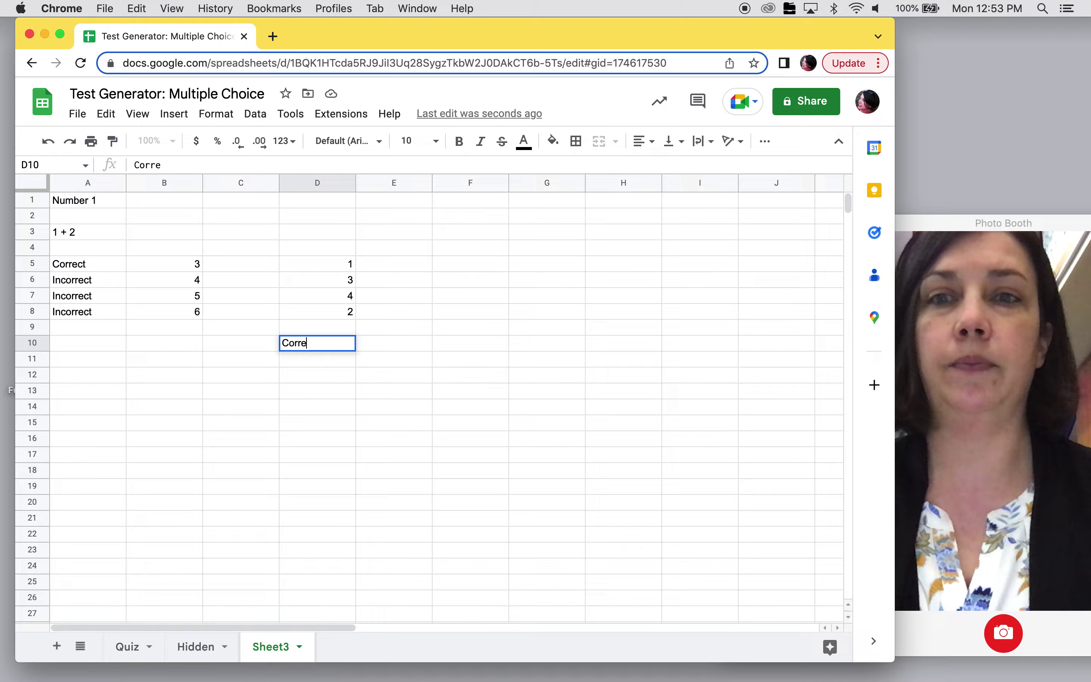
{"action": "type", "text": "ct Answer"}
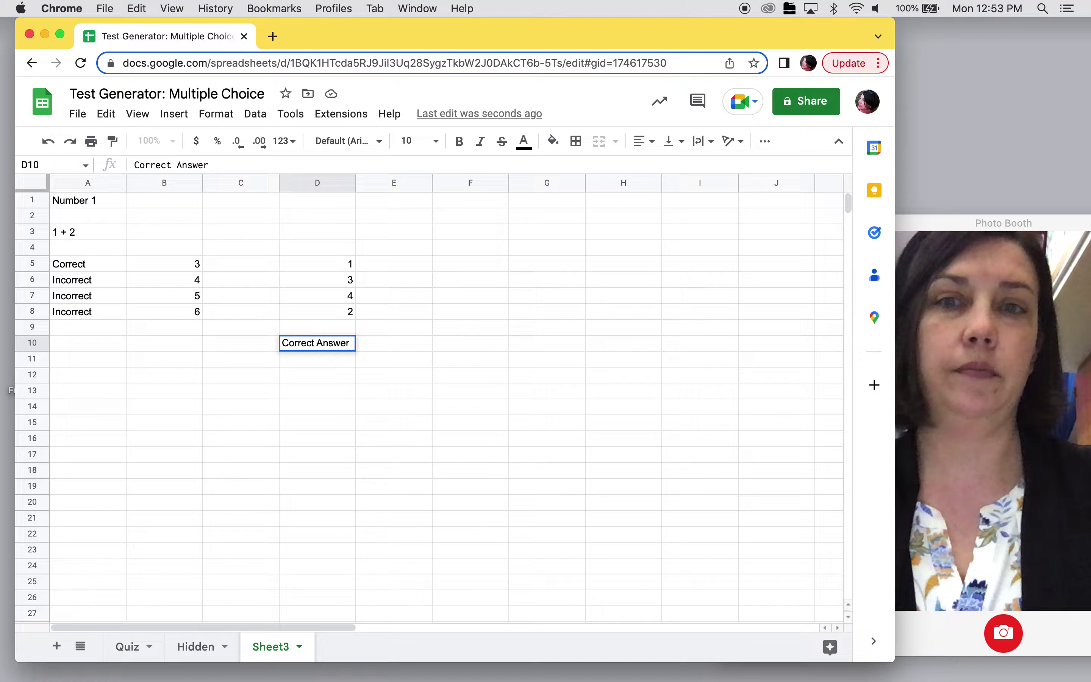
{"action": "key", "text": "Return"}
In D11, type an IFS formula mapping D5 values 1, 2, 3, 4 to A, B, C, D
{"action": "type", "text": "="}
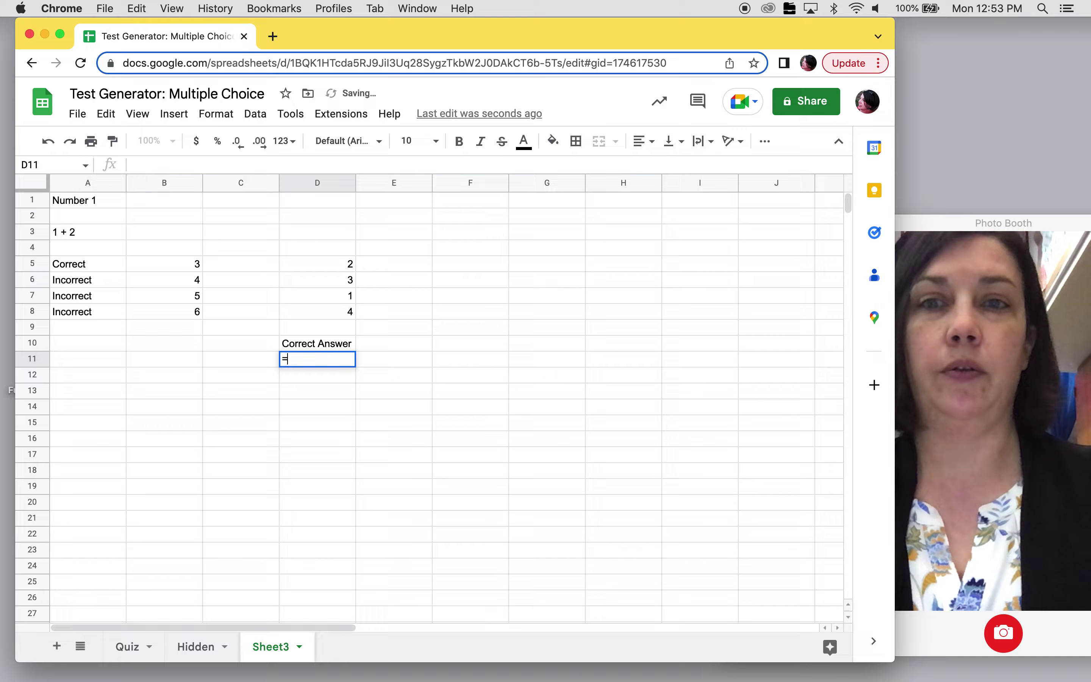
{"action": "type", "text": "ifs("}
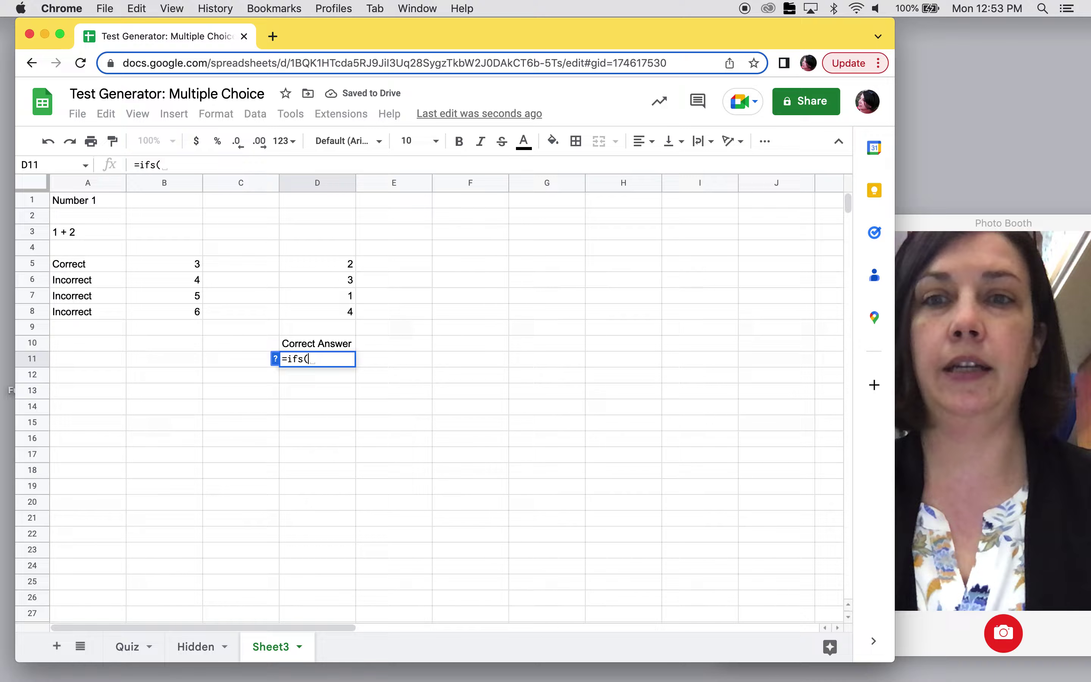
{"action": "left_click", "coordinate": [342, 266]}
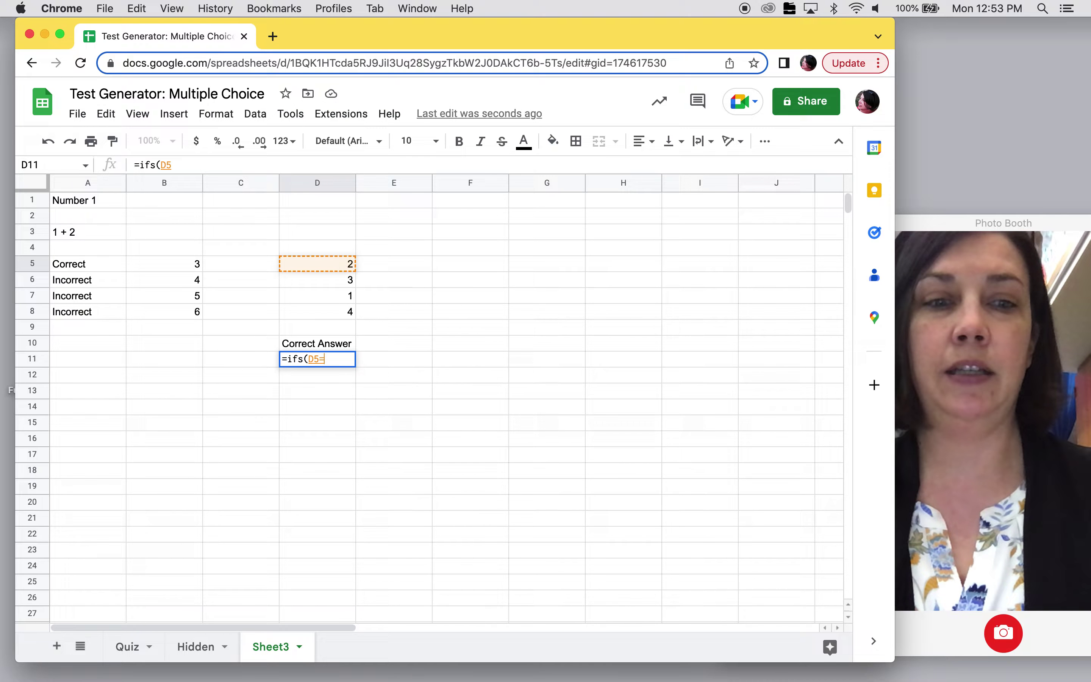
{"action": "type", "text": "=1,"}
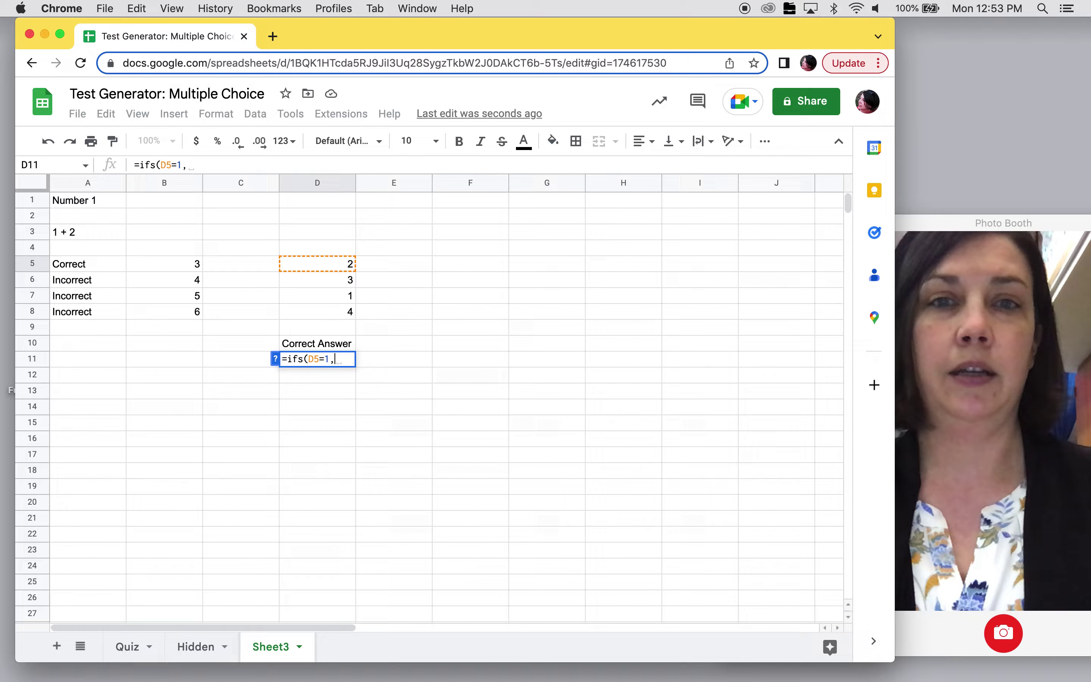
{"action": "type", "text": "\"A\""}
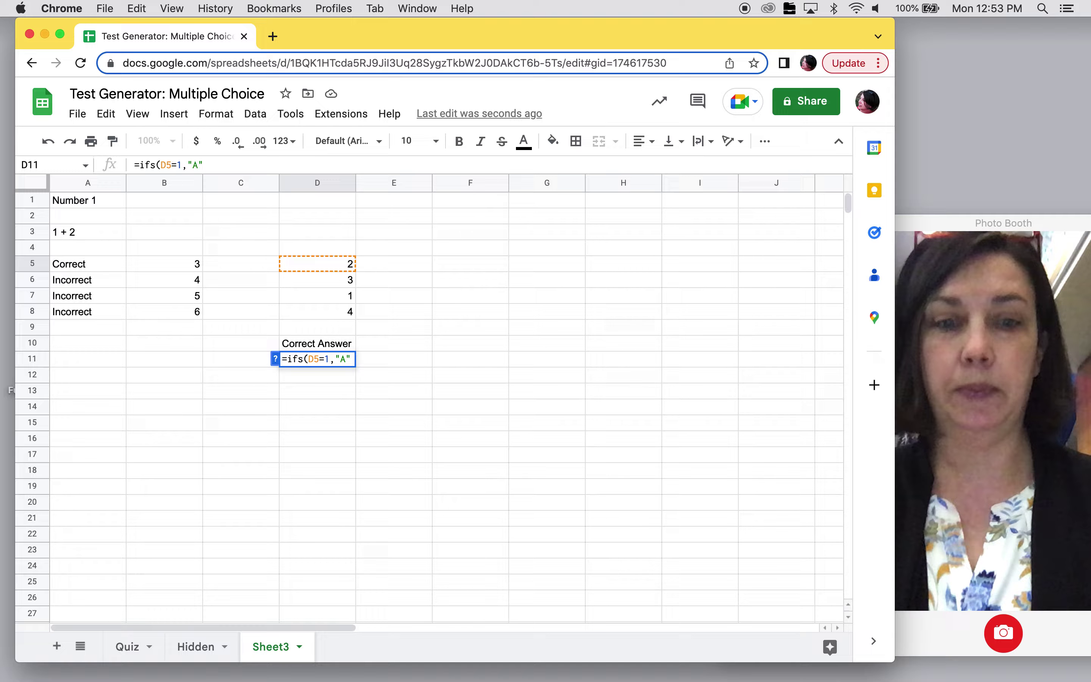
{"action": "type", "text": ","}
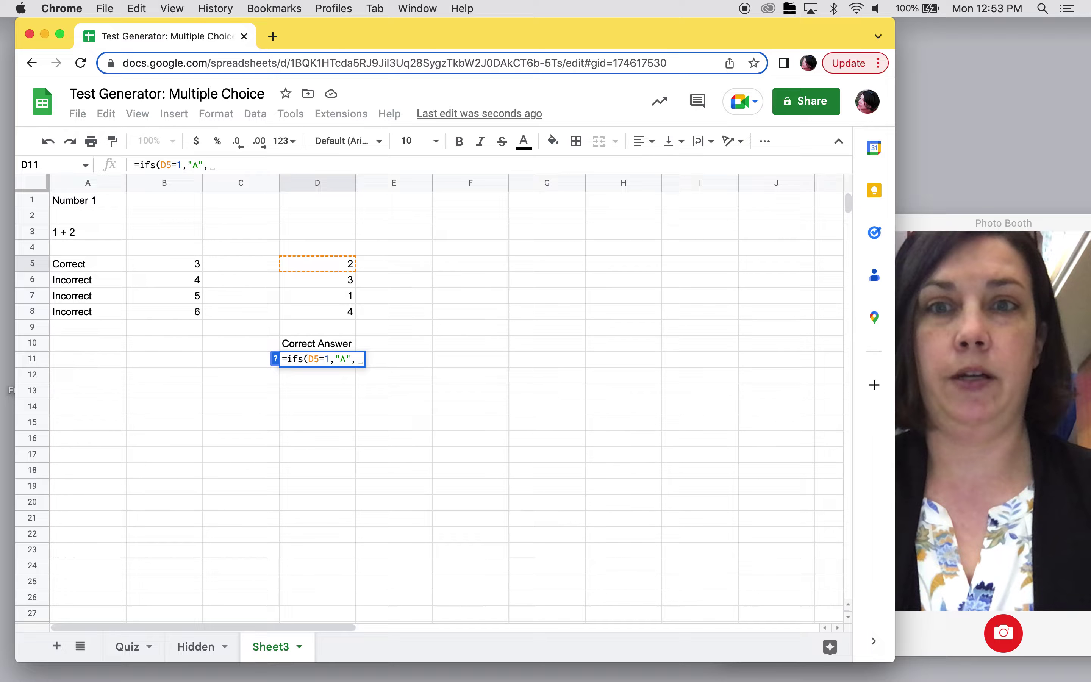
{"action": "left_click", "coordinate": [330, 265]}
{"action": "type", "text": "=2,"}
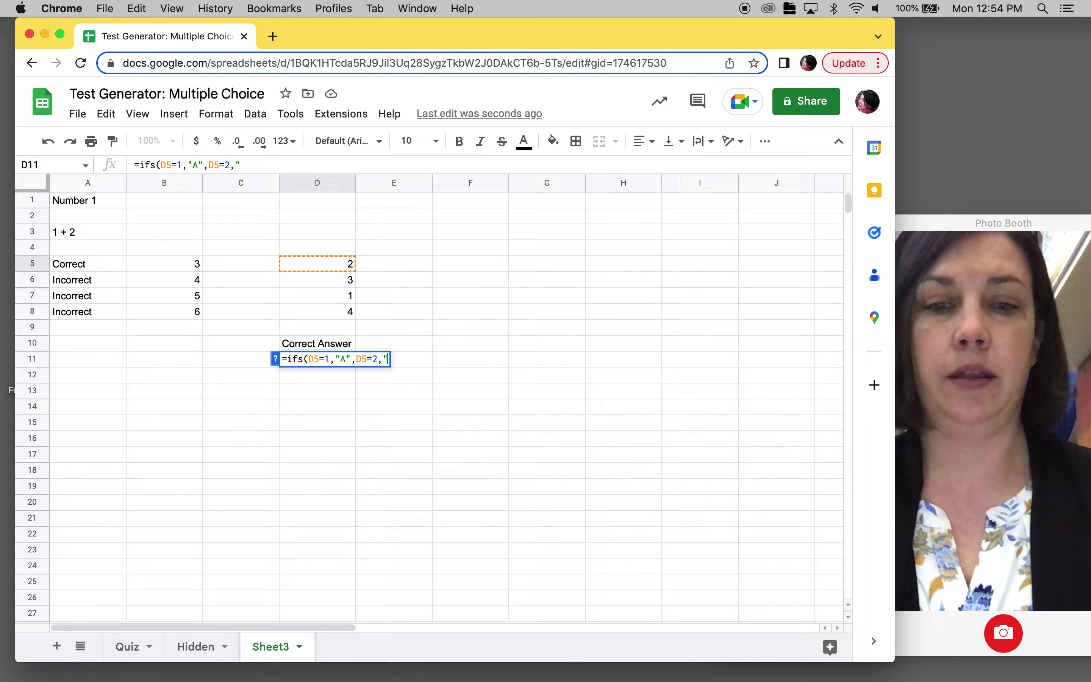
{"action": "type", "text": "\"B"}
{"action": "type", "text": "\","}
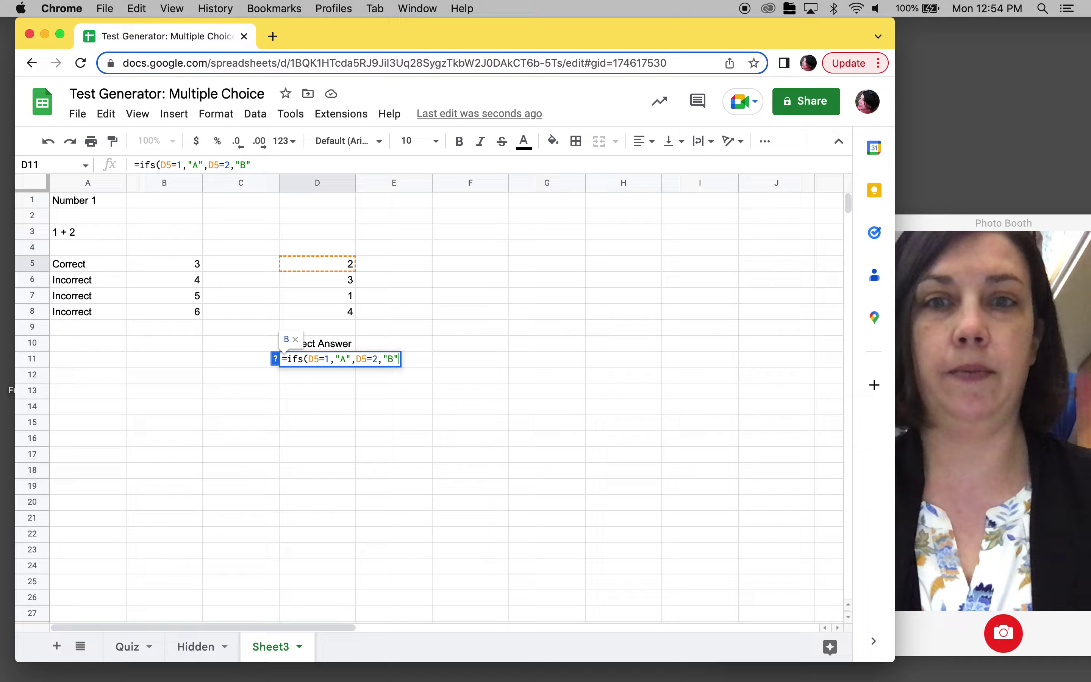
{"action": "left_click", "coordinate": [334, 269]}
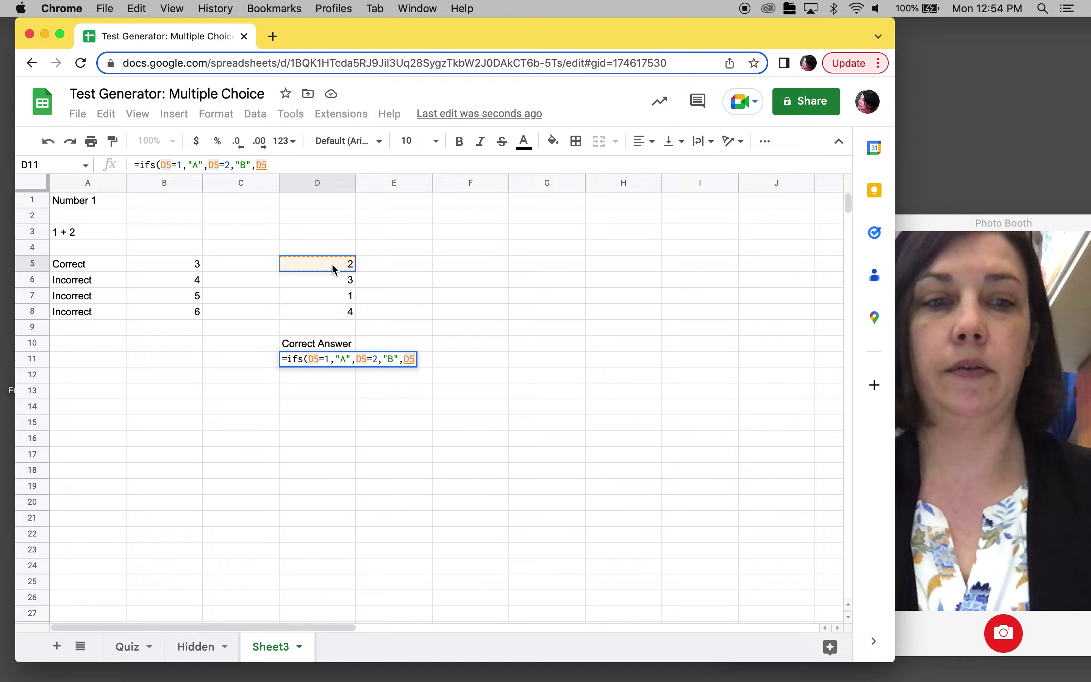
{"action": "type", "text": "=3"}
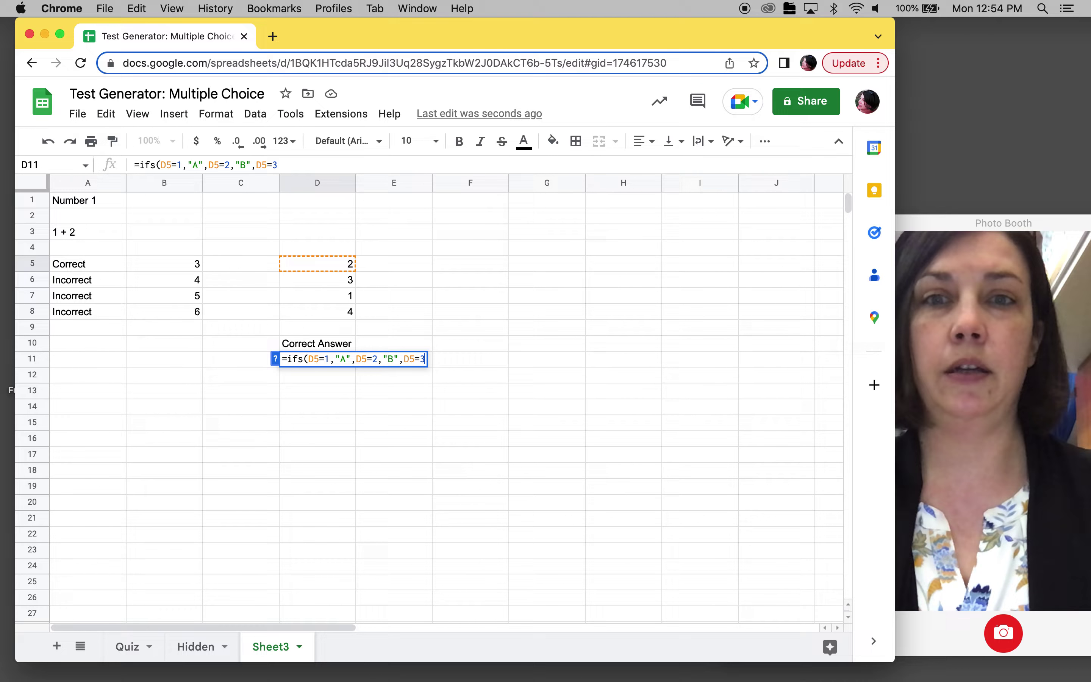
{"action": "type", "text": ",\"C\""}
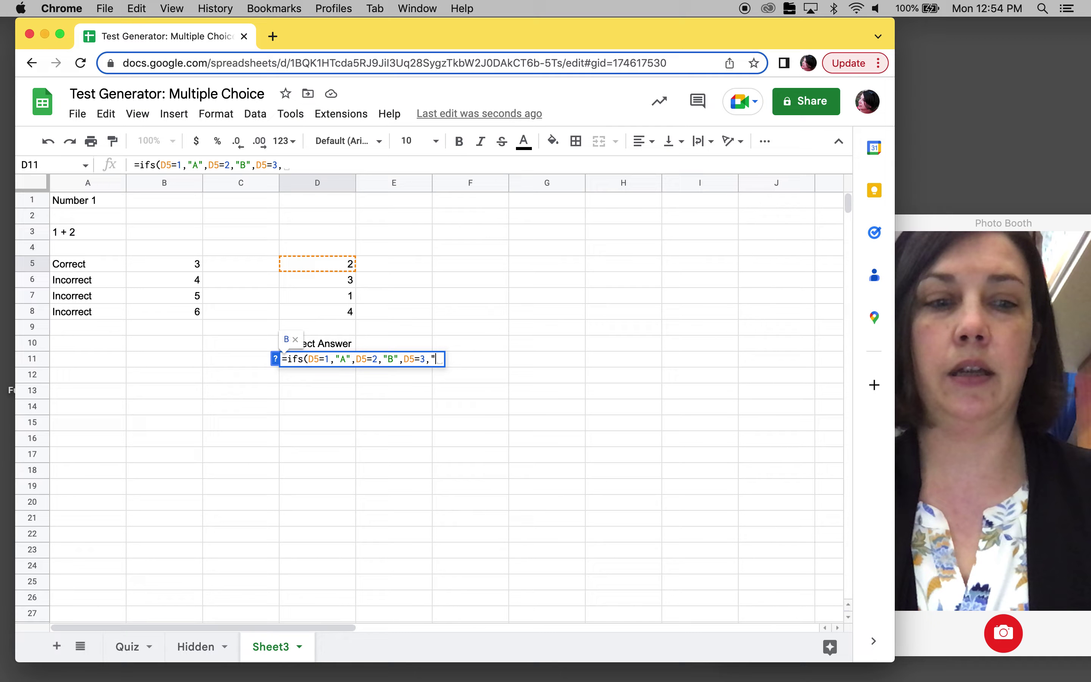
{"action": "type", "text": ","}
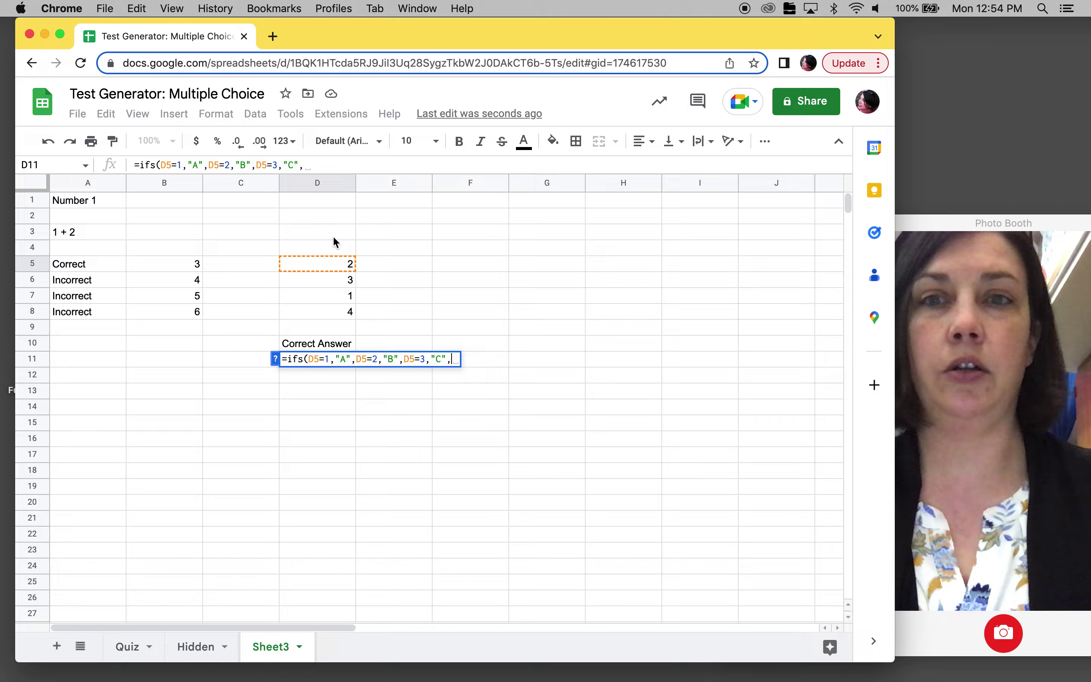
{"action": "left_click", "coordinate": [330, 267]}
{"action": "type", "text": "="}
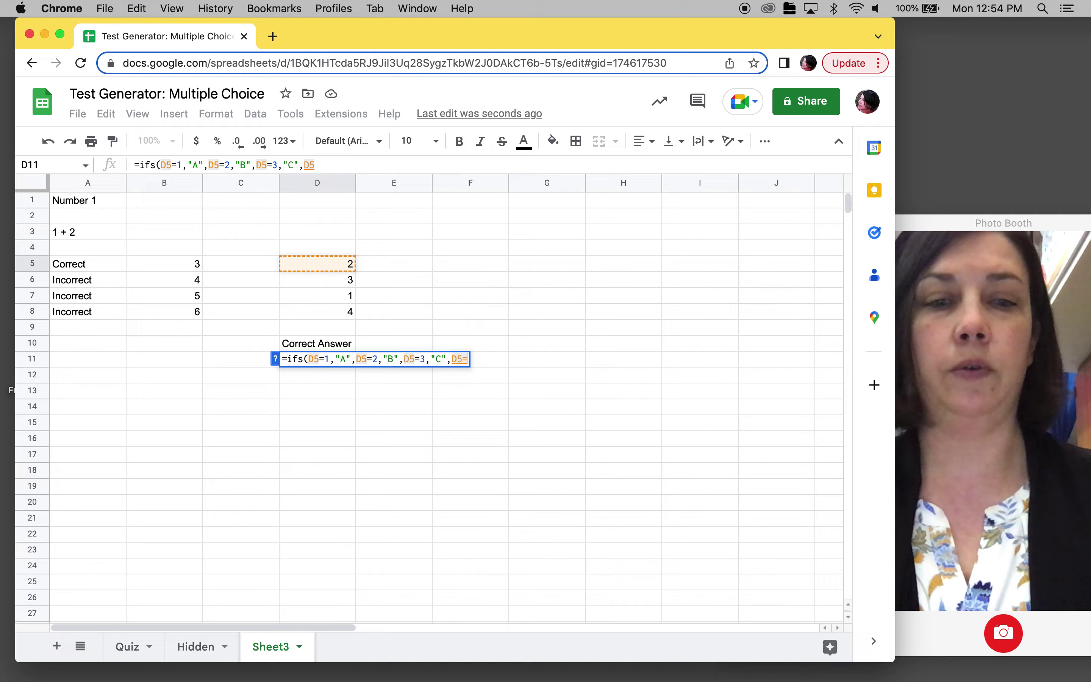
{"action": "type", "text": "4,\"D\")"}
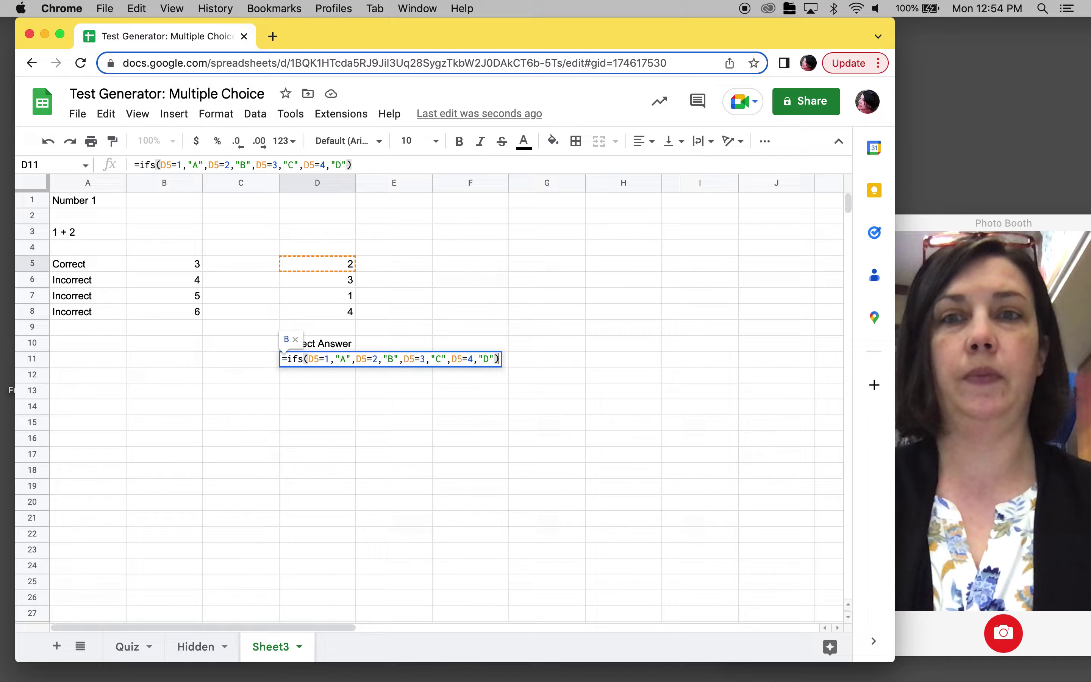
Commit the D11 IFS formula and recalculate several times to test the answer letter
{"action": "key", "text": "Return"}
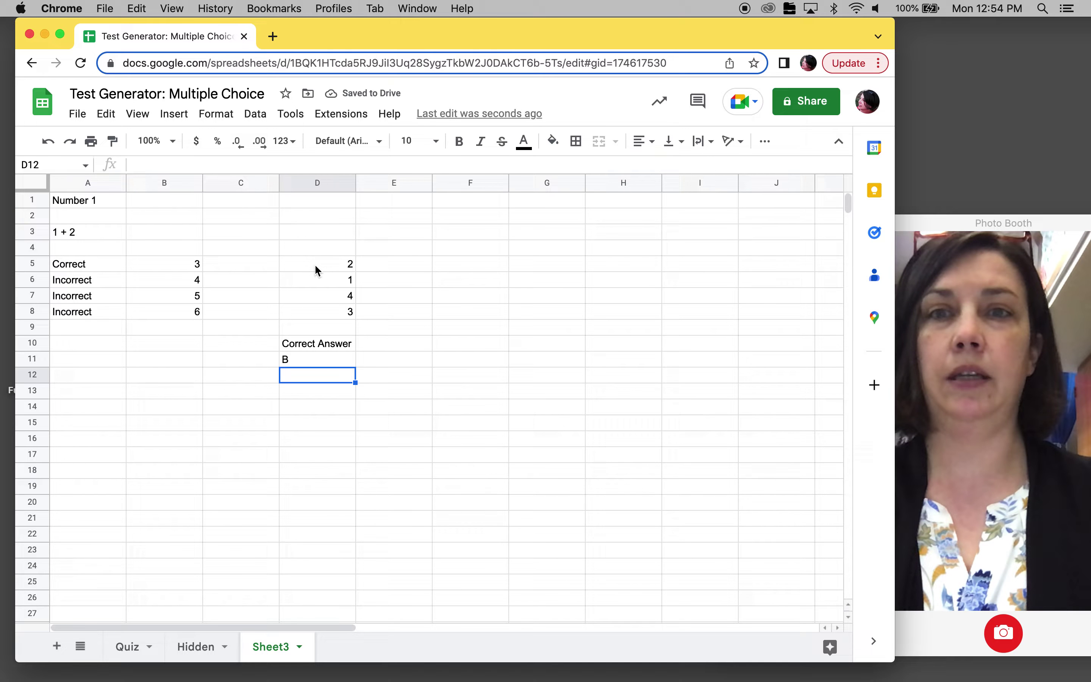
{"action": "key", "text": "BackSpace"}
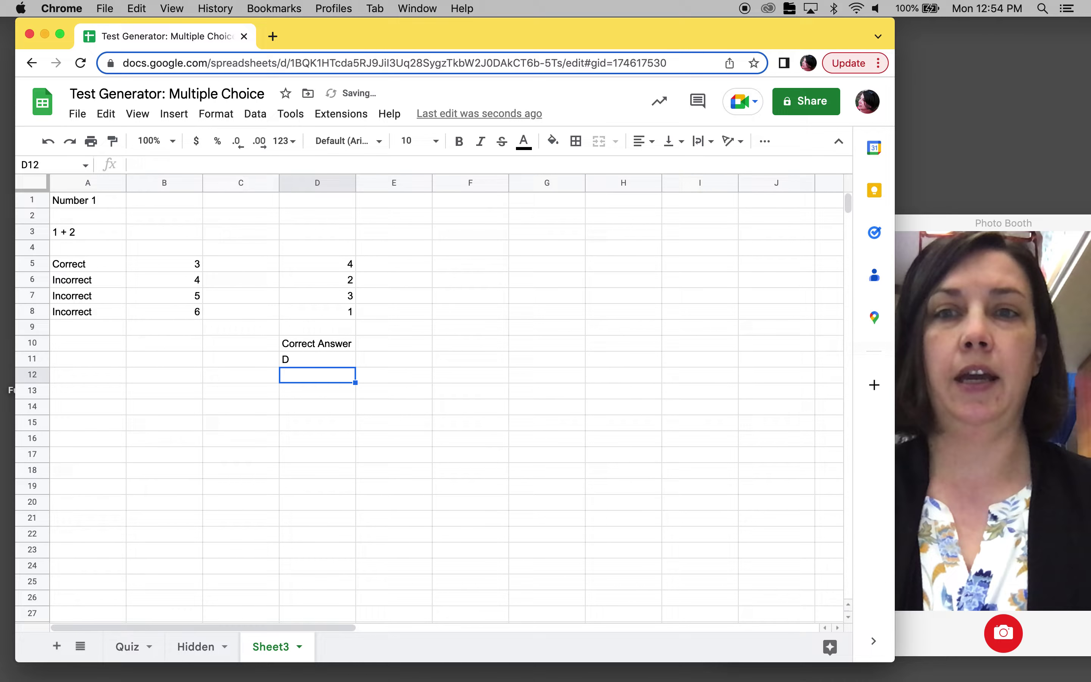
{"action": "key", "text": "BackSpace"}
{"action": "key", "text": "BackSpace"}
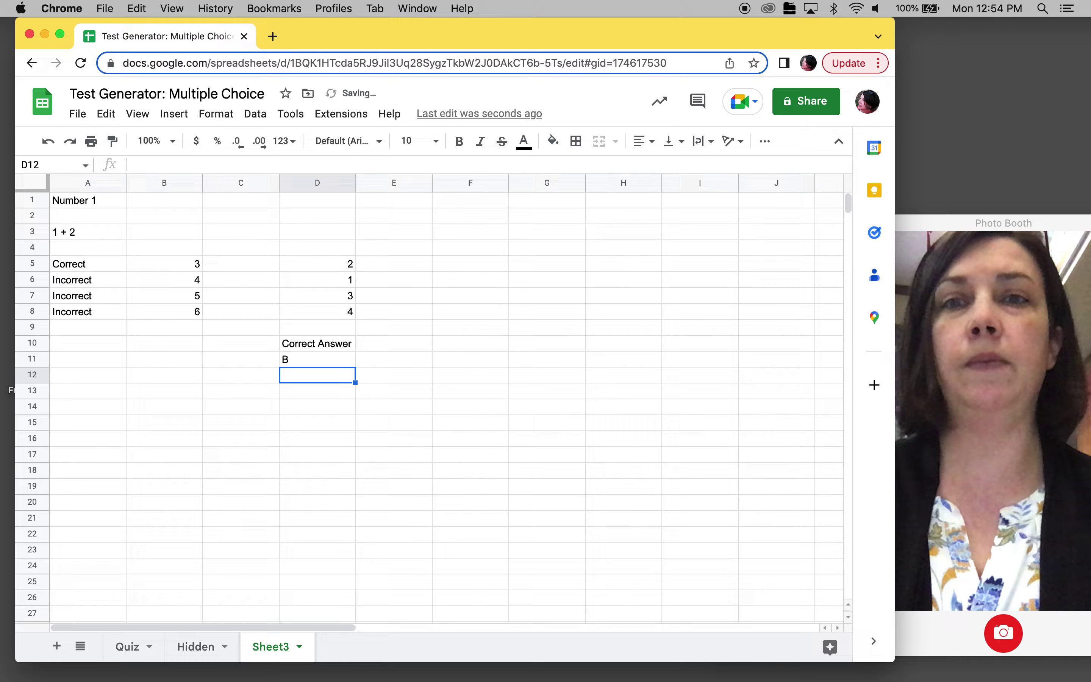
{"action": "key", "text": "BackSpace"}
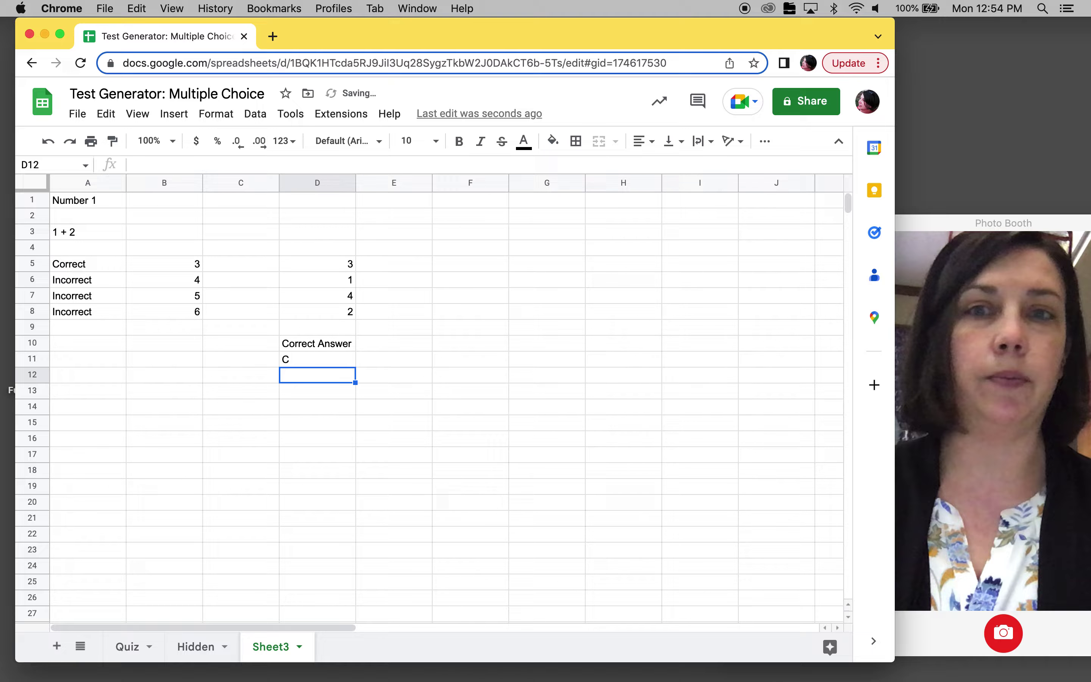
{"action": "key", "text": "BackSpace"}
{"action": "key", "text": "BackSpace"}
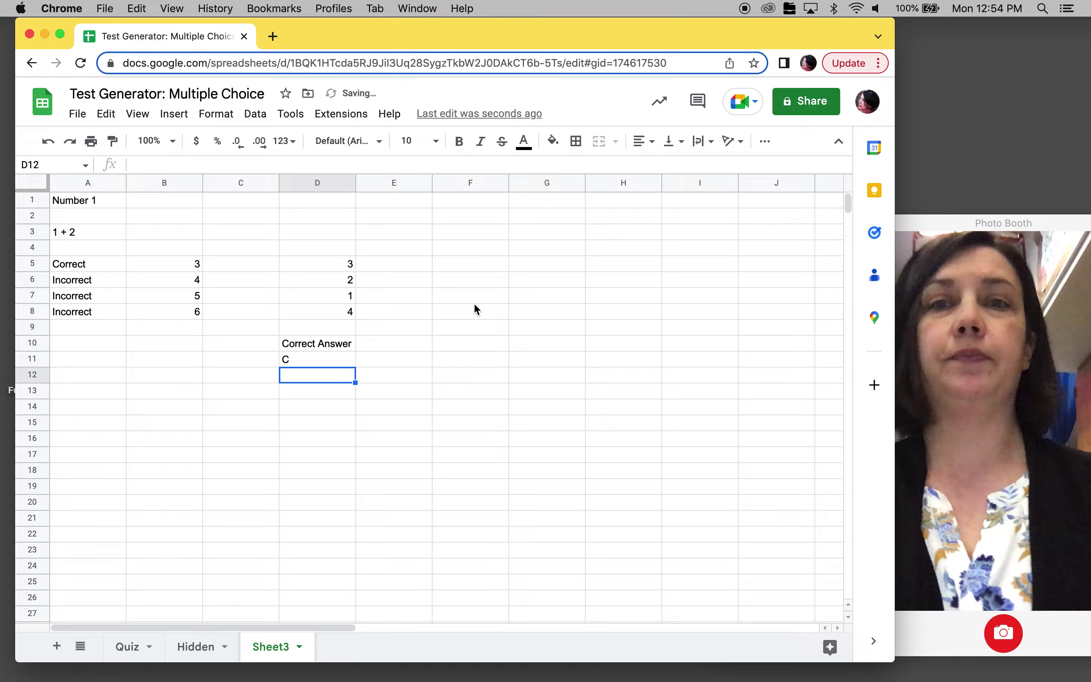
Enter the option letters A, B, C and D down F5:F8
{"action": "left_click", "coordinate": [466, 265]}
{"action": "type", "text": "A"}
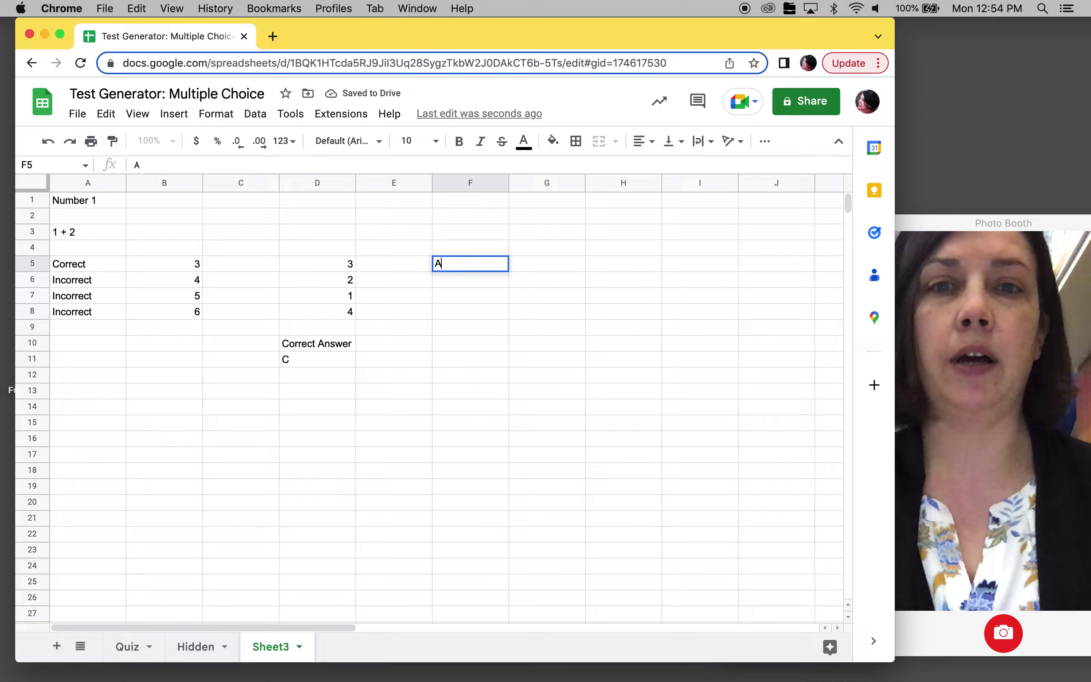
{"action": "key", "text": "Return"}
{"action": "type", "text": "B"}
{"action": "key", "text": "Return"}
{"action": "type", "text": "C"}
{"action": "key", "text": "Return"}
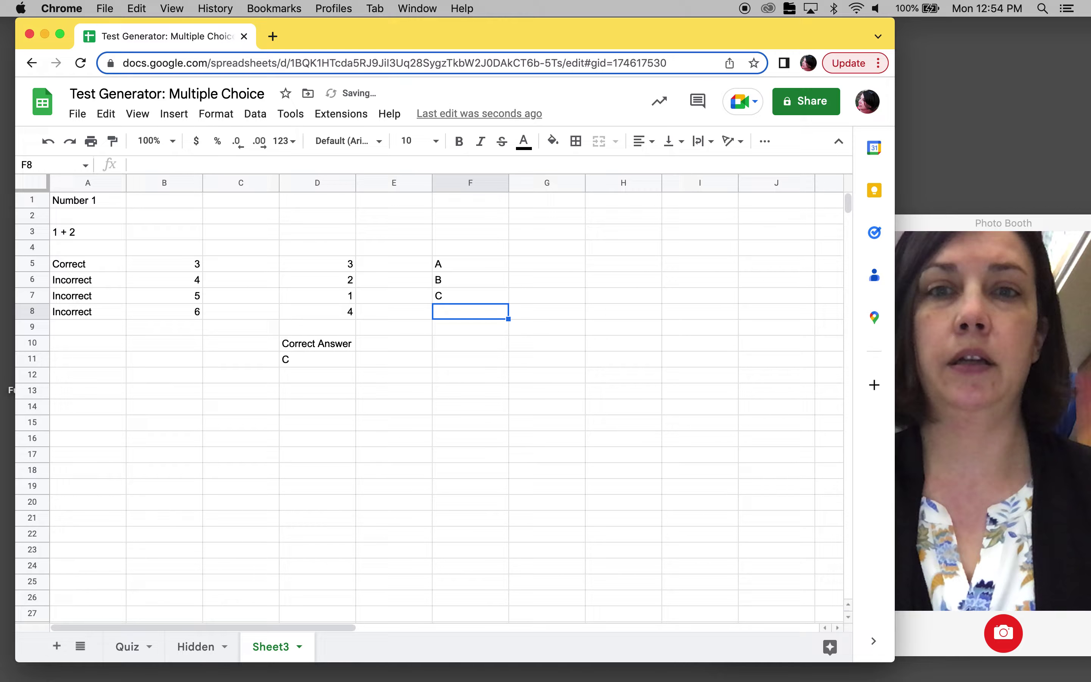
{"action": "type", "text": "D"}
{"action": "key", "text": "Up"}
{"action": "key", "text": "Up"}
{"action": "key", "text": "Up"}
{"action": "key", "text": "Up"}
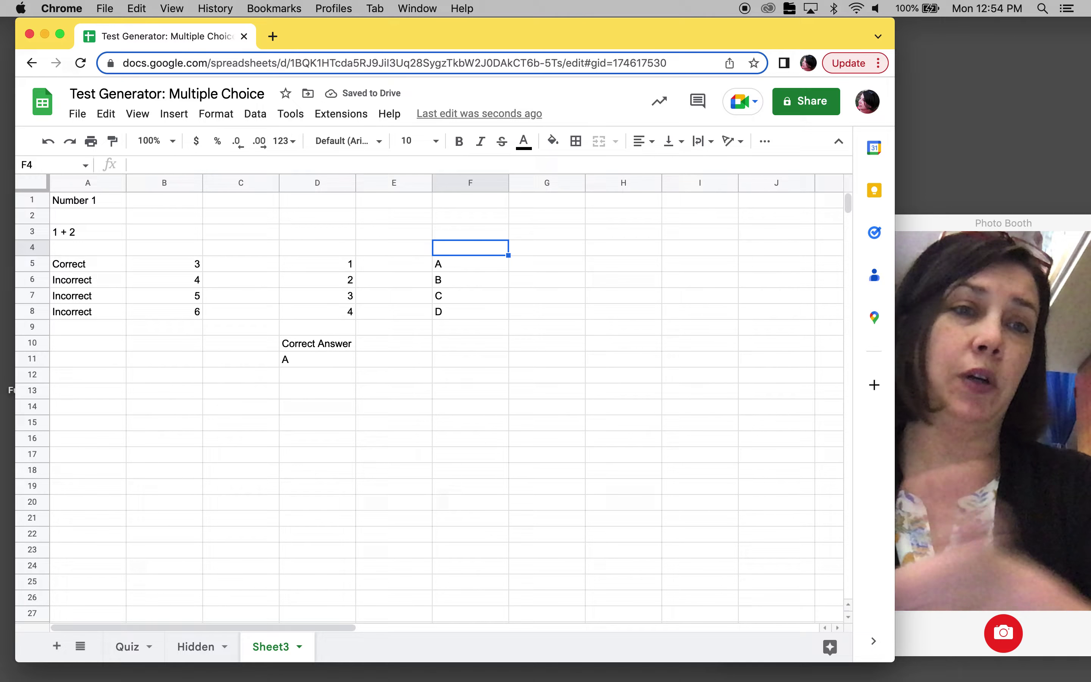
{"action": "left_click", "coordinate": [470, 264]}
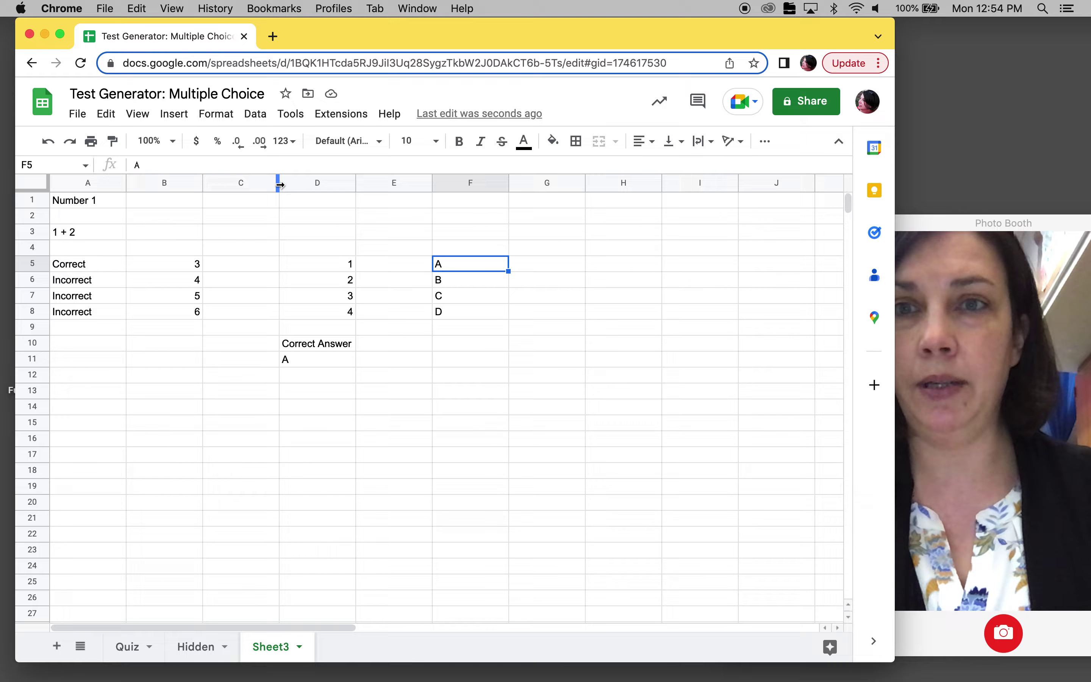
Narrow the empty columns C and E and the letter column F
{"action": "left_click_drag", "start_coordinate": [280, 183], "coordinate": [228, 183]}
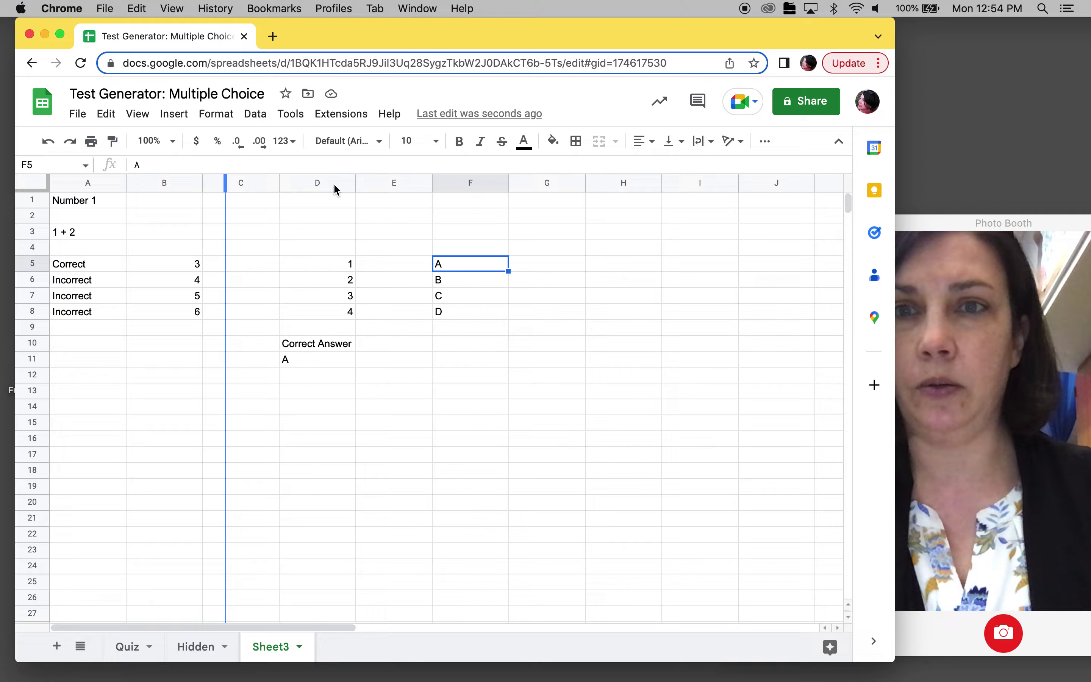
{"action": "left_click_drag", "start_coordinate": [379, 182], "coordinate": [326, 182]}
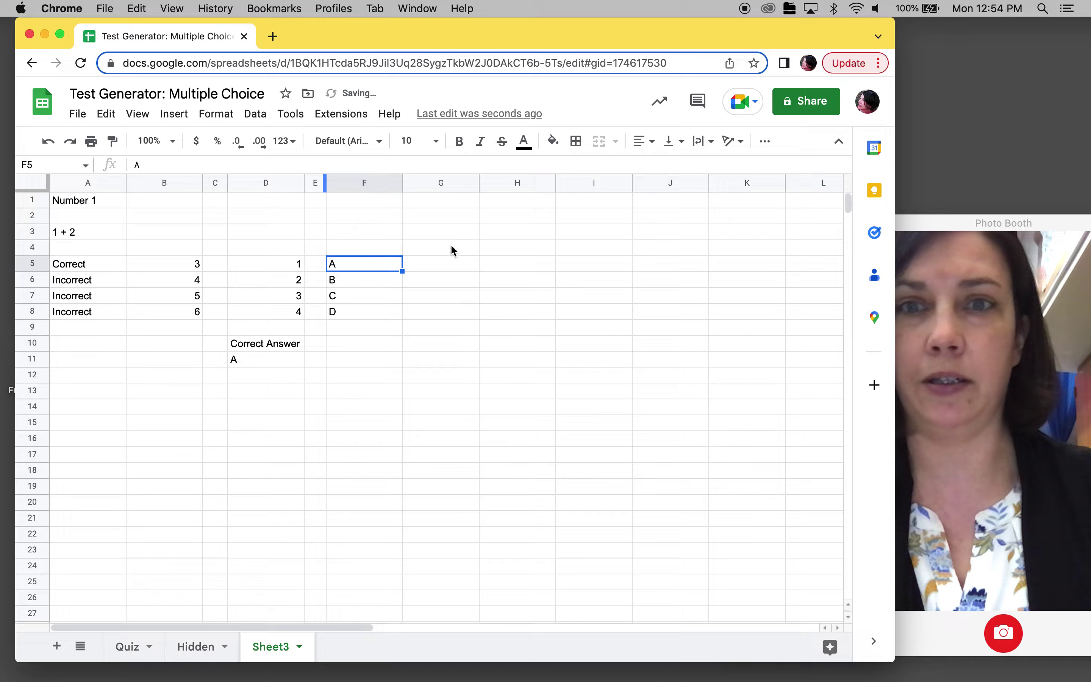
{"action": "left_click", "coordinate": [442, 269]}
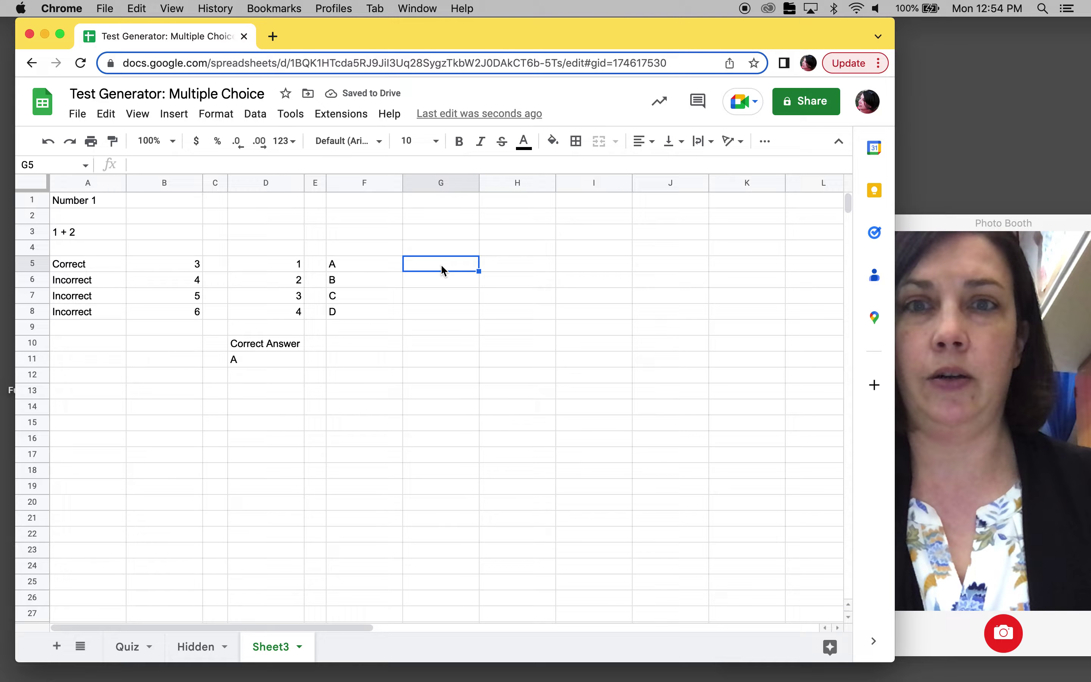
{"action": "left_click_drag", "start_coordinate": [403, 183], "coordinate": [361, 186]}
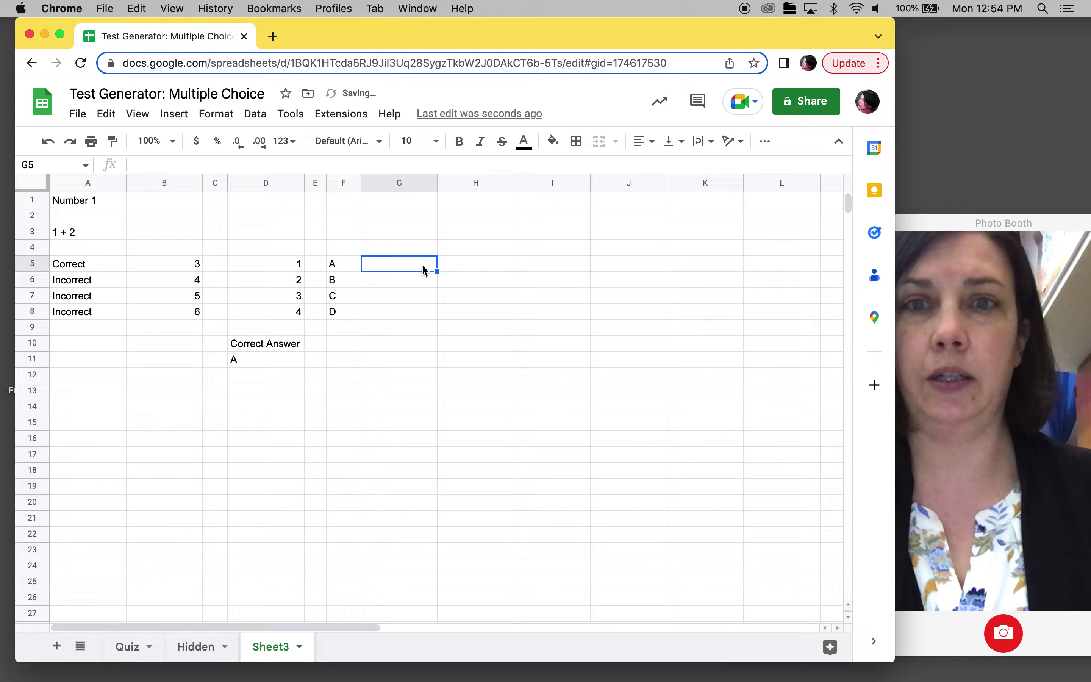
Try an IFS formula in G5 referencing D5, B5, D6, B6, D7, then erase back to =ifs(
{"action": "type", "text": "="}
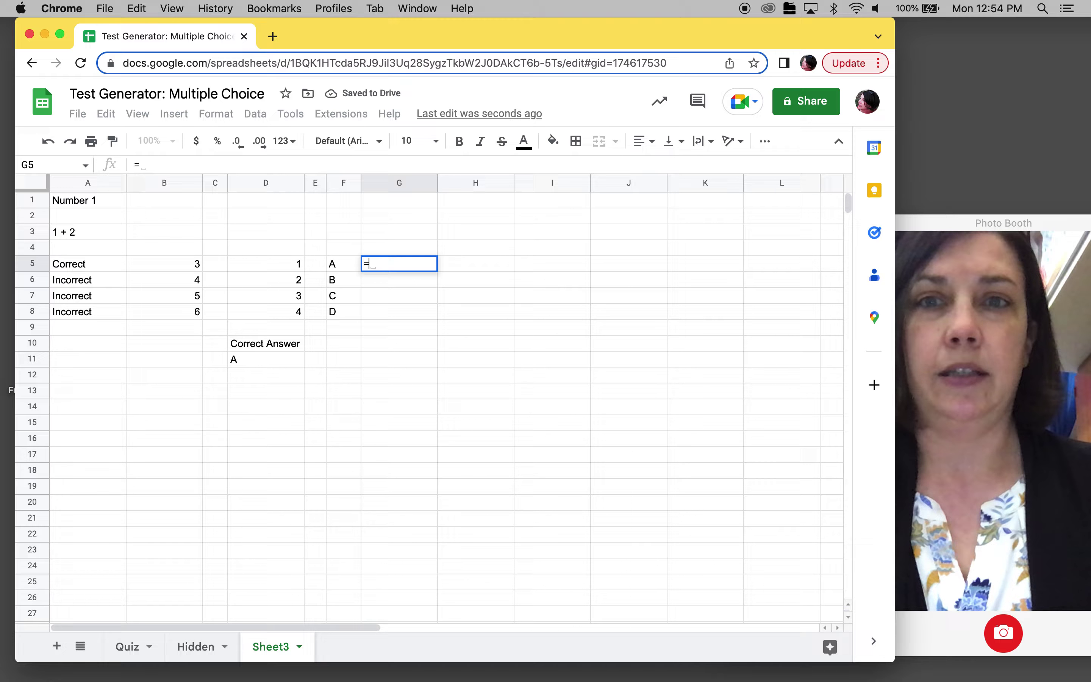
{"action": "type", "text": "ifs("}
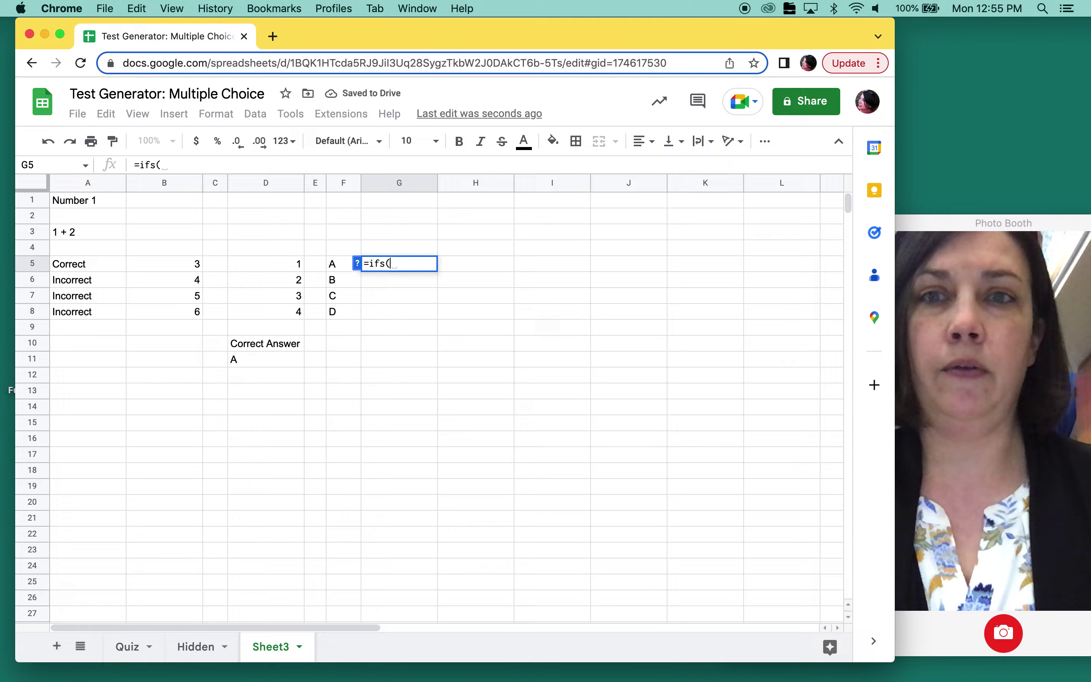
{"action": "left_click", "coordinate": [289, 268]}
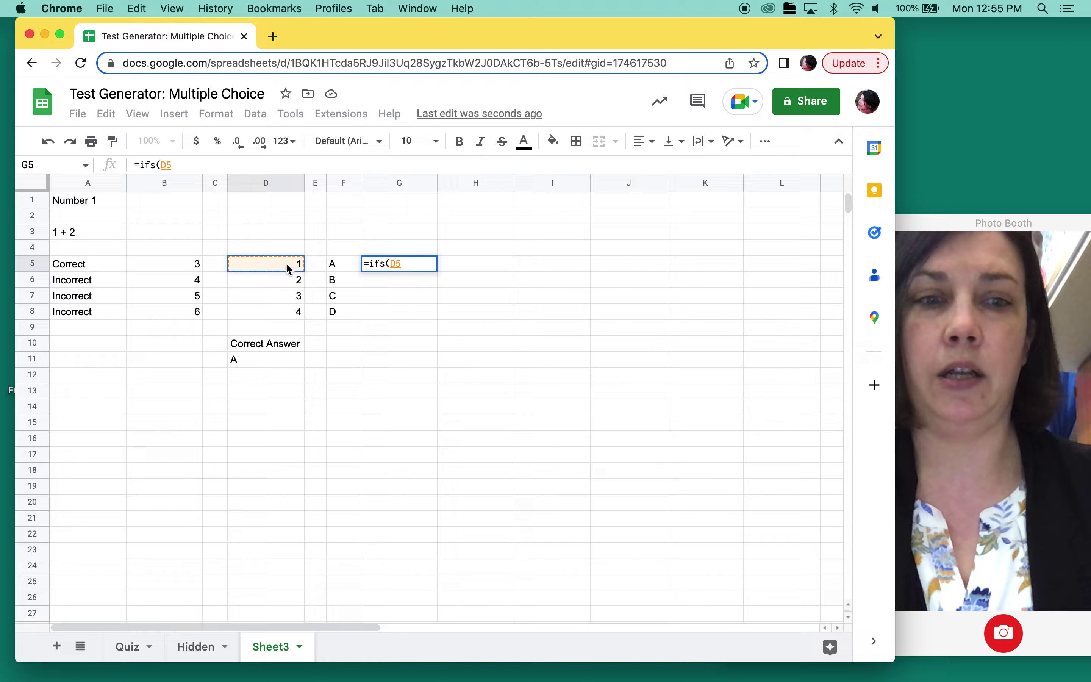
{"action": "type", "text": ","}
{"action": "left_click", "coordinate": [190, 272]}
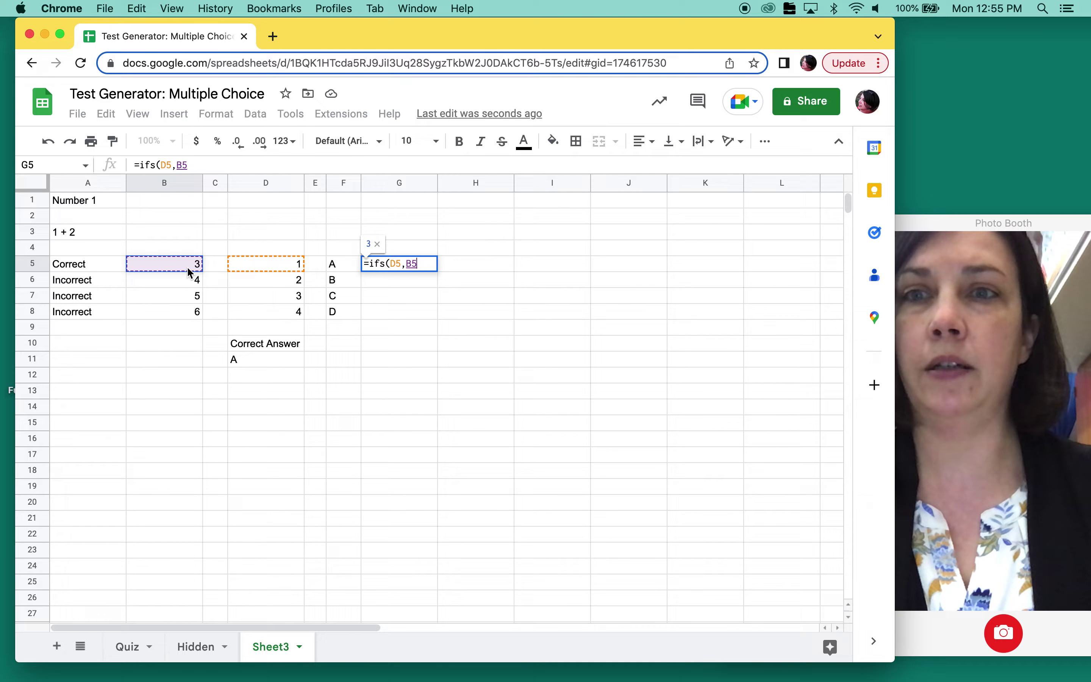
{"action": "type", "text": ","}
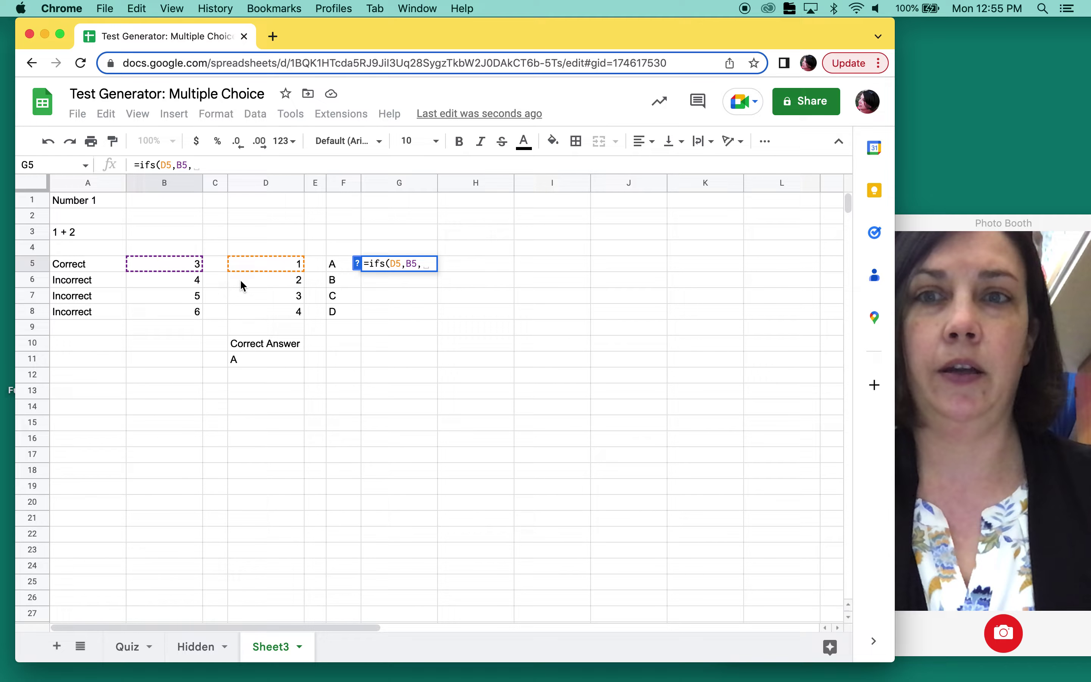
{"action": "left_click", "coordinate": [250, 283]}
{"action": "type", "text": ","}
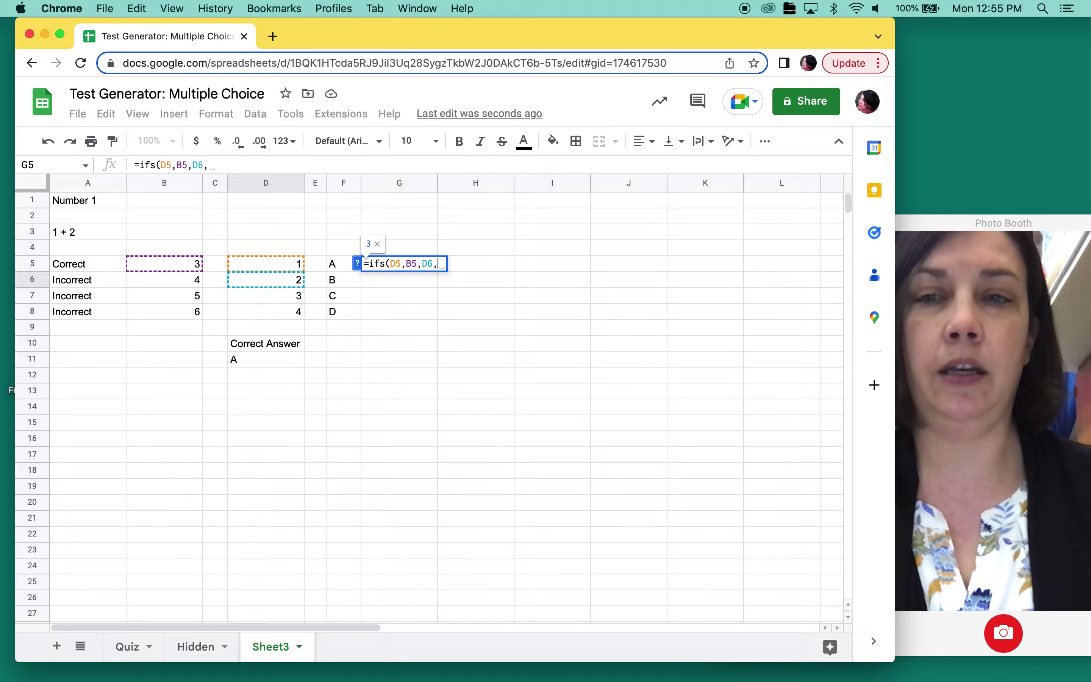
{"action": "left_click", "coordinate": [168, 282]}
{"action": "type", "text": ","}
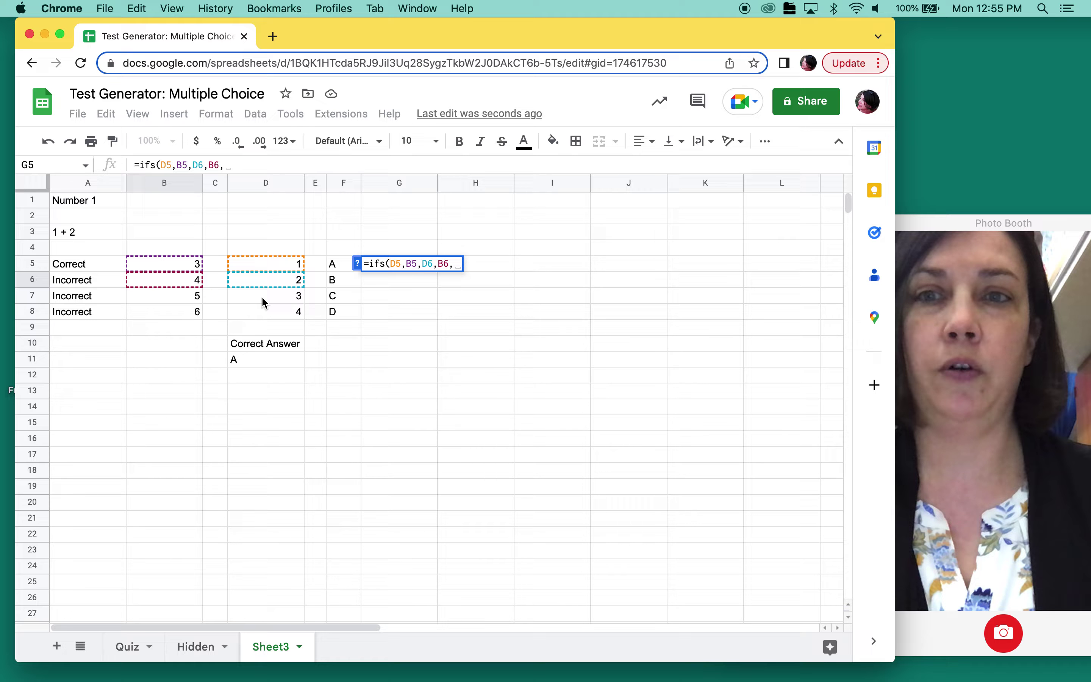
{"action": "left_click", "coordinate": [264, 297]}
{"action": "key", "text": "BackSpace"}
{"action": "key", "text": "BackSpace"}
{"action": "key", "text": "BackSpace"}
{"action": "key", "text": "BackSpace"}
{"action": "key", "text": "BackSpace"}
{"action": "key", "text": "BackSpace"}
{"action": "key", "text": "BackSpace"}
{"action": "key", "text": "BackSpace"}
{"action": "key", "text": "BackSpace"}
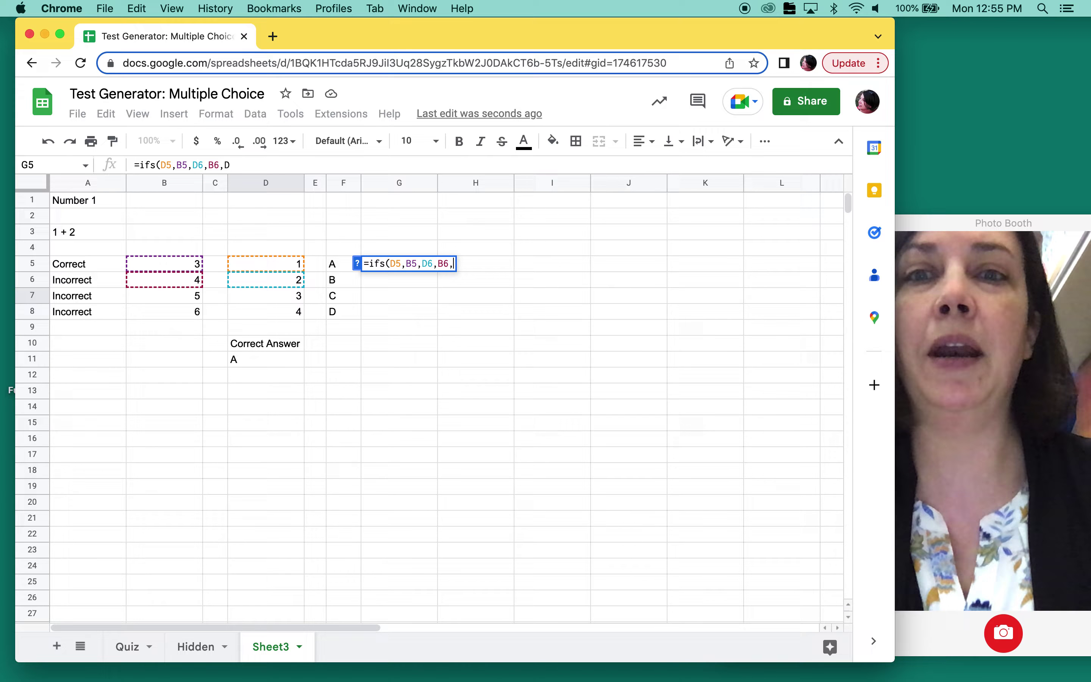
{"action": "key", "text": "BackSpace"}
{"action": "key", "text": "BackSpace"}
{"action": "key", "text": "BackSpace"}
{"action": "key", "text": "BackSpace"}
{"action": "key", "text": "BackSpace"}
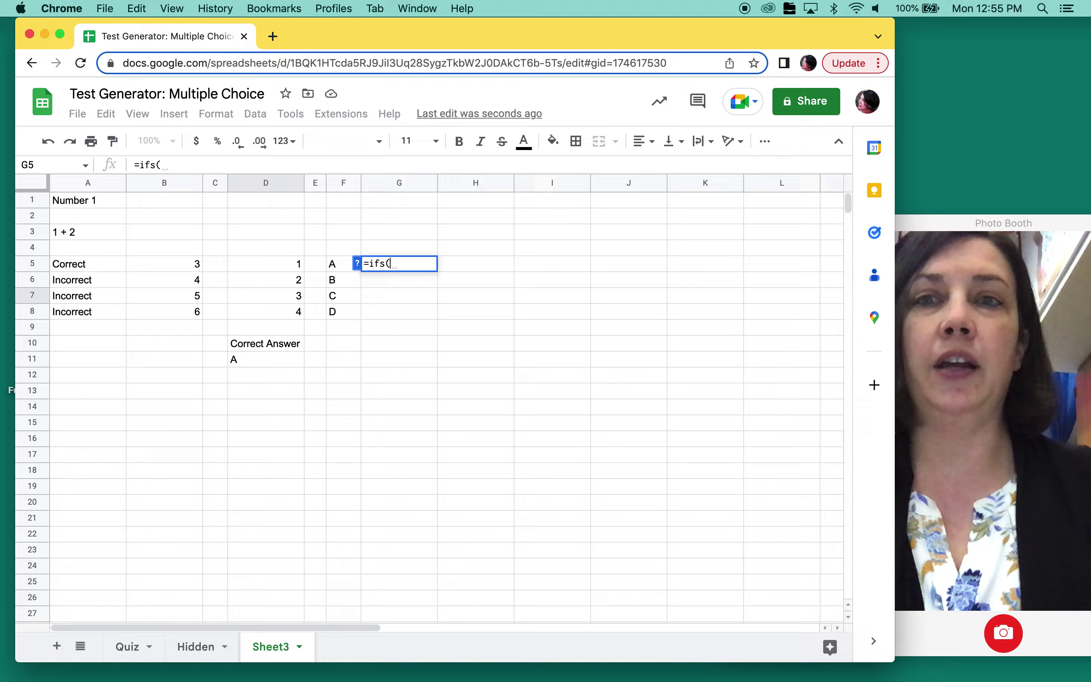
In G5's IFS formula, add the D5=1 → B5 and D6=1 → B6 condition pairs
{"action": "left_click", "coordinate": [265, 267]}
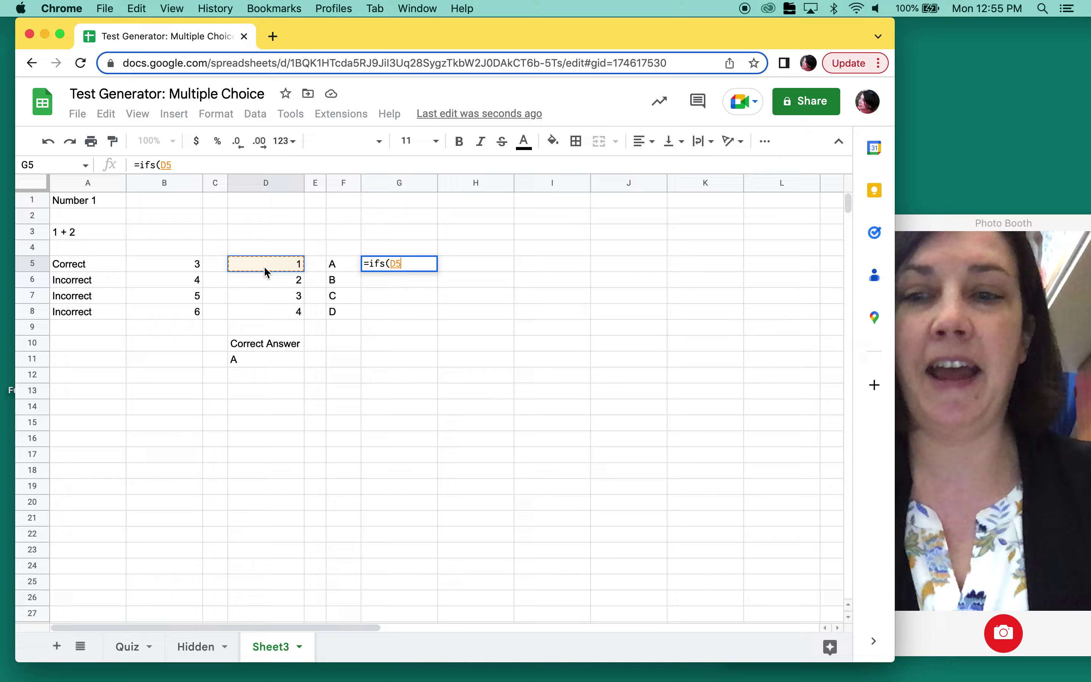
{"action": "type", "text": "=1,"}
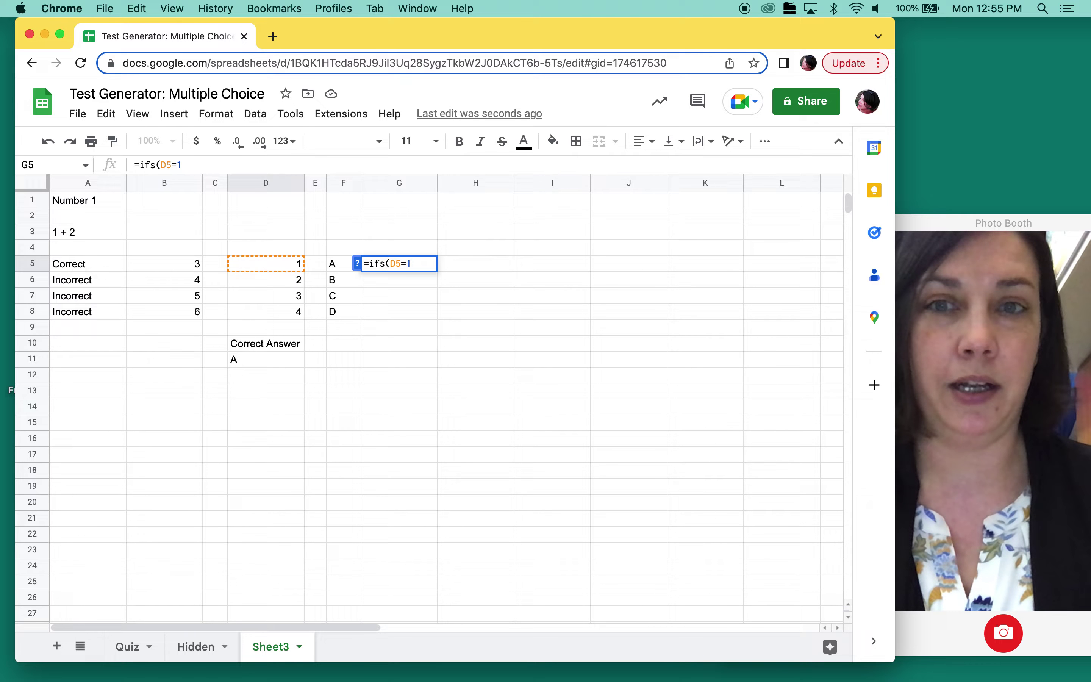
{"action": "left_click", "coordinate": [183, 263]}
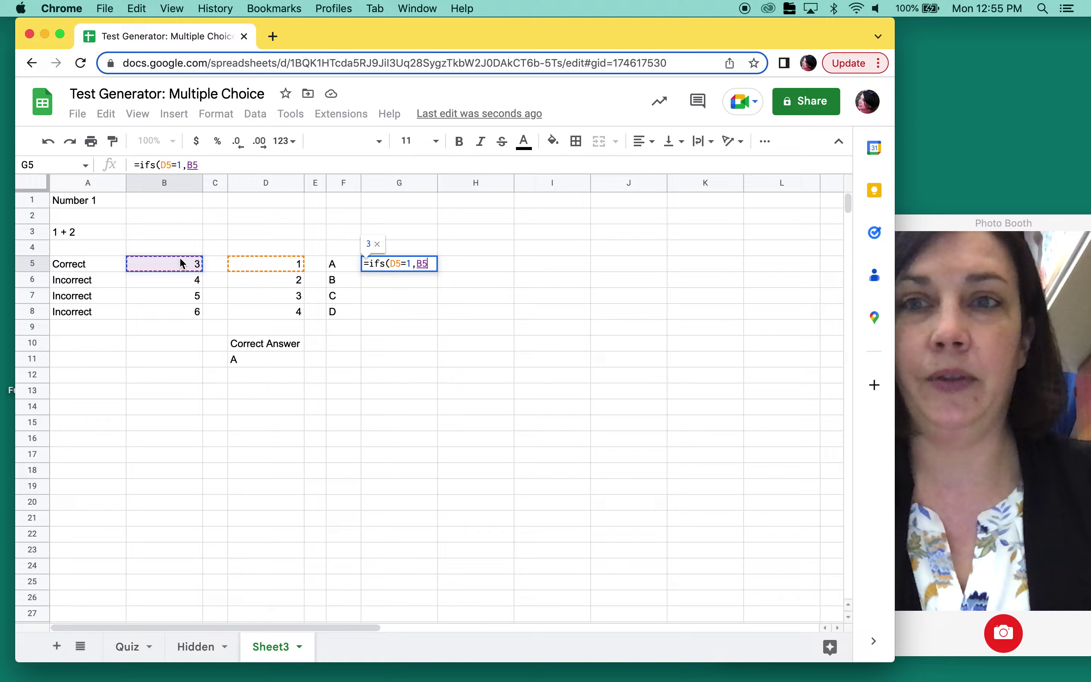
{"action": "type", "text": ","}
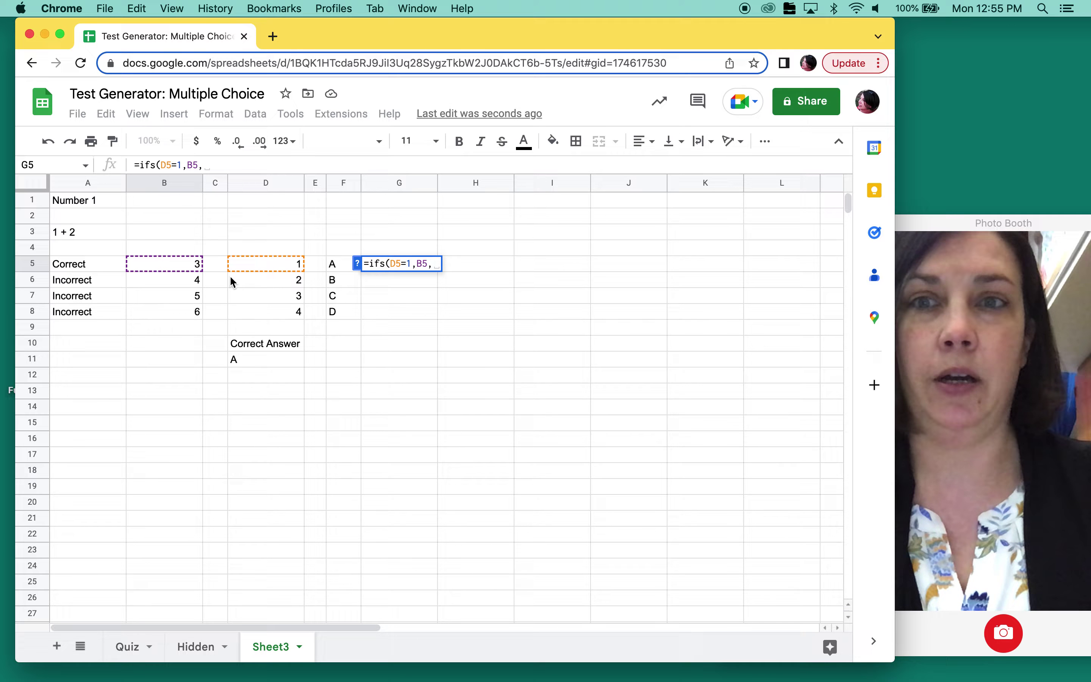
{"action": "left_click", "coordinate": [254, 279]}
{"action": "type", "text": "=1"}
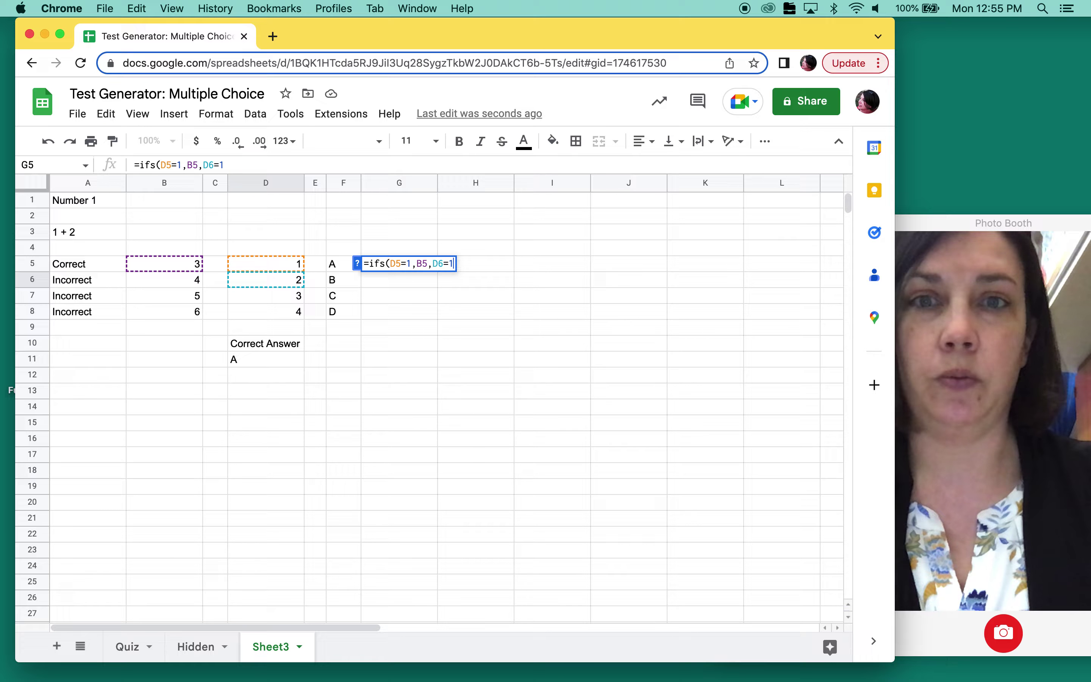
{"action": "type", "text": ","}
{"action": "left_click", "coordinate": [196, 281]}
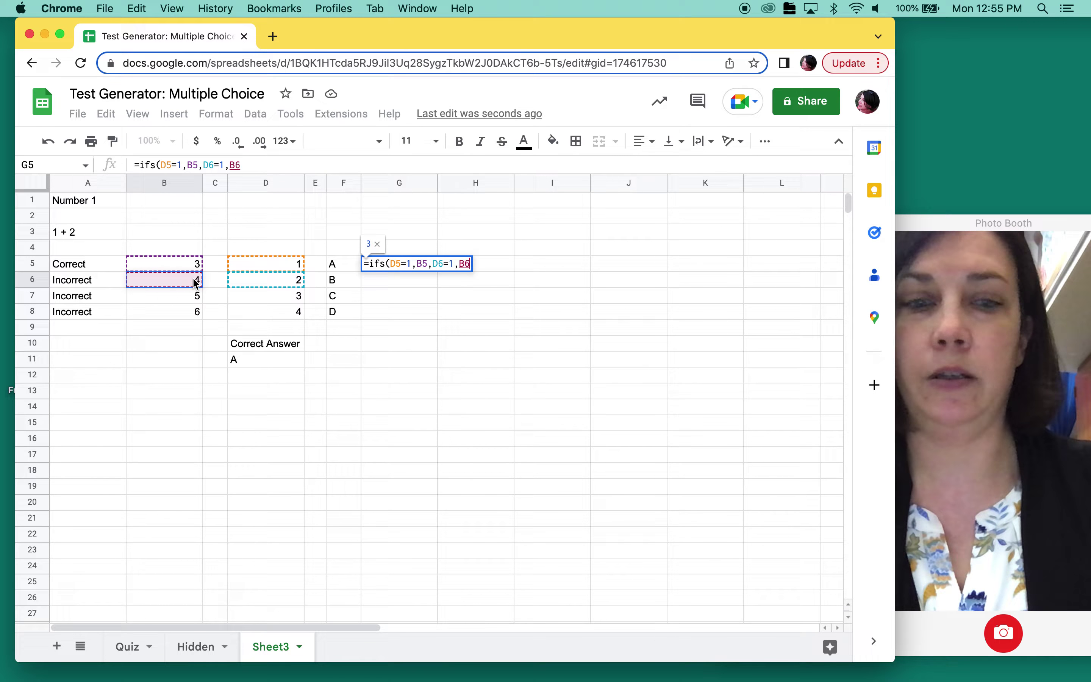
{"action": "type", "text": ","}
Add the D7=1 → B7 and D8=1 → B8 pairs, then close and enter the formula, showing 4
{"action": "left_click", "coordinate": [273, 300]}
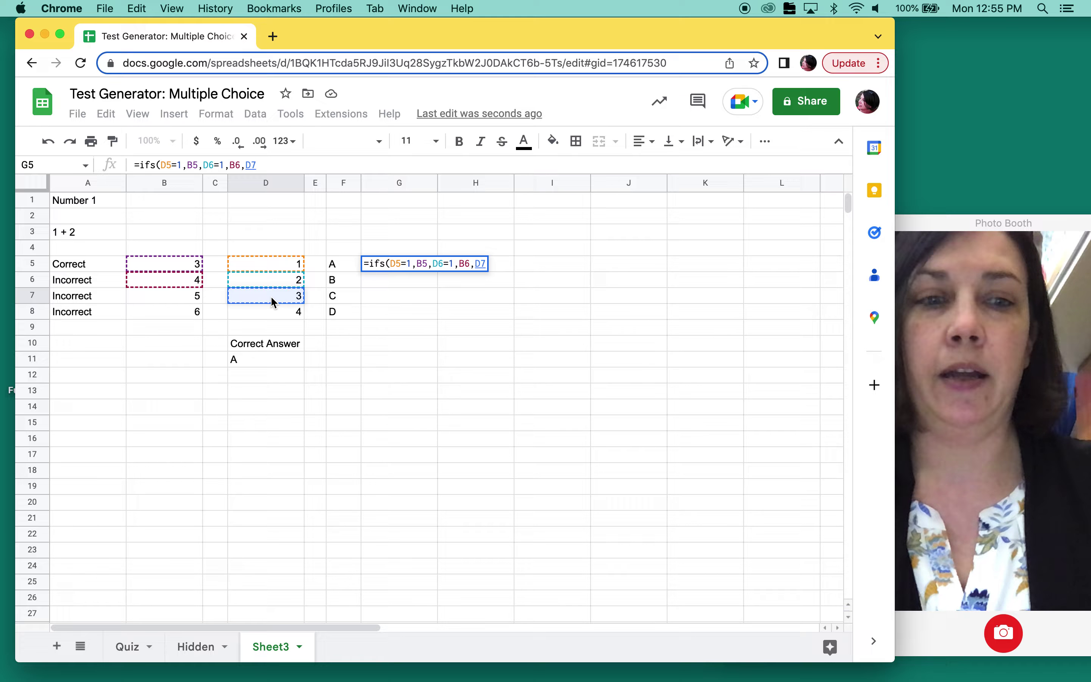
{"action": "type", "text": "=1,"}
{"action": "left_click", "coordinate": [193, 298]}
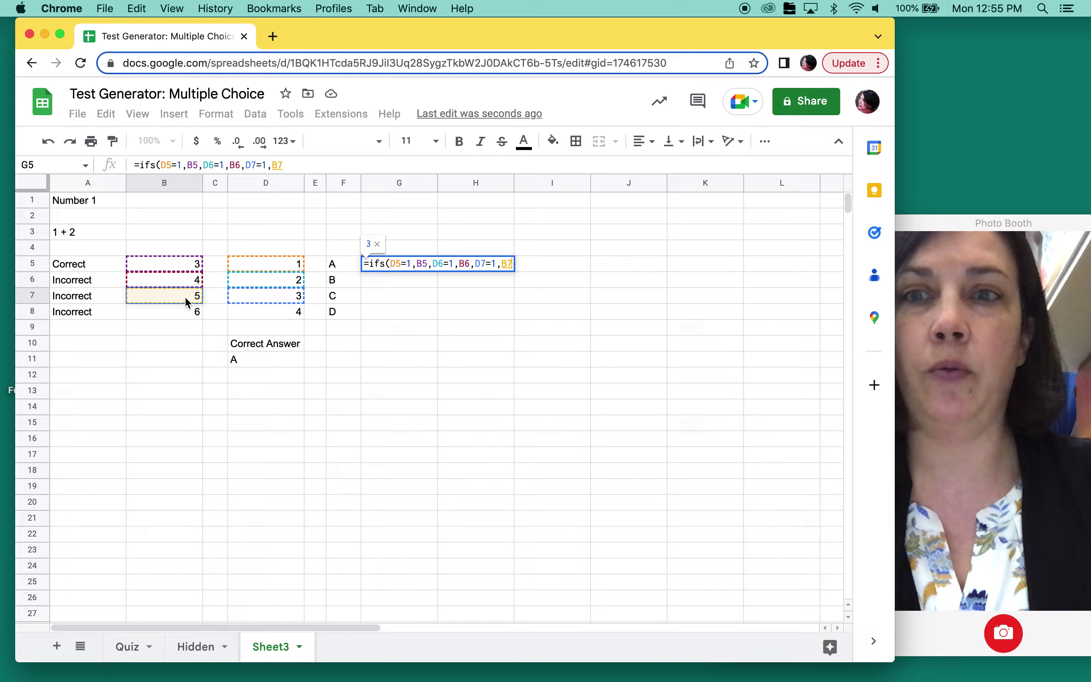
{"action": "type", "text": ","}
{"action": "left_click", "coordinate": [263, 318]}
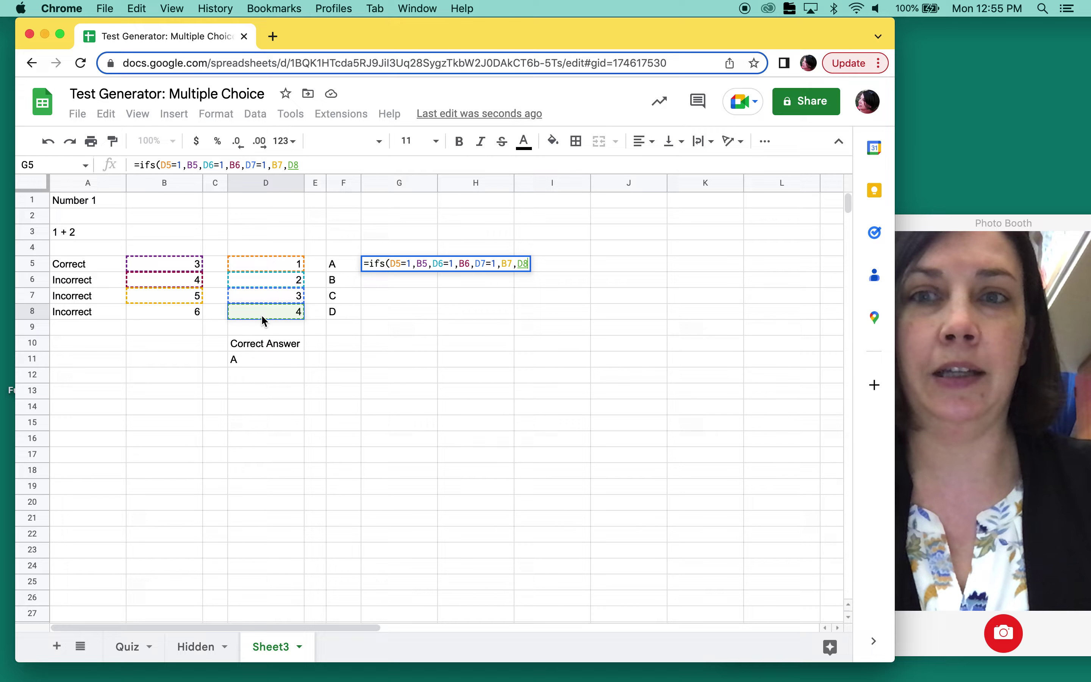
{"action": "type", "text": "=1"}
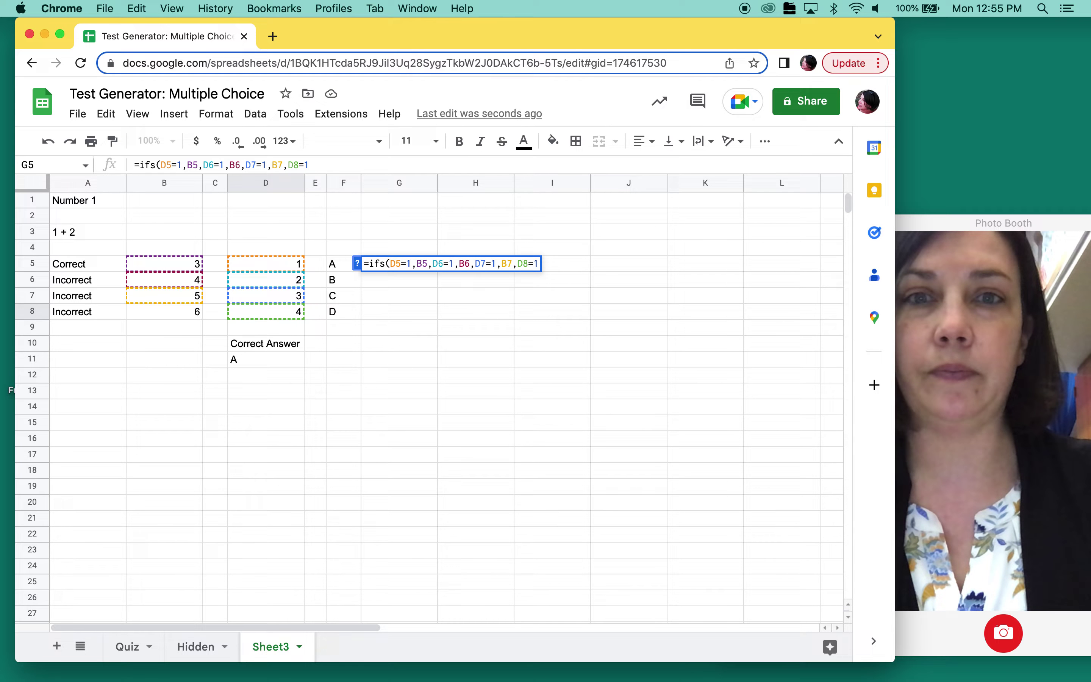
{"action": "type", "text": ","}
{"action": "left_click", "coordinate": [188, 311]}
{"action": "type", "text": ")"}
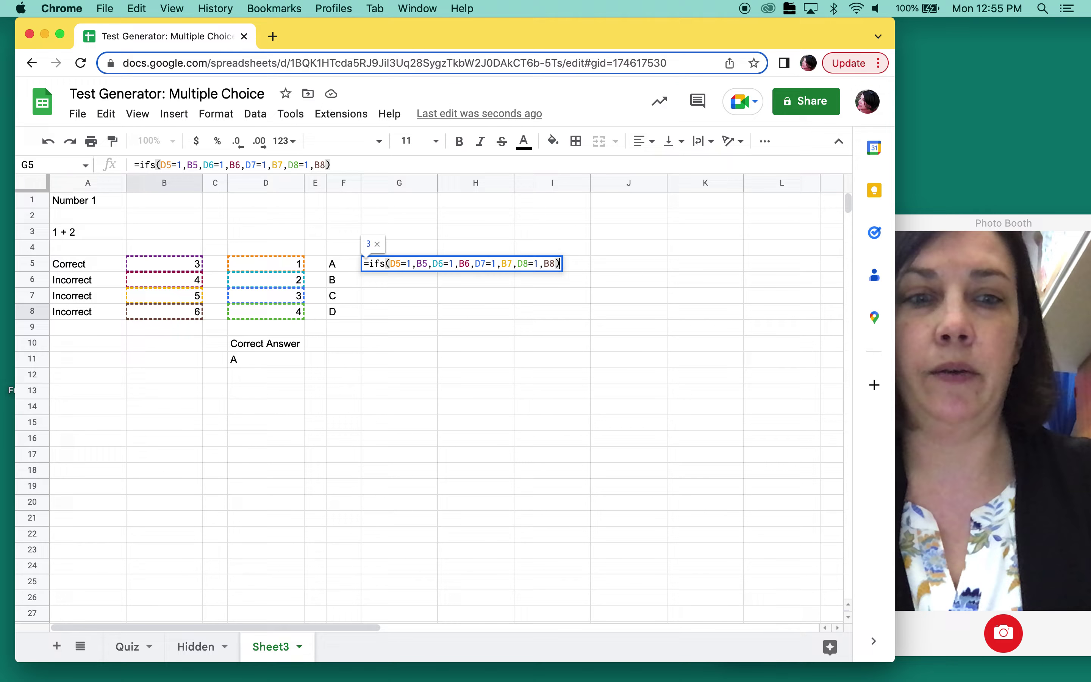
{"action": "key", "text": "Return"}
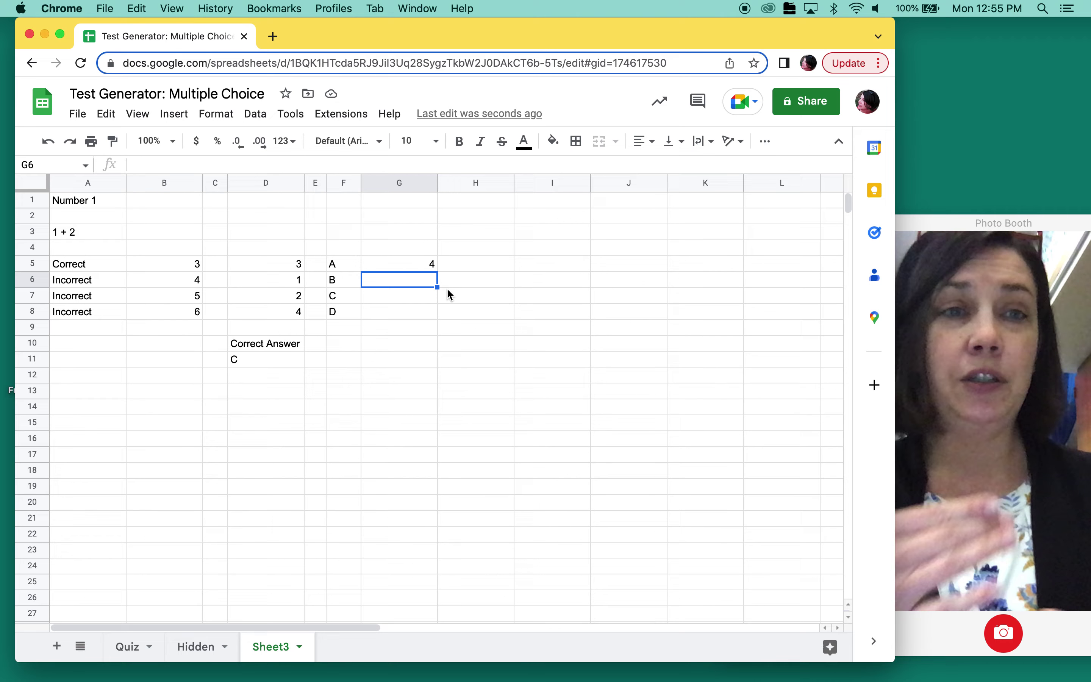
Start an IFS formula in G6 with the D5=2 → B5 and D6=2 → B6 pairs
{"action": "type", "text": "="}
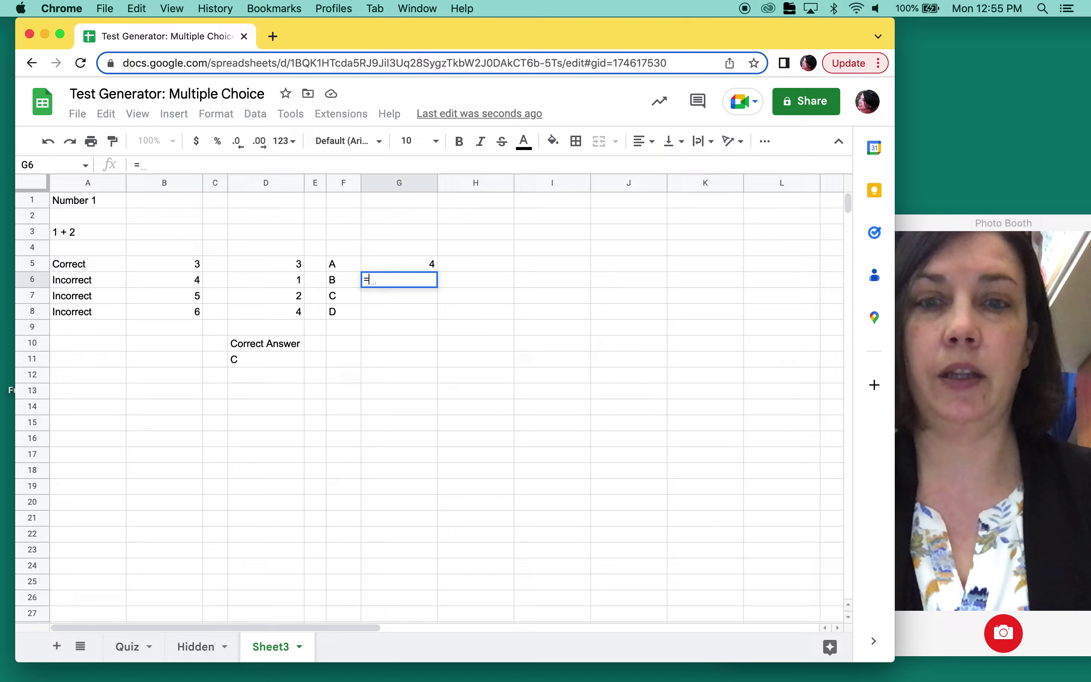
{"action": "type", "text": "ifs("}
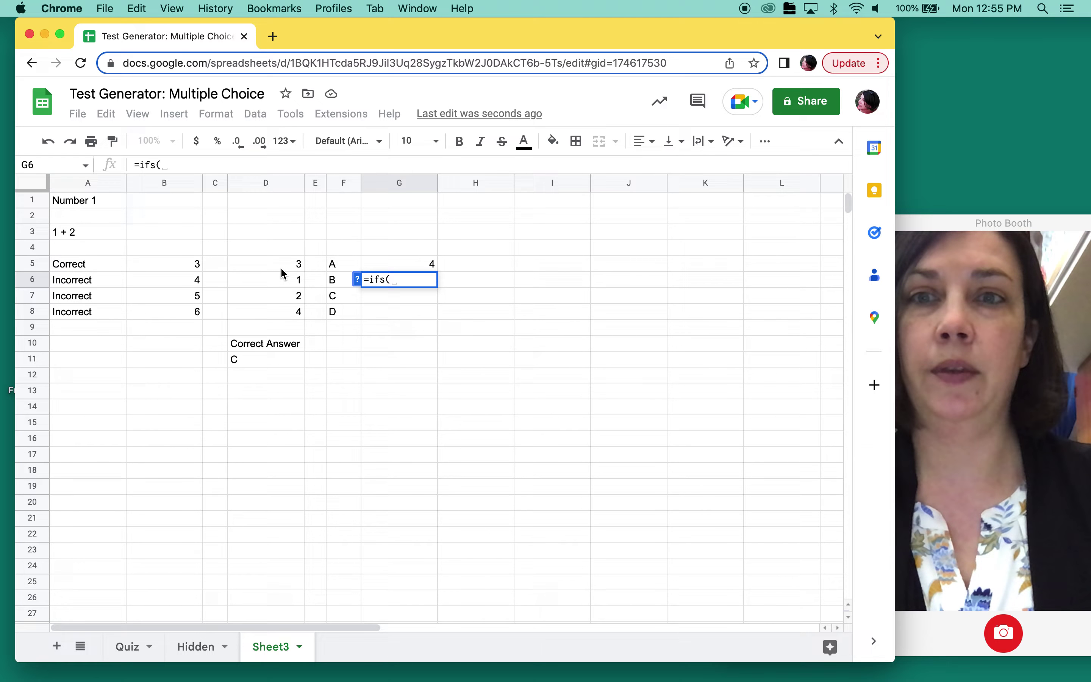
{"action": "left_click", "coordinate": [280, 267]}
{"action": "type", "text": "=2,"}
{"action": "left_click", "coordinate": [194, 267]}
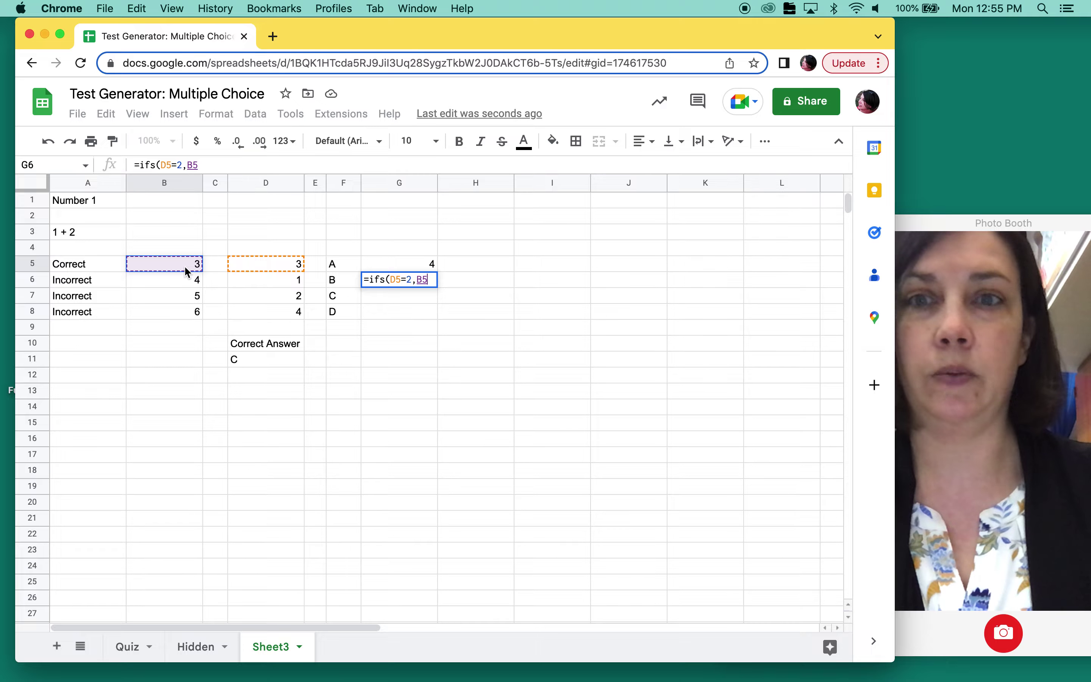
{"action": "type", "text": ","}
{"action": "left_click", "coordinate": [260, 285]}
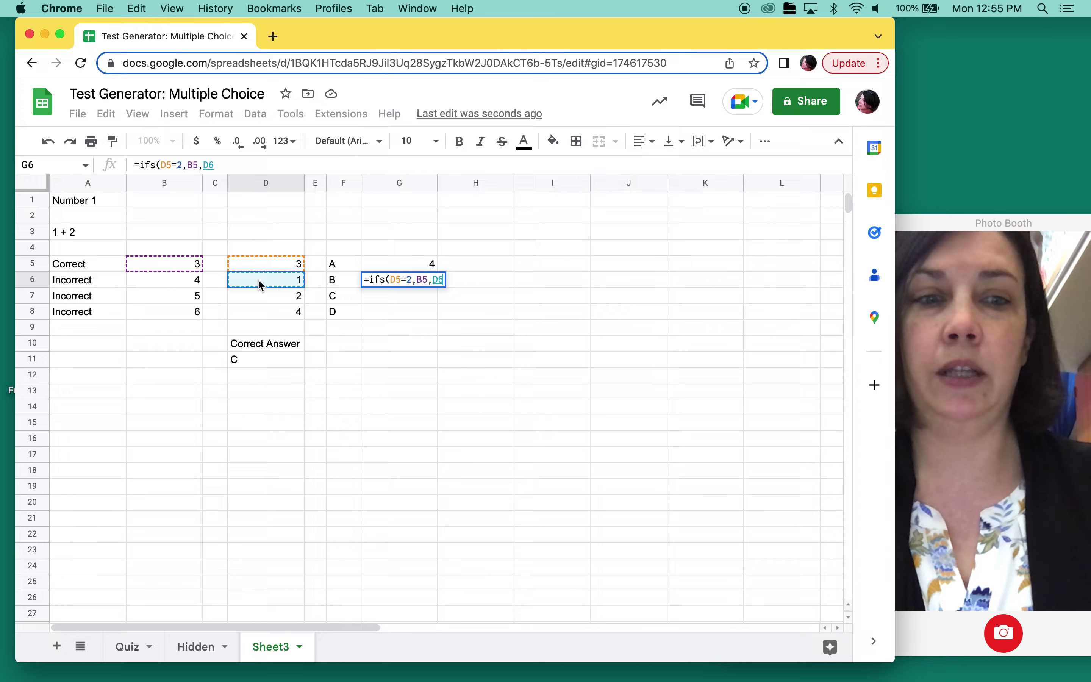
{"action": "type", "text": "=2,"}
{"action": "left_click", "coordinate": [185, 281]}
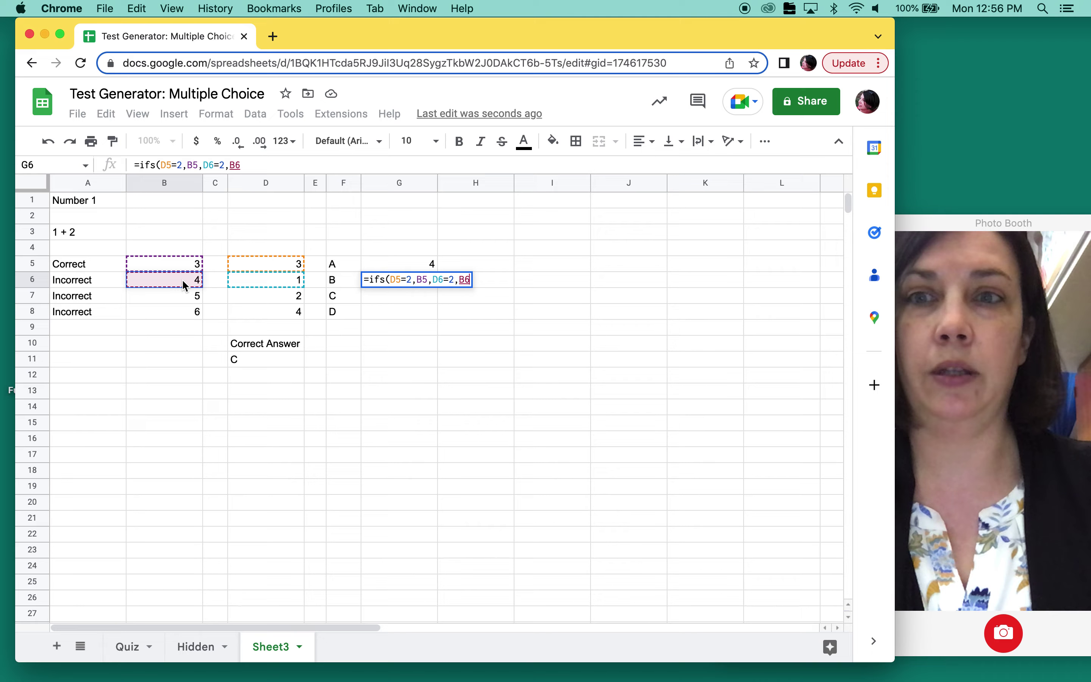
{"action": "type", "text": ","}
Add the D7=2 → B7 and D8=2 → B8 pairs and enter the G6 formula
{"action": "left_click", "coordinate": [252, 296]}
{"action": "type", "text": "="}
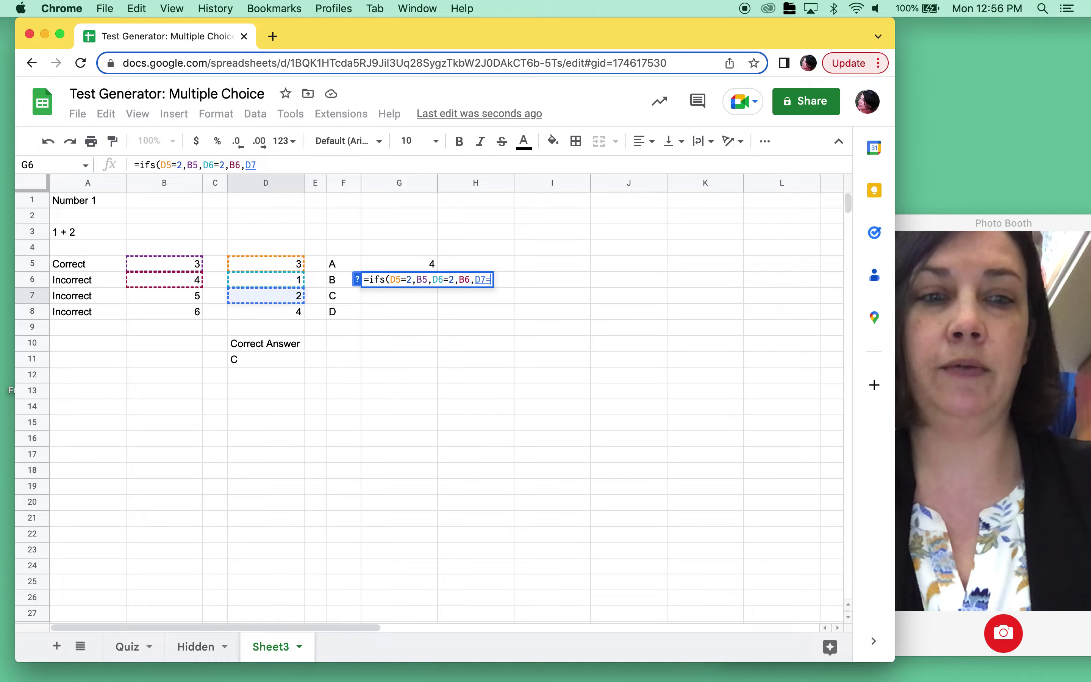
{"action": "type", "text": "2,"}
{"action": "left_click", "coordinate": [175, 296]}
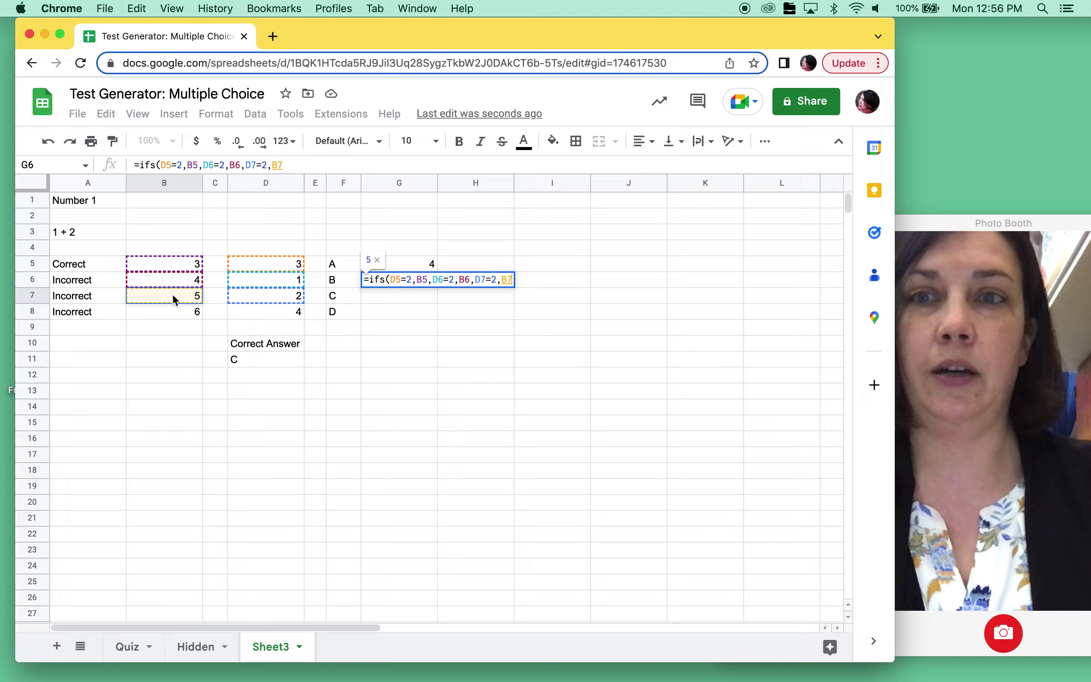
{"action": "type", "text": ","}
{"action": "left_click", "coordinate": [262, 312]}
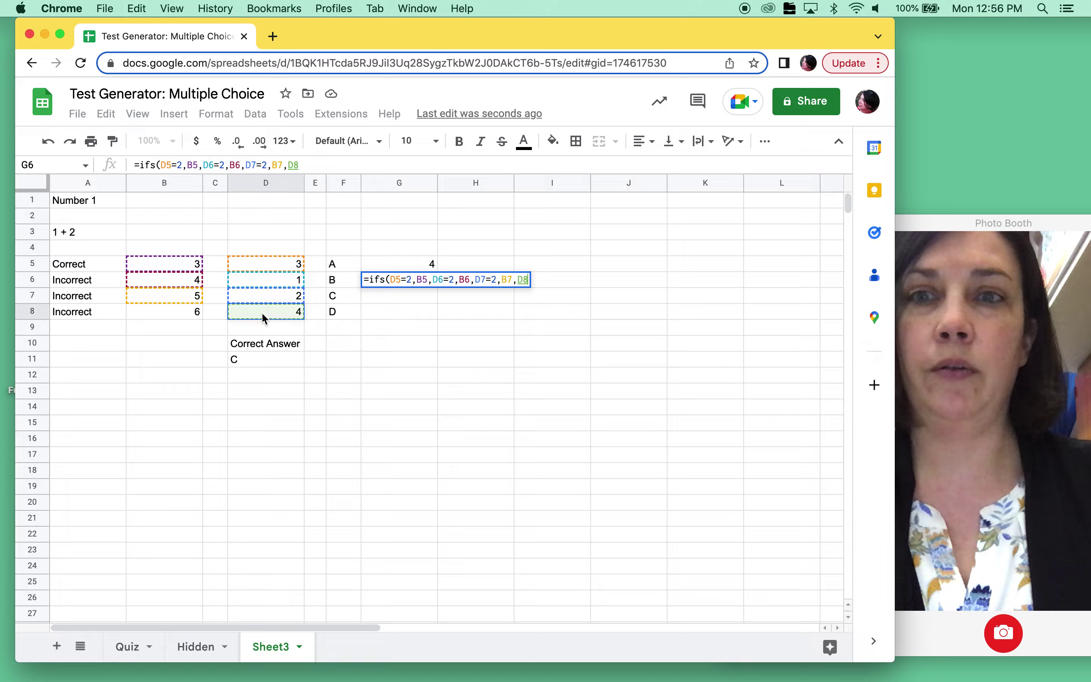
{"action": "type", "text": "=2,"}
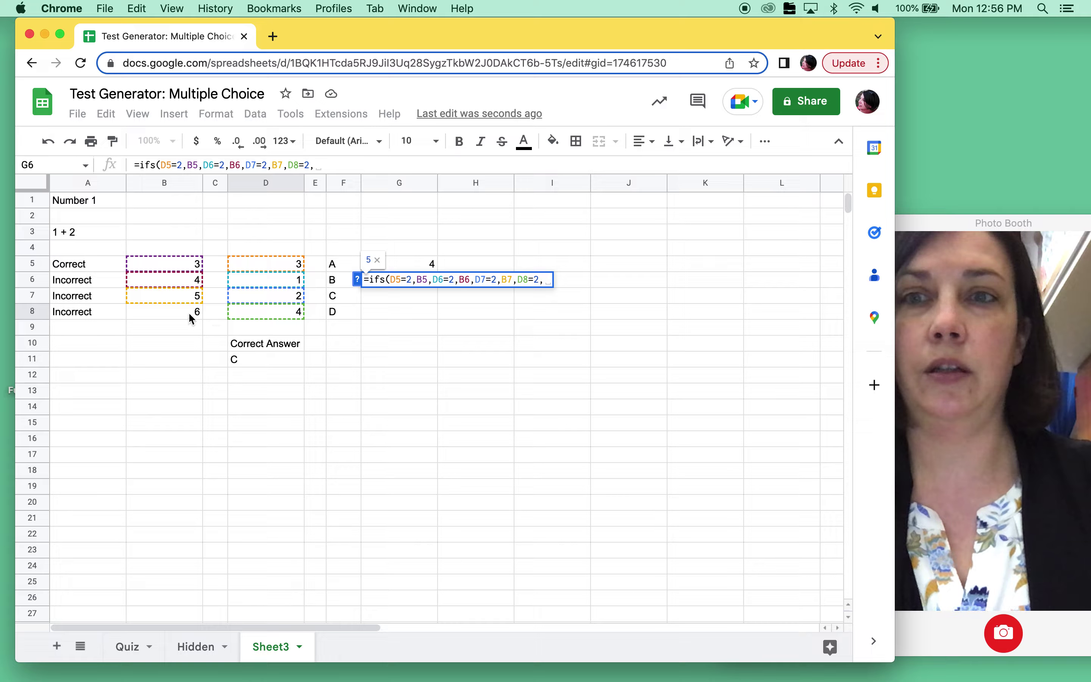
{"action": "left_click", "coordinate": [192, 318]}
{"action": "key", "text": "Return"}
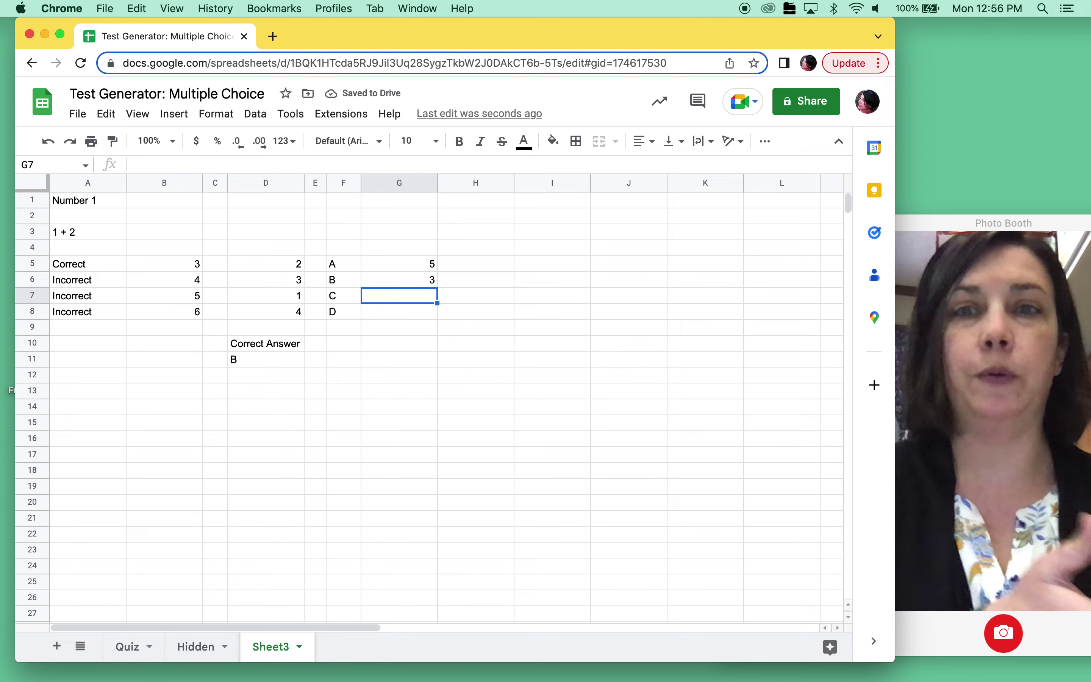
Start =ifs( in G7, fixing the 'iifs' typo, with D5=3 → B5 and D6=3 → B6 pairs
{"action": "type", "text": "=iif"}
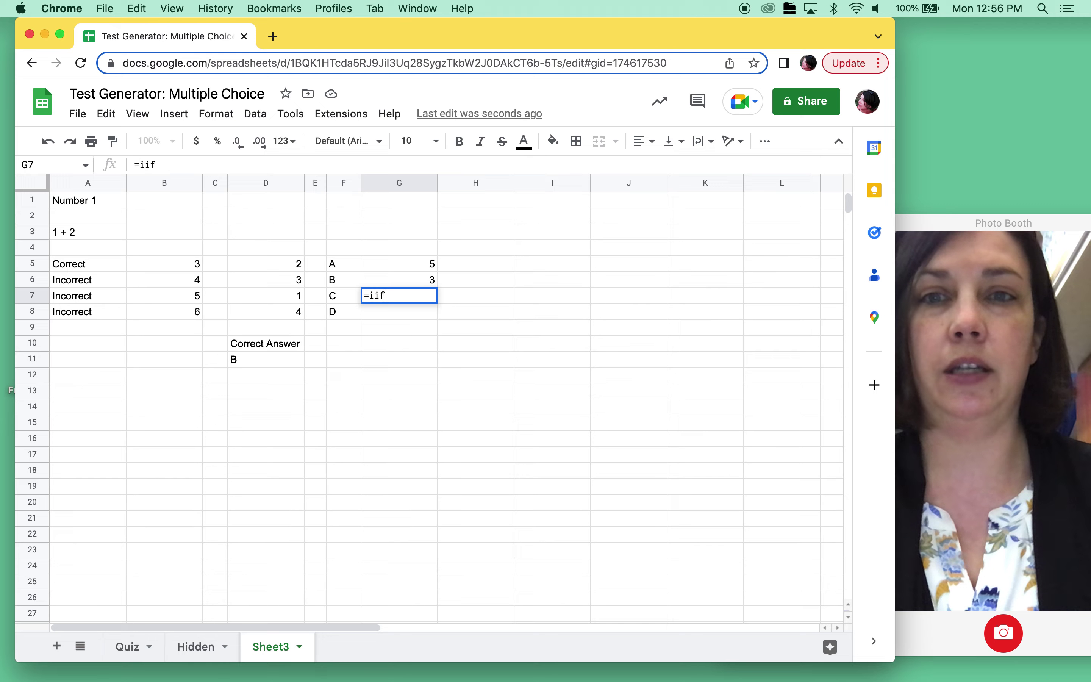
{"action": "type", "text": "s"}
{"action": "key", "text": "BackSpace"}
{"action": "key", "text": "BackSpace"}
{"action": "key", "text": "BackSpace"}
{"action": "type", "text": "fs"}
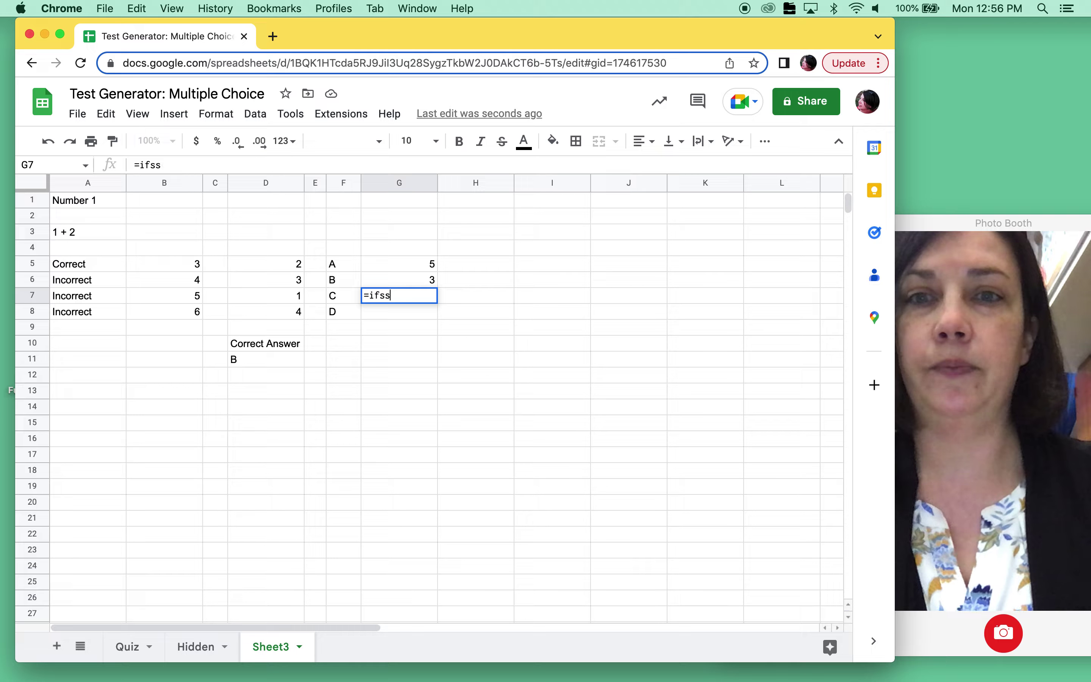
{"action": "type", "text": "("}
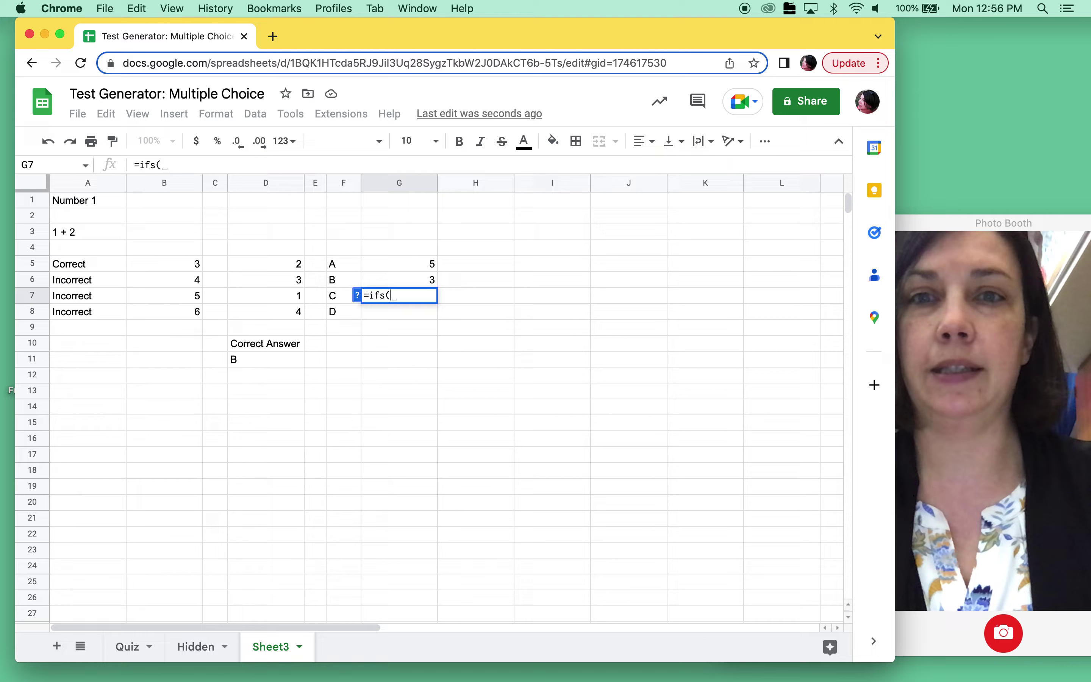
{"action": "left_click", "coordinate": [254, 268]}
{"action": "type", "text": "=3,"}
{"action": "left_click", "coordinate": [179, 268]}
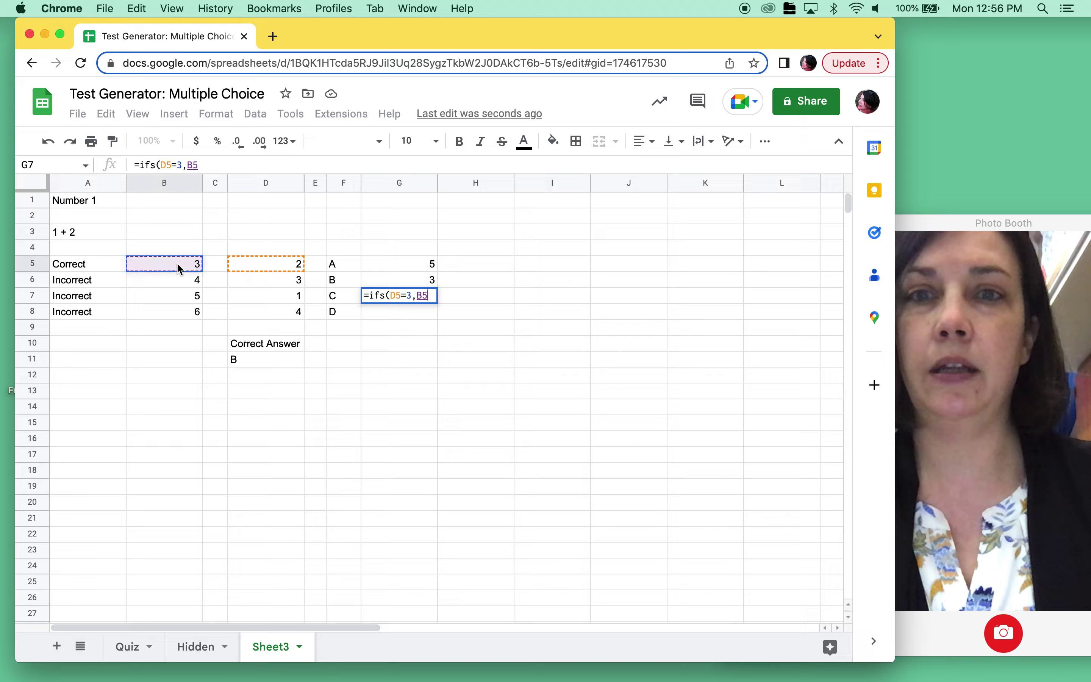
{"action": "type", "text": ","}
{"action": "left_click", "coordinate": [254, 284]}
{"action": "type", "text": "=3,"}
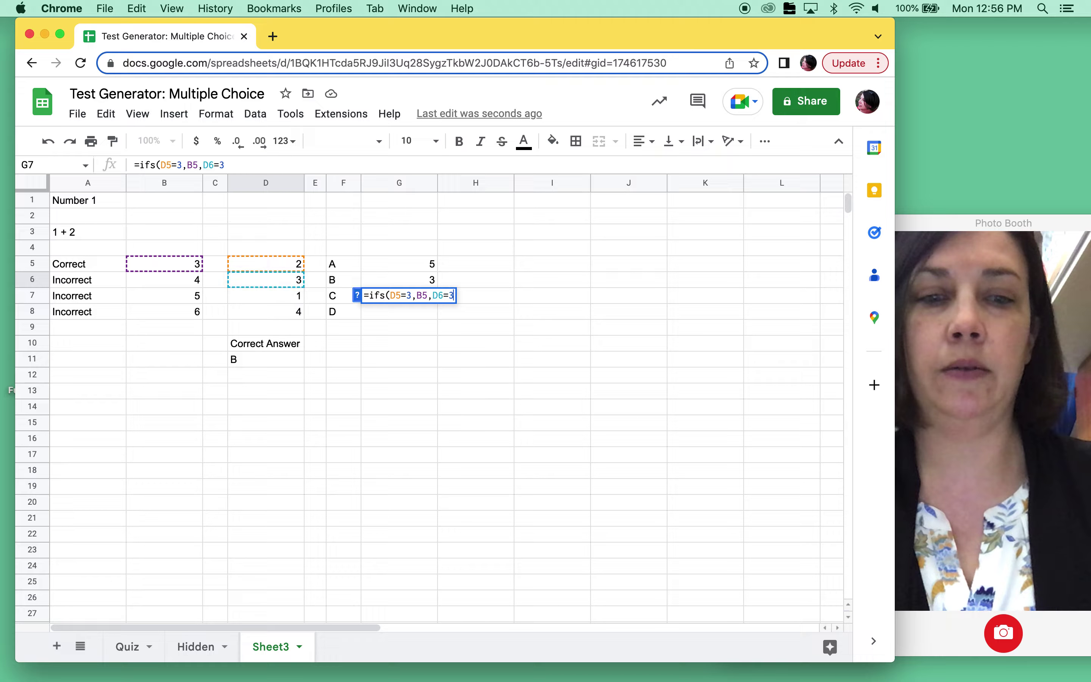
{"action": "left_click", "coordinate": [174, 283]}
{"action": "type", "text": ","}
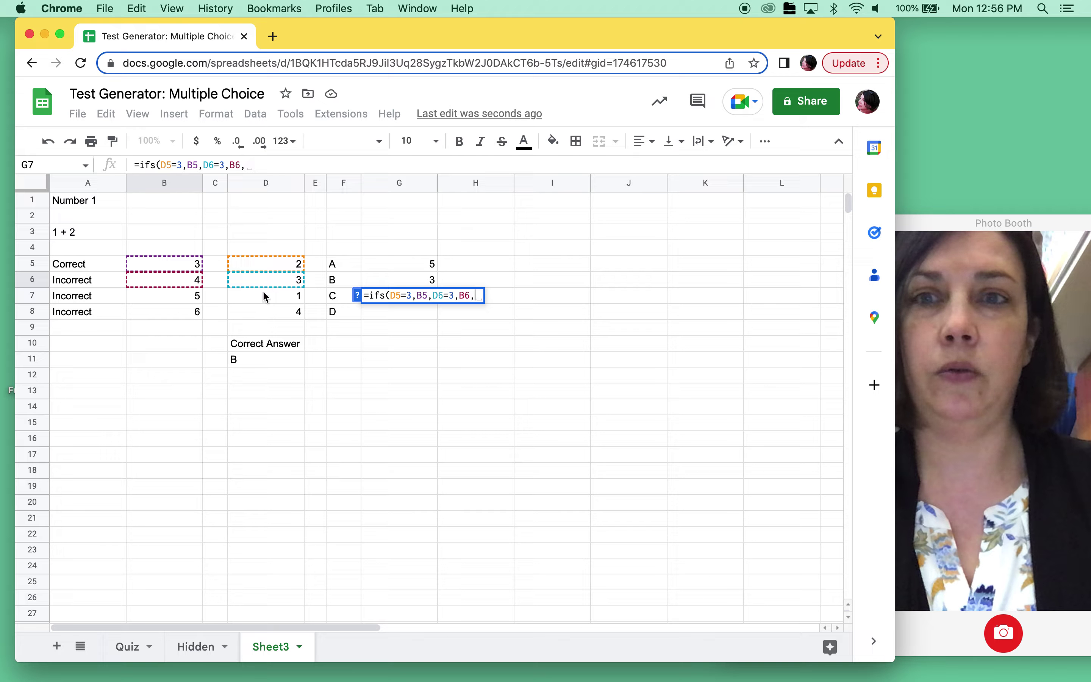
Add the D7=3 → B7 and D8=3 → B8 pairs, close the formula and enter it
{"action": "left_click", "coordinate": [265, 298]}
{"action": "type", "text": "=3,"}
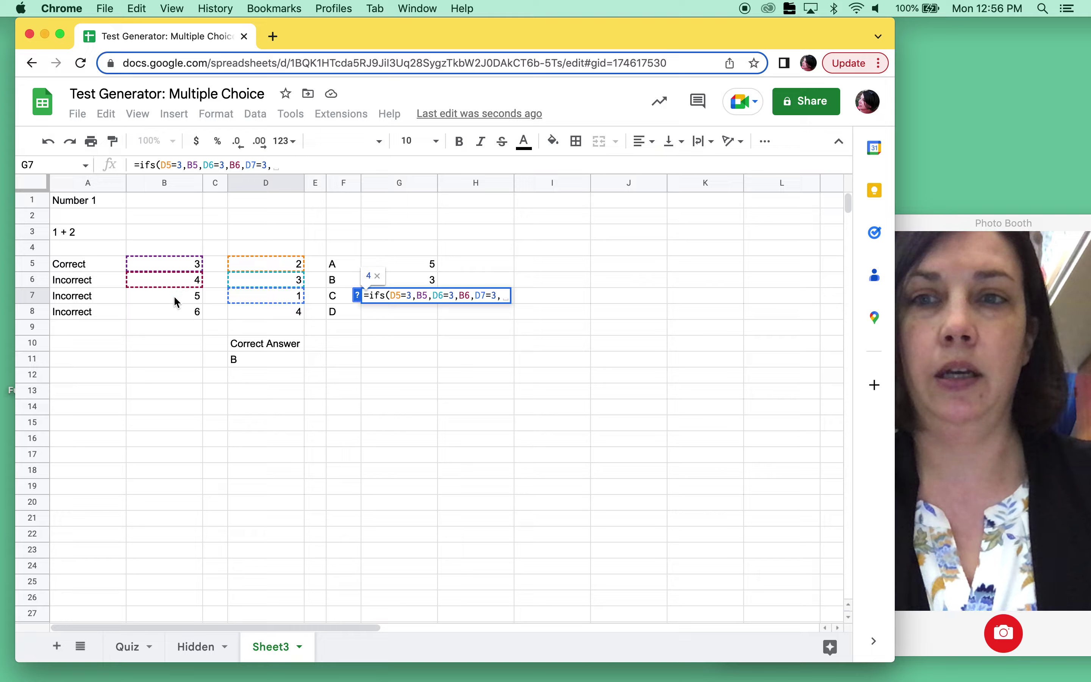
{"action": "left_click", "coordinate": [173, 296]}
{"action": "type", "text": ","}
{"action": "left_click", "coordinate": [257, 307]}
{"action": "type", "text": "="}
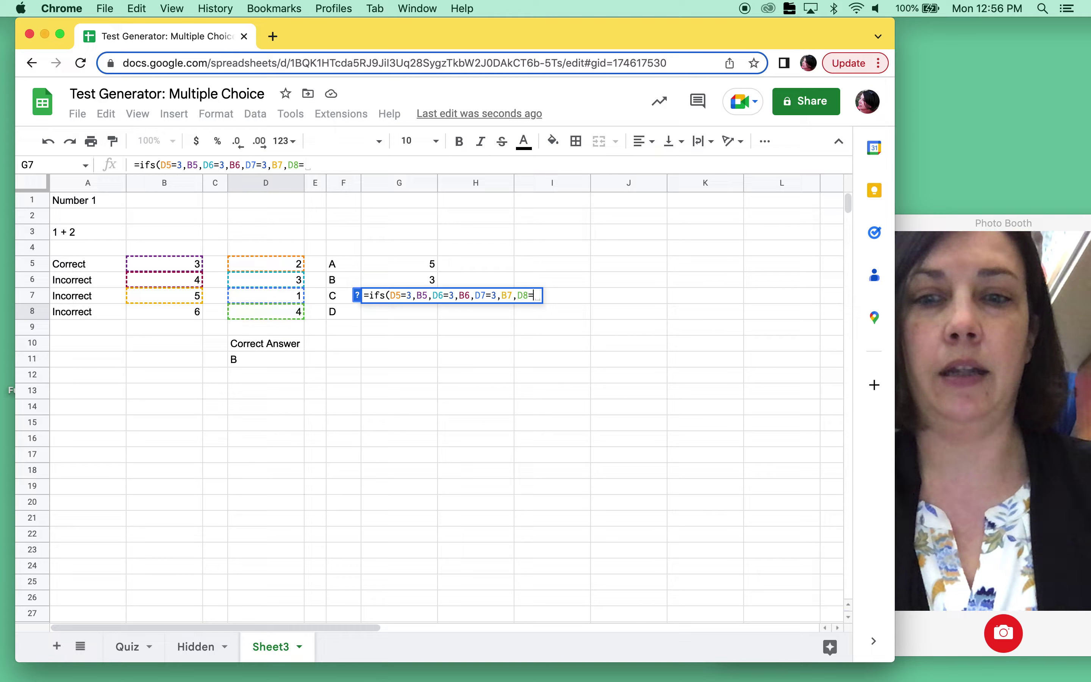
{"action": "type", "text": "3,B8)"}
{"action": "key", "text": "Return"}
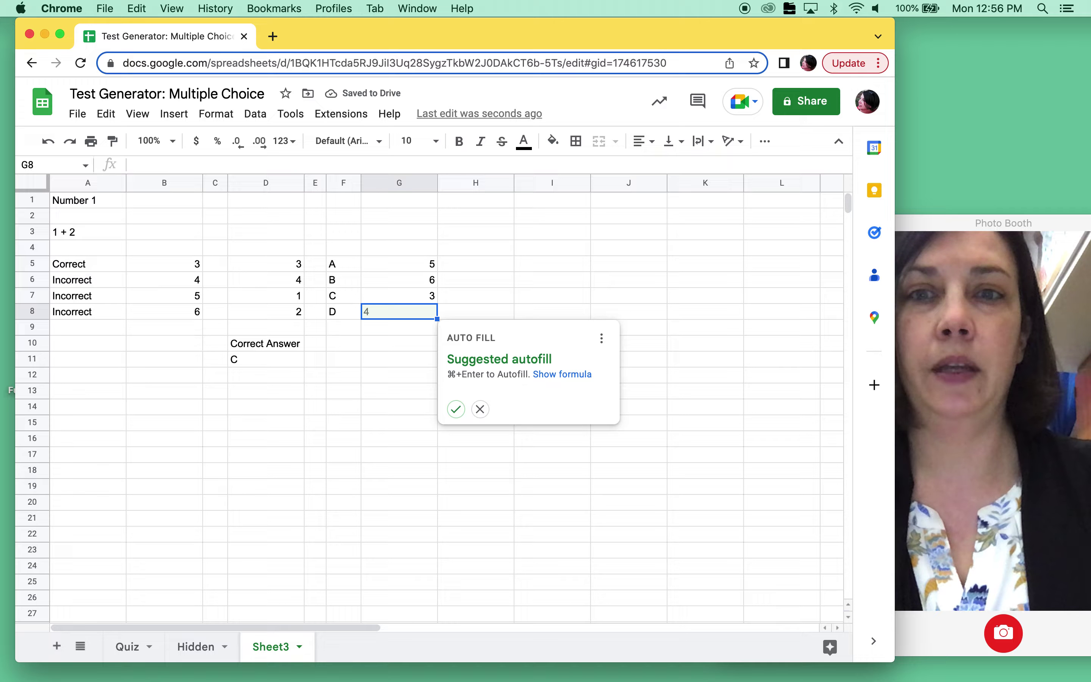
Start an IFS formula in G8 with the D5=4 → B5 and D6=4 → B6 pairs
{"action": "type", "text": "=ifs("}
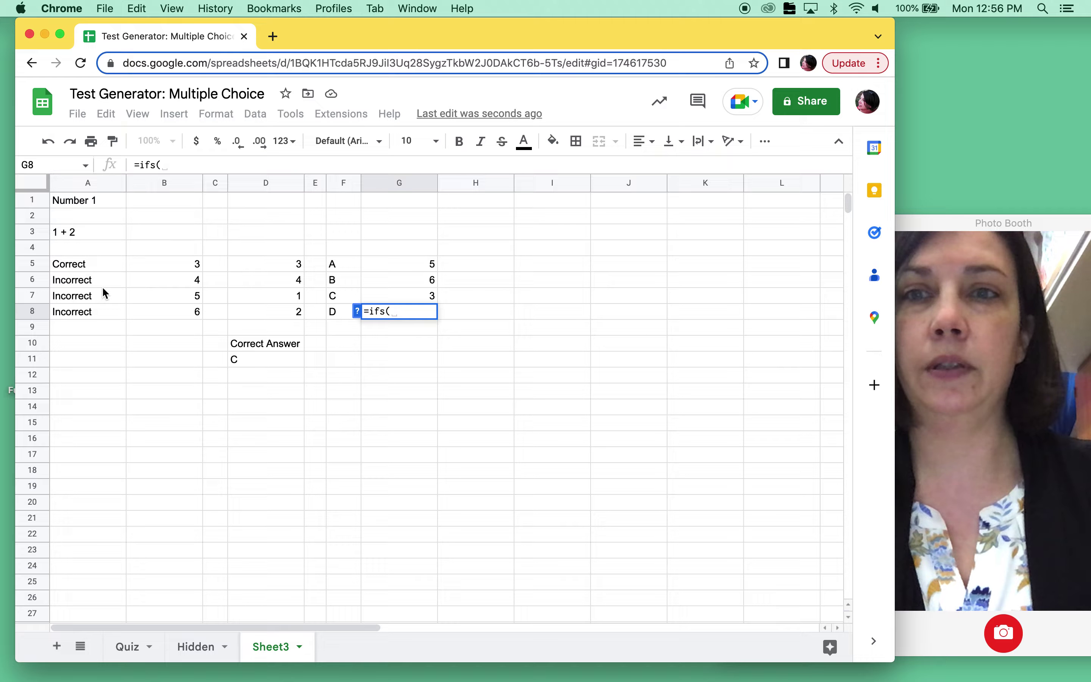
{"action": "left_click", "coordinate": [246, 266]}
{"action": "type", "text": "=4,"}
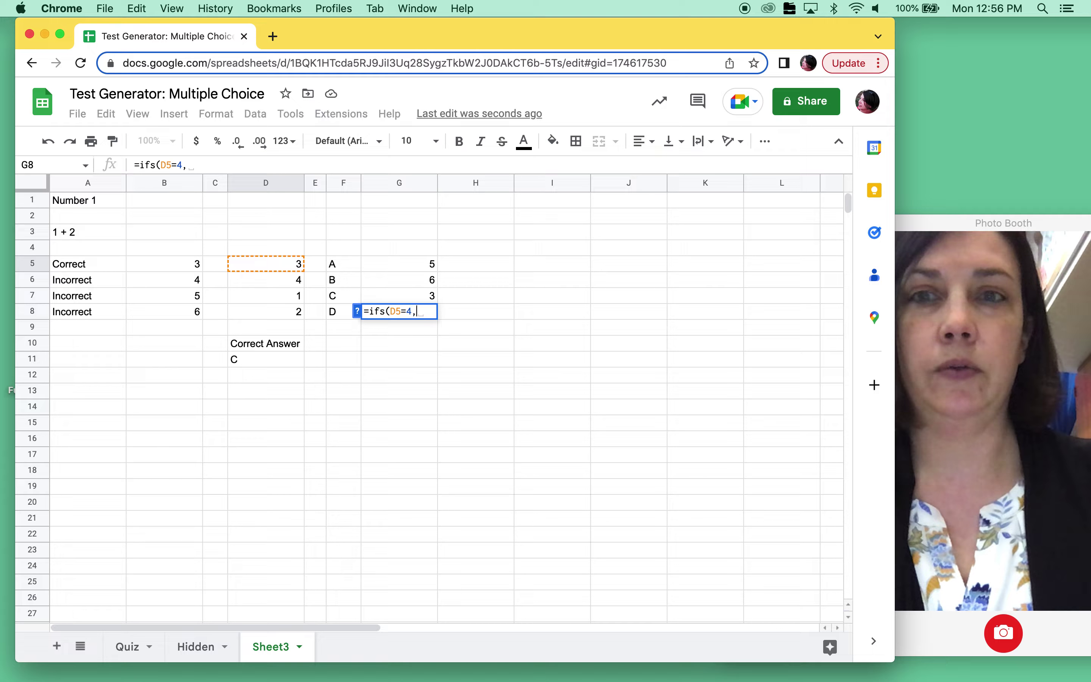
{"action": "left_click", "coordinate": [176, 267]}
{"action": "type", "text": ","}
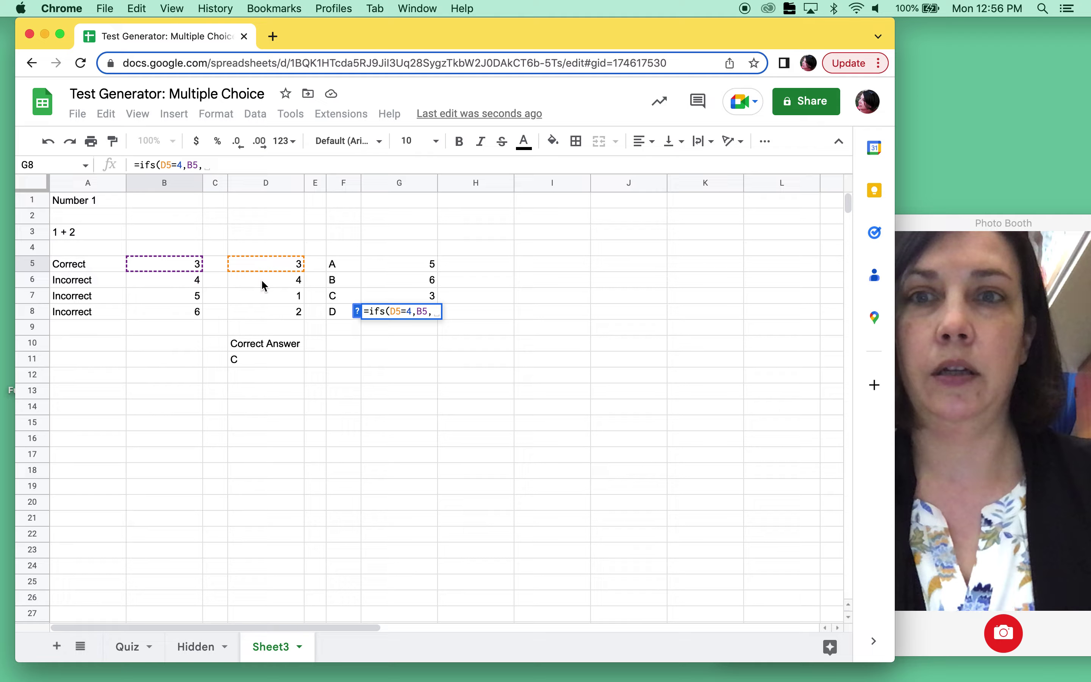
{"action": "left_click", "coordinate": [261, 279]}
{"action": "type", "text": "=4,"}
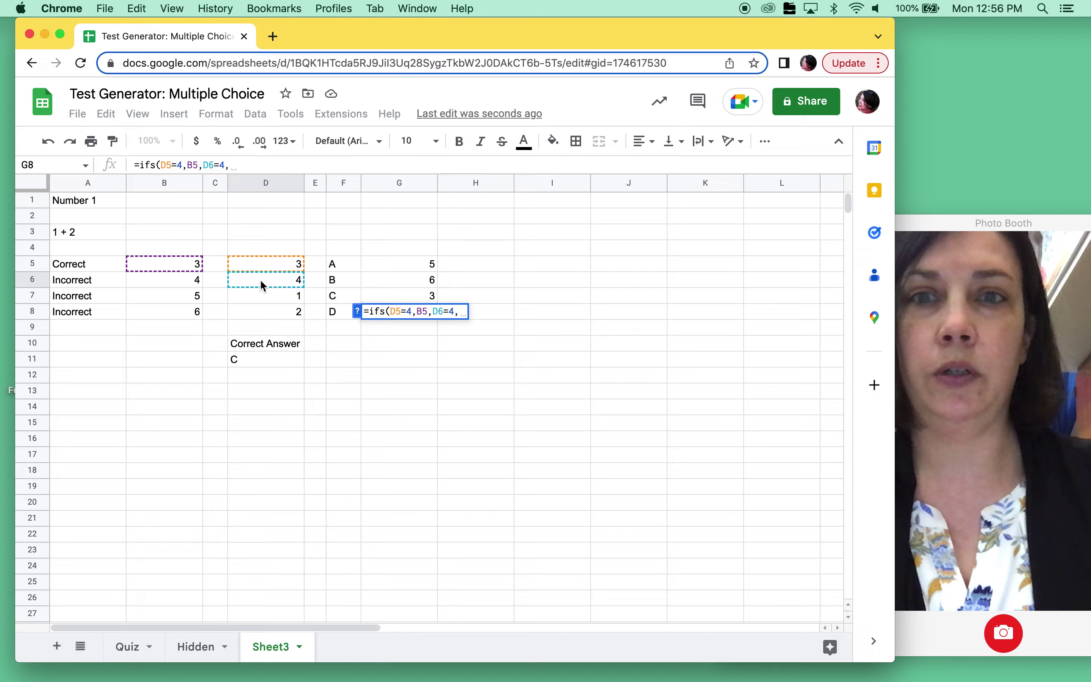
{"action": "left_click", "coordinate": [191, 282]}
{"action": "type", "text": ","}
Add the D7=4 → B7 and D8=4 → B8 pairs and enter the G8 formula
{"action": "left_click", "coordinate": [275, 298]}
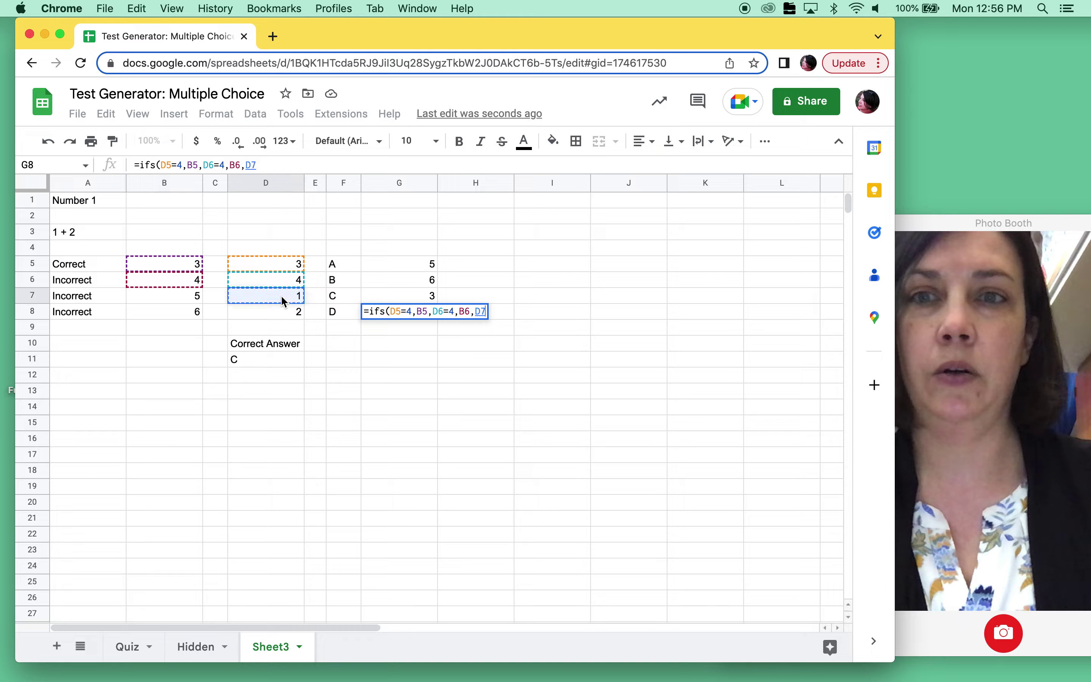
{"action": "type", "text": "=4,"}
{"action": "left_click", "coordinate": [163, 299]}
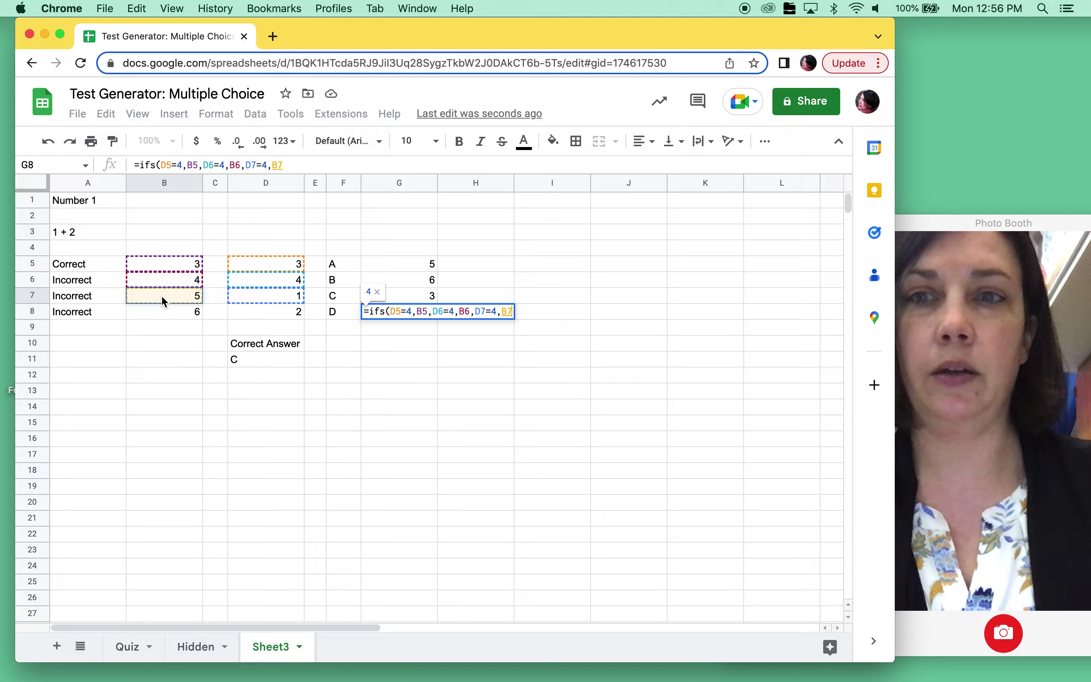
{"action": "type", "text": ","}
{"action": "left_click", "coordinate": [265, 315]}
{"action": "type", "text": "=4,"}
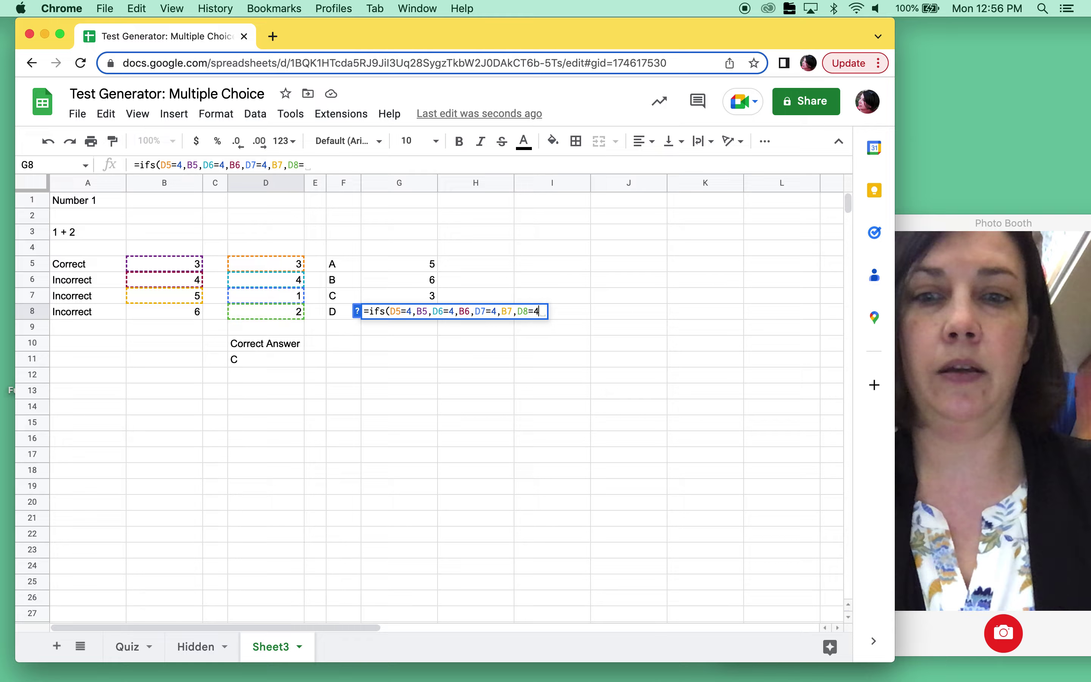
{"action": "left_click", "coordinate": [185, 307]}
{"action": "key", "text": "Return"}
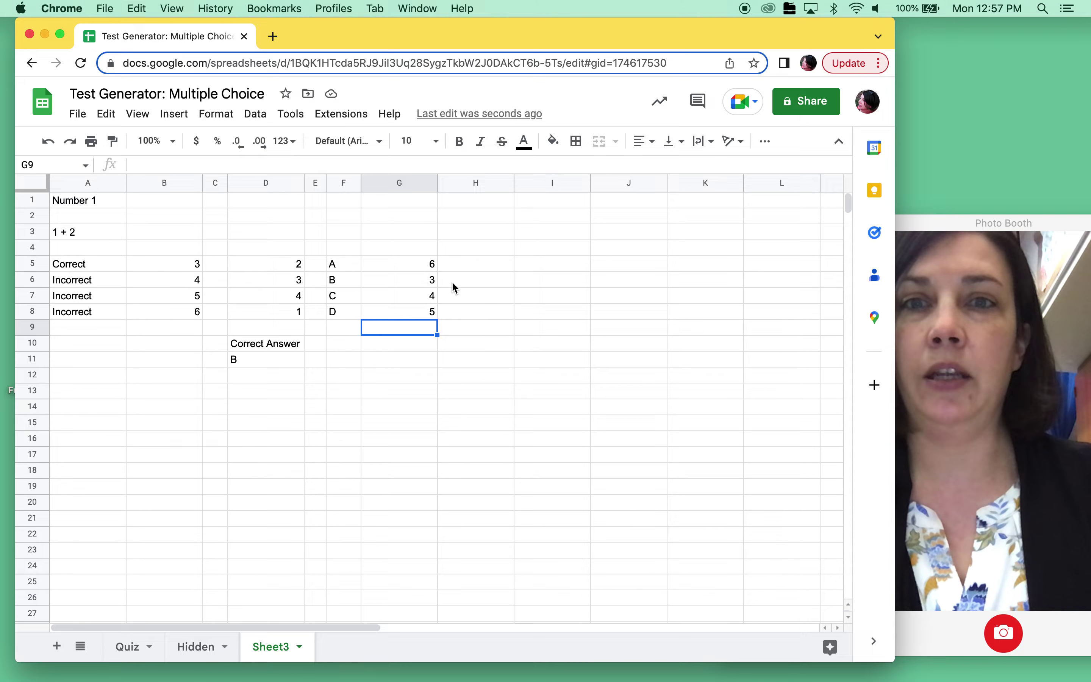
Narrow column G to fit its option values, then deselect to an empty cell
{"action": "left_click_drag", "start_coordinate": [437, 183], "coordinate": [391, 183]}
{"action": "left_click", "coordinate": [485, 397]}
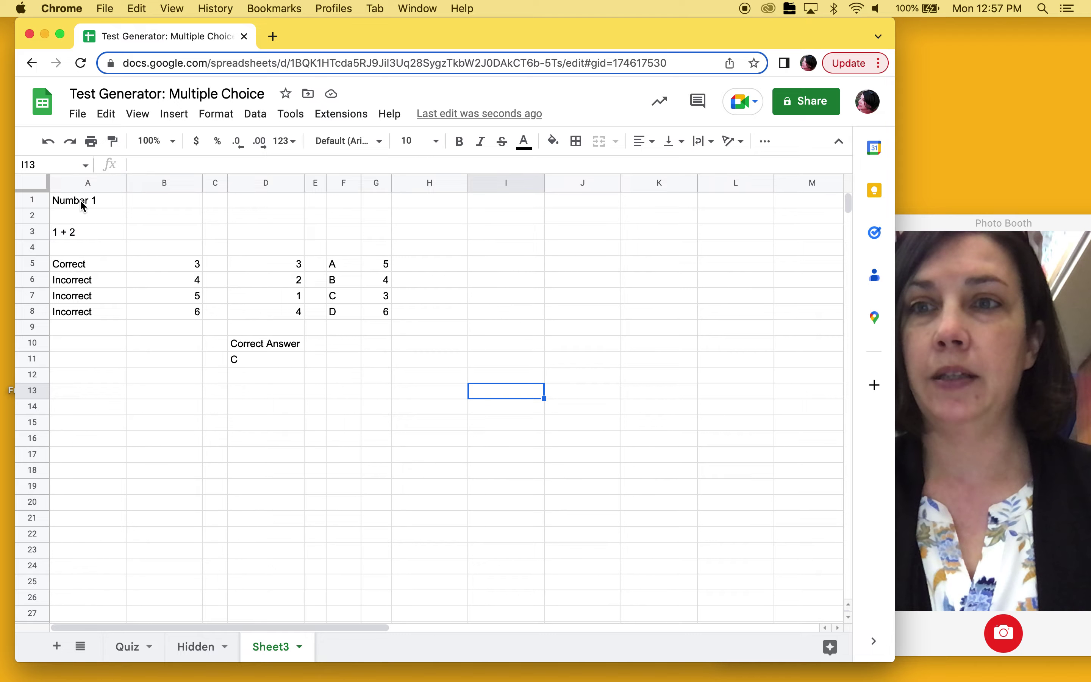
Copy the question block A1:G11 and paste it starting at A14
{"action": "left_click_drag", "start_coordinate": [78, 204], "coordinate": [385, 360]}
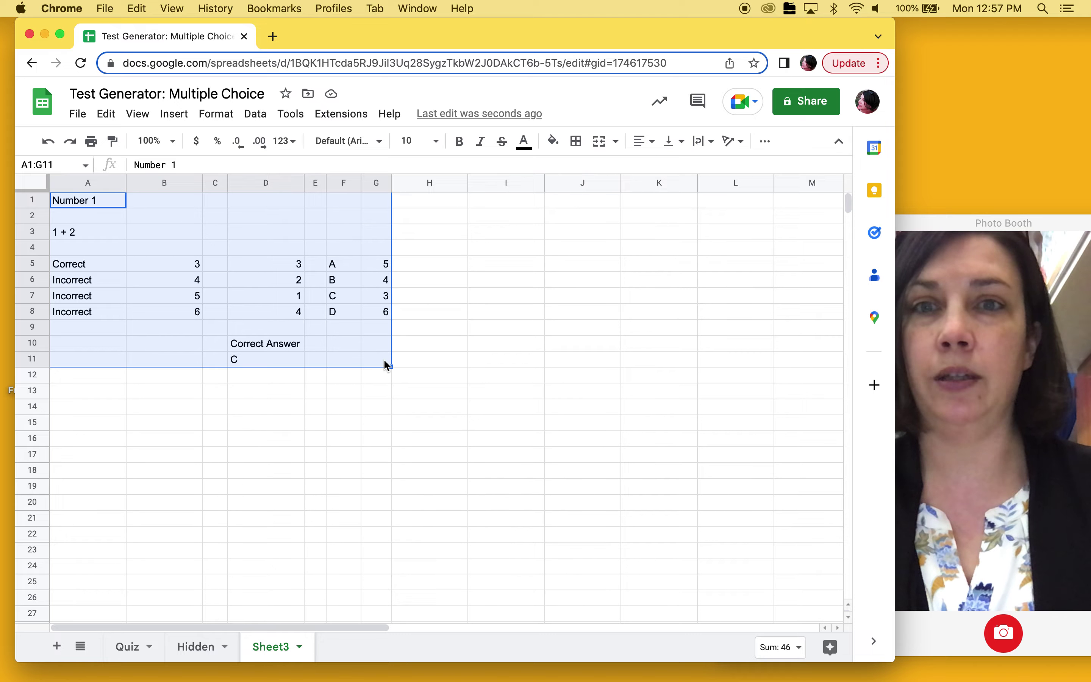
{"action": "key", "text": "super+c"}
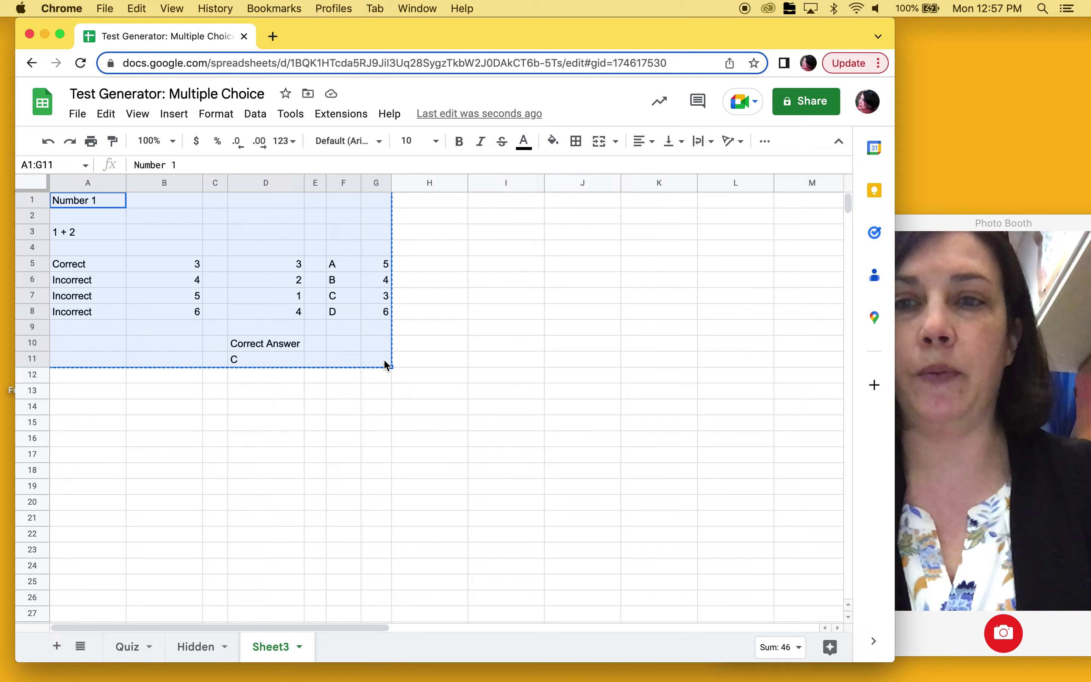
{"action": "left_click", "coordinate": [107, 407]}
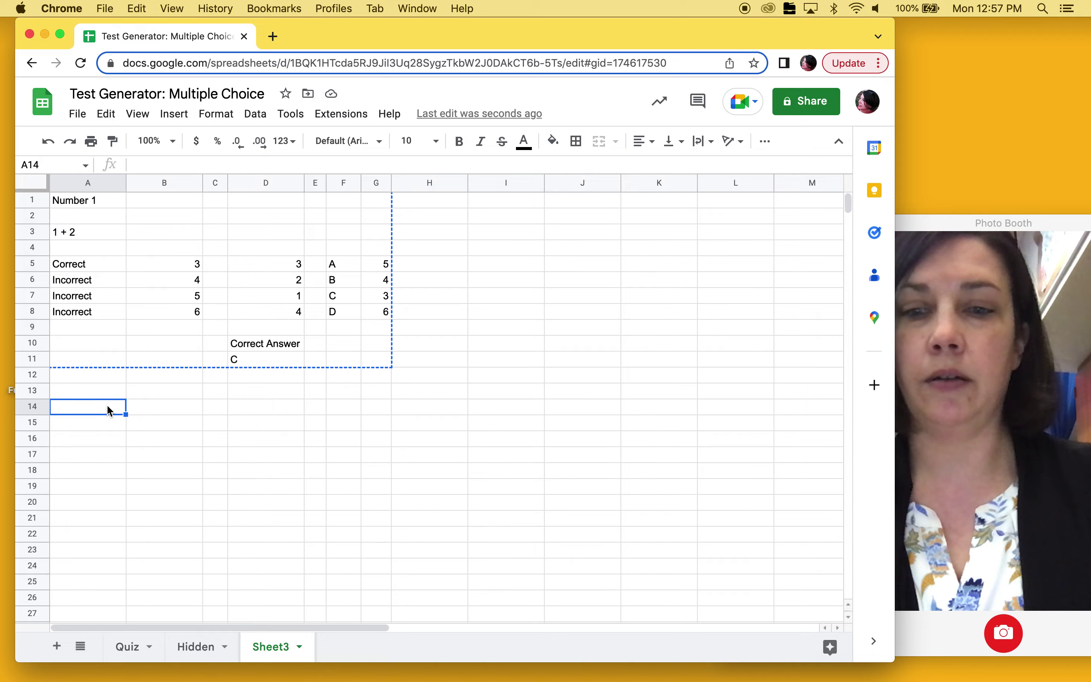
{"action": "key", "text": "super+v"}
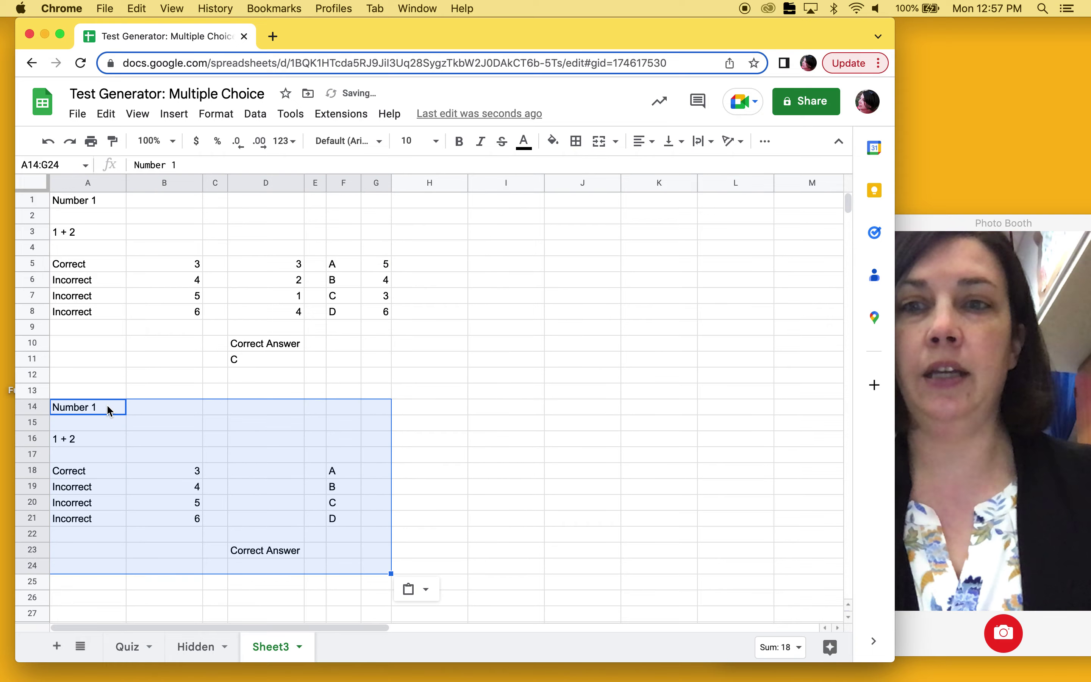
Change the copied block's title in A14 from Number 1 to Number 2
{"action": "left_click", "coordinate": [453, 439]}
{"action": "left_click", "coordinate": [99, 406]}
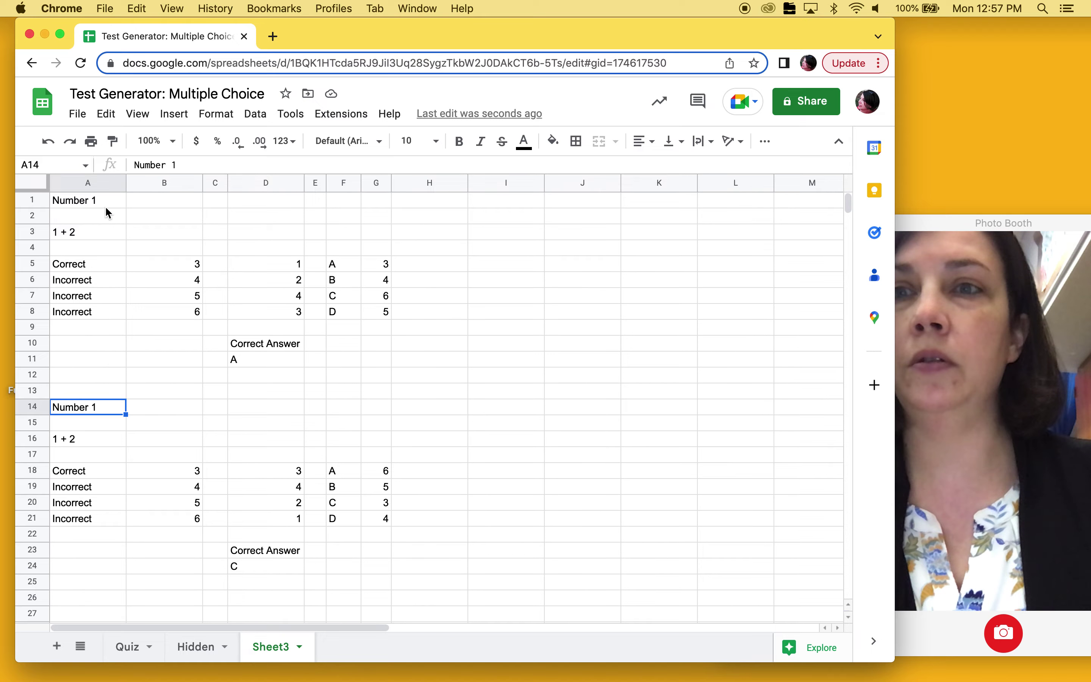
{"action": "left_click", "coordinate": [201, 158]}
{"action": "key", "text": "BackSpace"}
{"action": "type", "text": "2"}
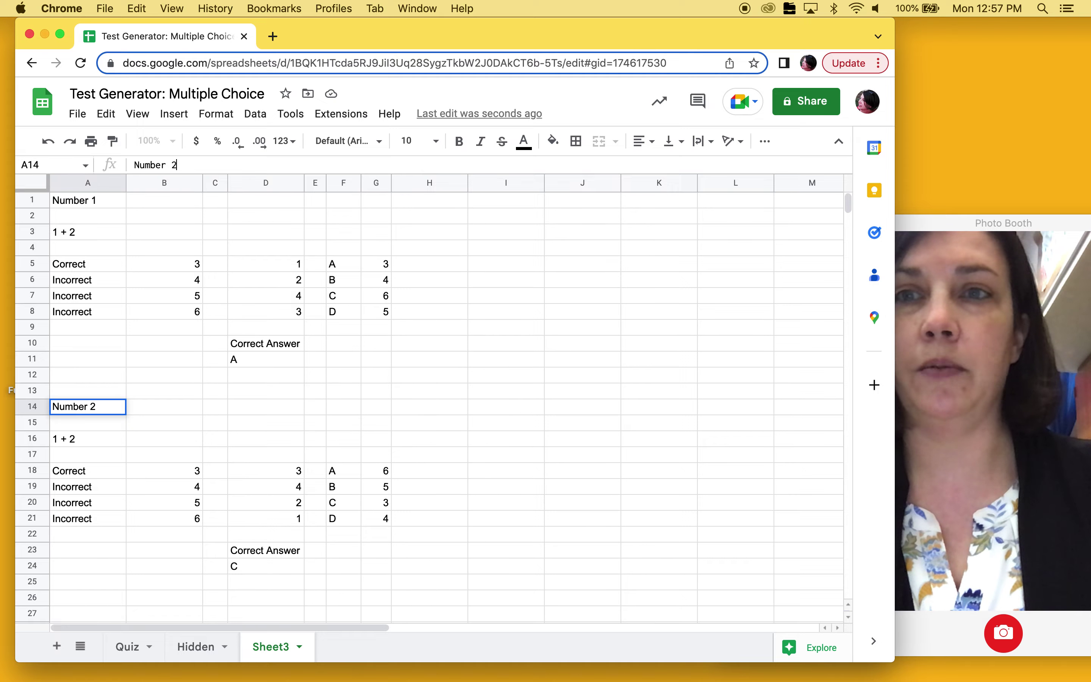
{"action": "key", "text": "Return"}
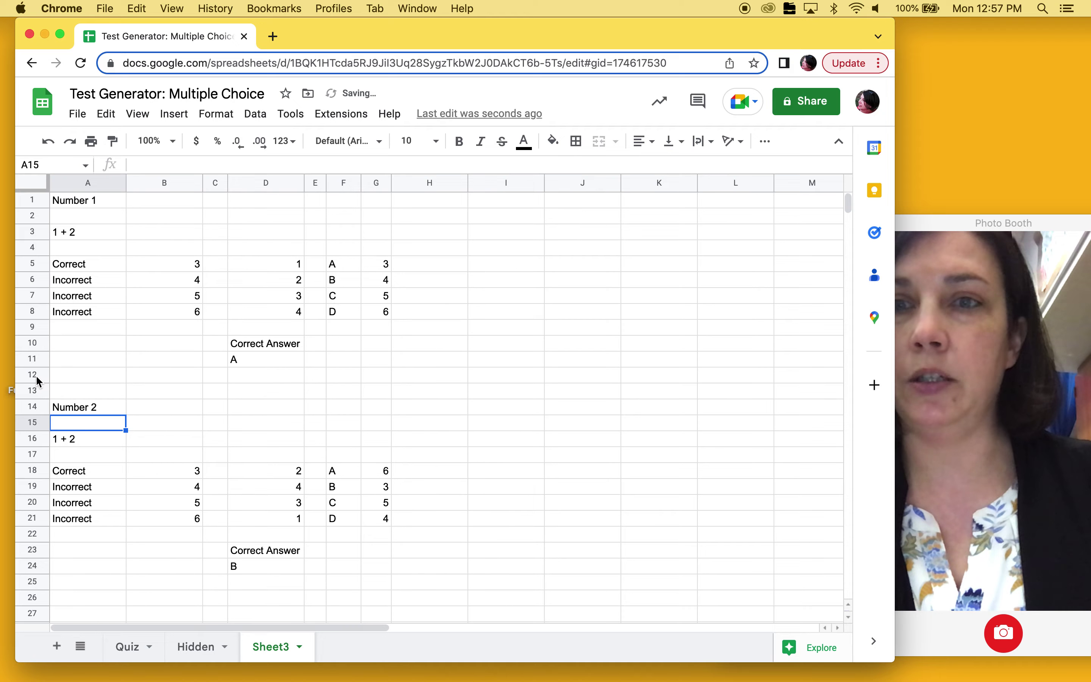
Fill all of row 13 grey as a separator between the two questions
{"action": "left_click", "coordinate": [38, 390]}
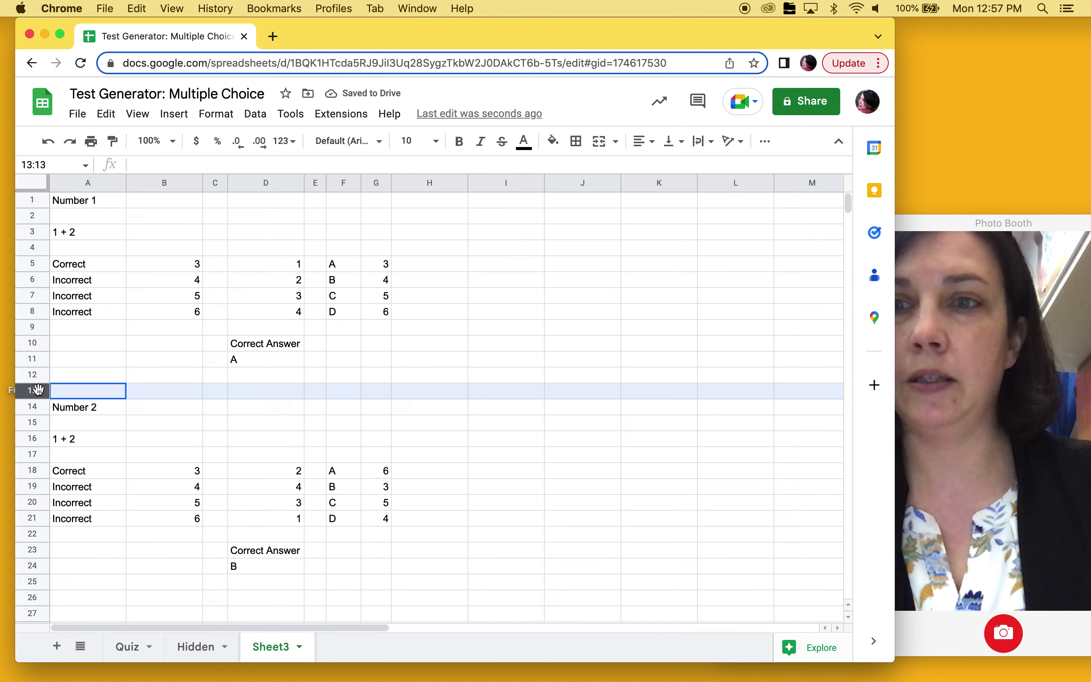
{"action": "left_click", "coordinate": [553, 141]}
{"action": "left_click", "coordinate": [609, 193]}
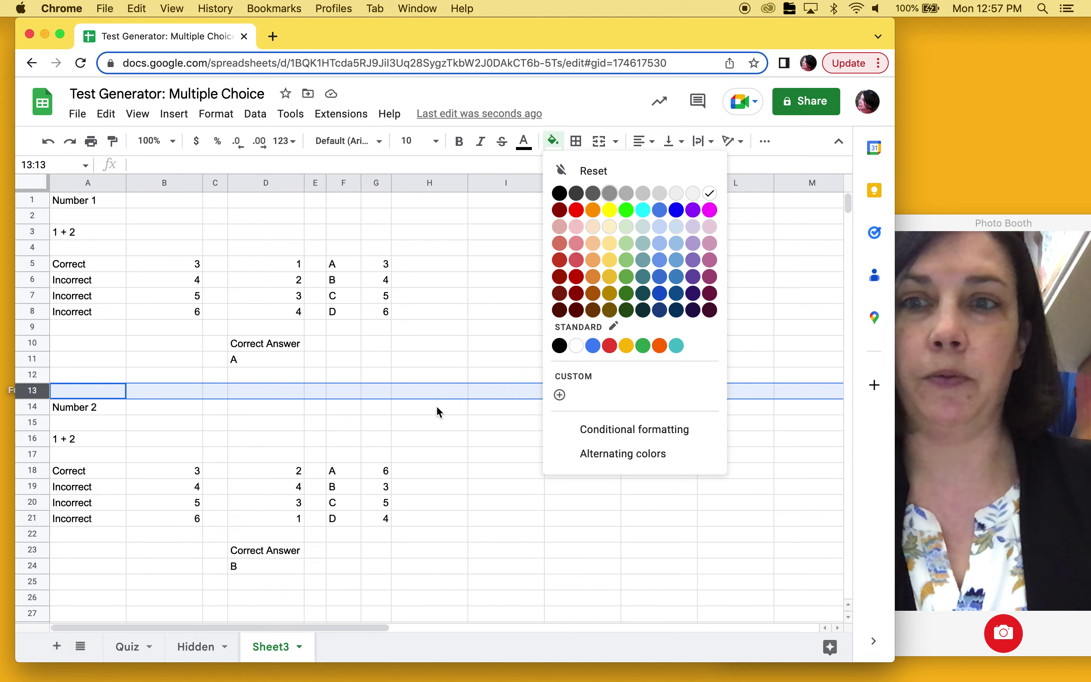
{"action": "left_click", "coordinate": [439, 412]}
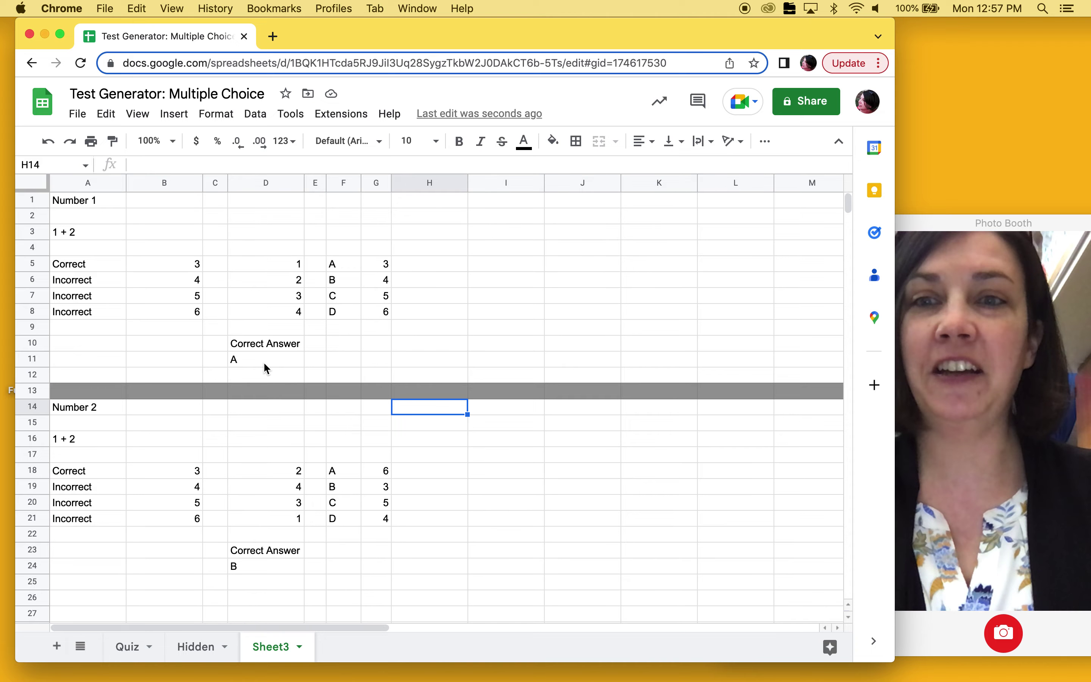
{"action": "left_click", "coordinate": [263, 469]}
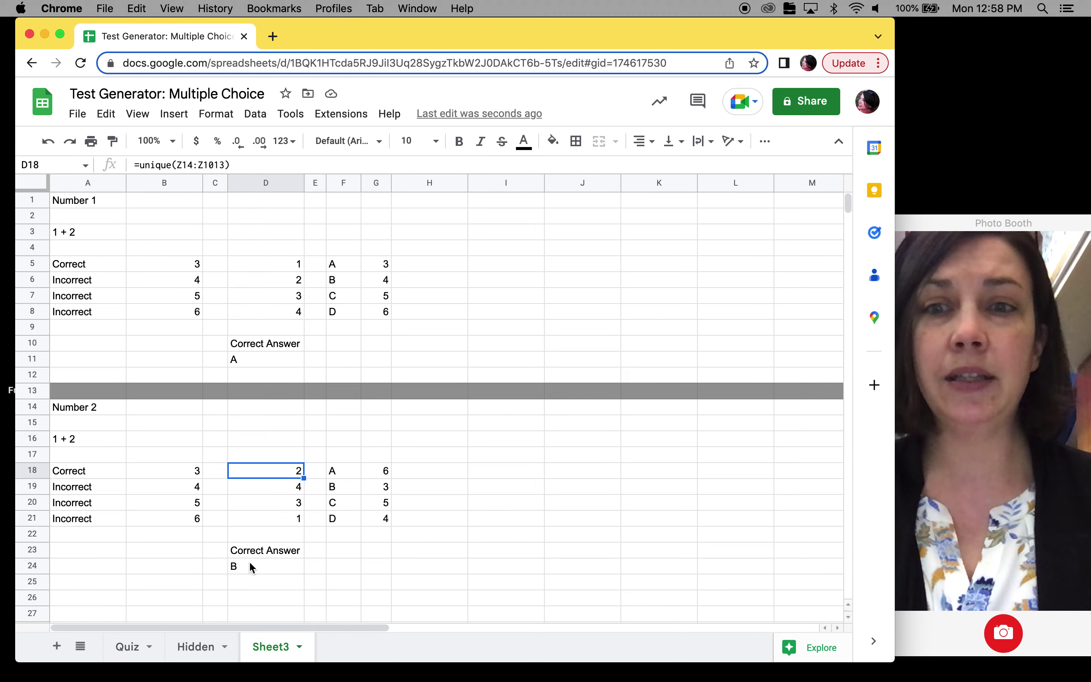
Set the second question to 10 + 2 with answers 12 (correct), 13, 14 and 15
{"action": "left_click", "coordinate": [96, 443]}
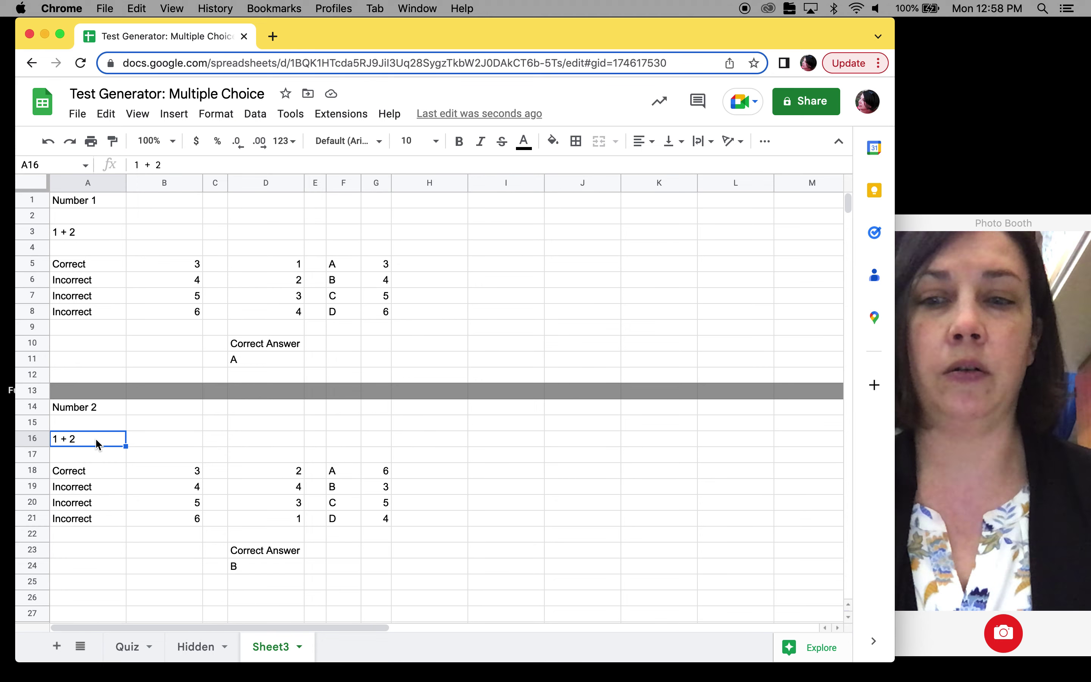
{"action": "type", "text": "10 + 2"}
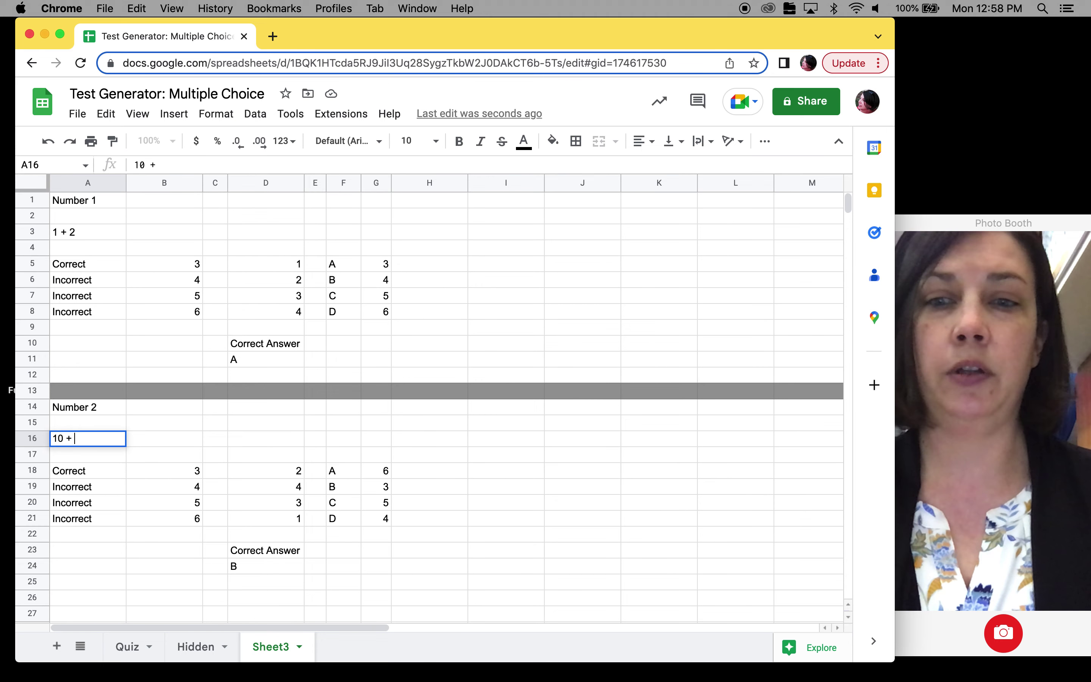
{"action": "left_click", "coordinate": [169, 474]}
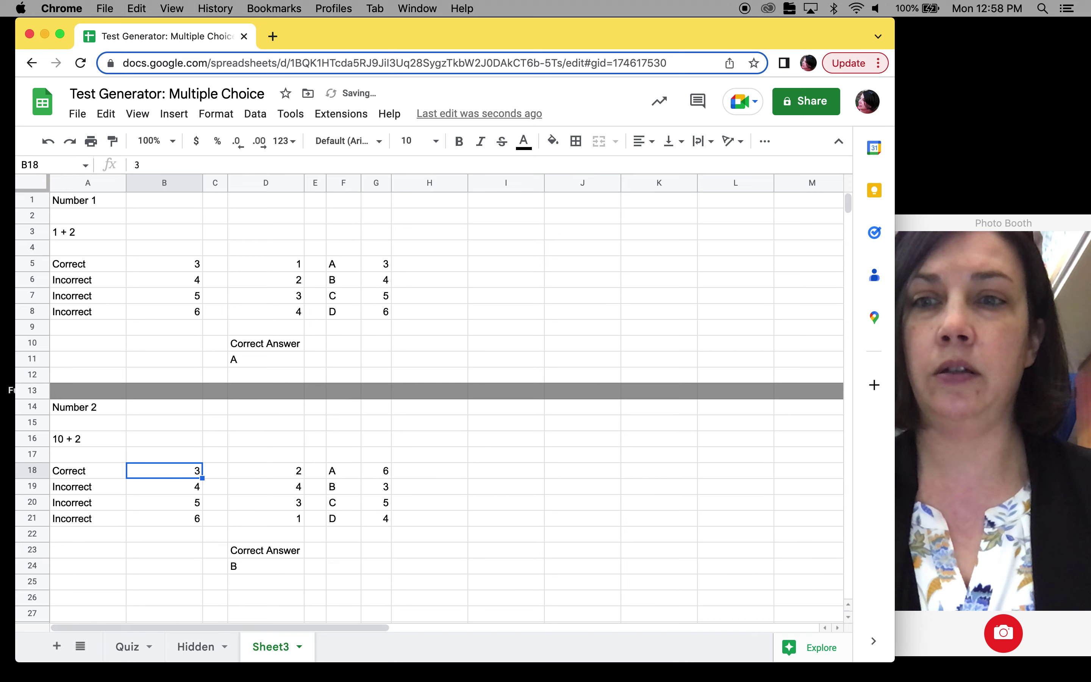
{"action": "type", "text": "12"}
{"action": "key", "text": "Return"}
{"action": "type", "text": "13"}
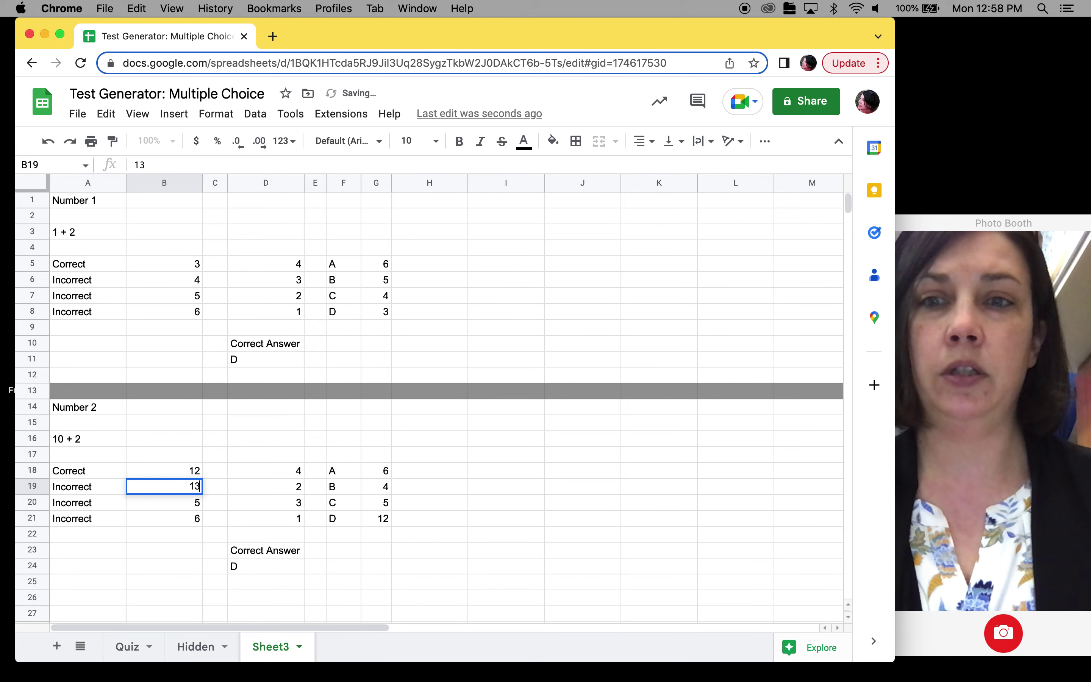
{"action": "key", "text": "Return"}
{"action": "type", "text": "14"}
{"action": "key", "text": "Return"}
{"action": "type", "text": "15"}
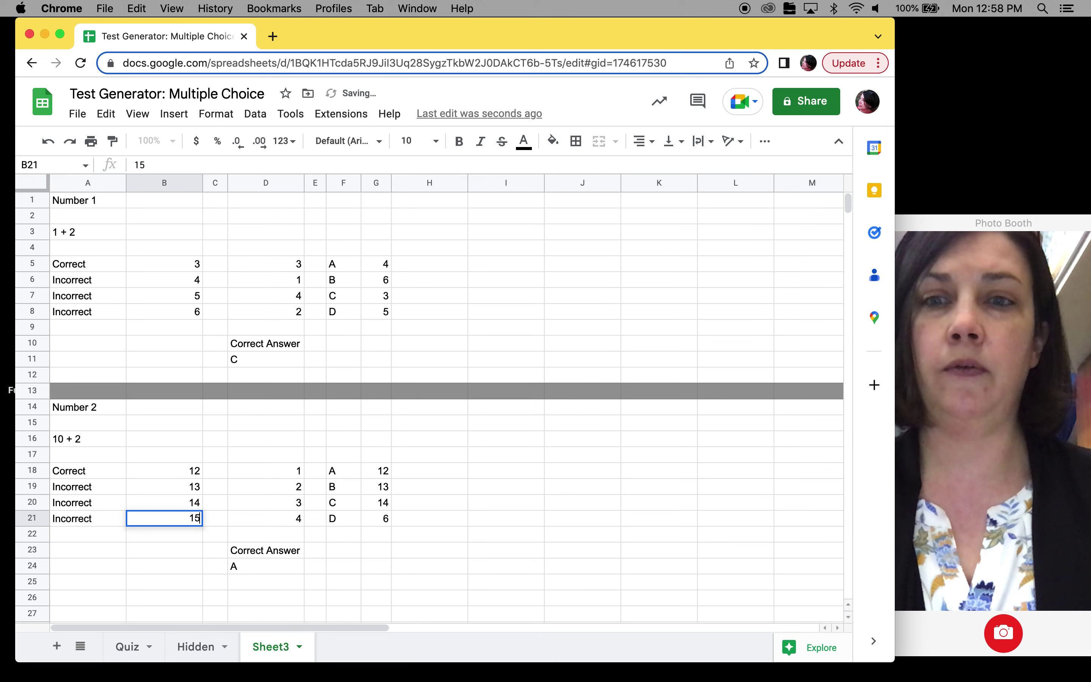
{"action": "key", "text": "Return"}
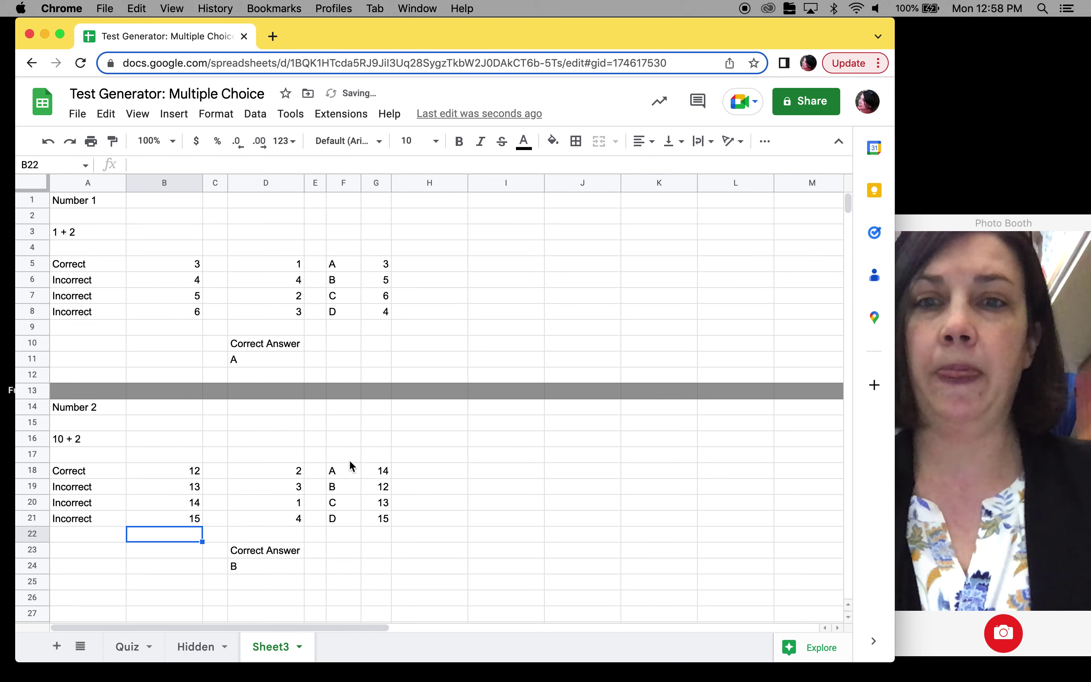
Force several recalculations from an empty cell with Delete so both blocks reshuffle their options
{"action": "left_click", "coordinate": [524, 501]}
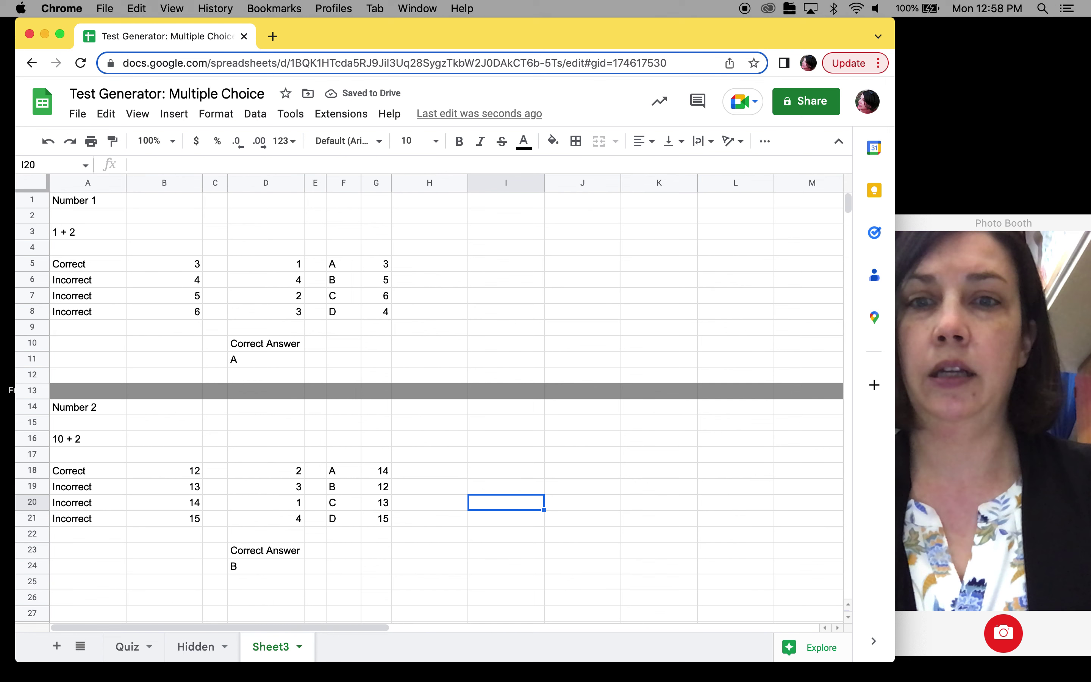
{"action": "key", "text": "Delete"}
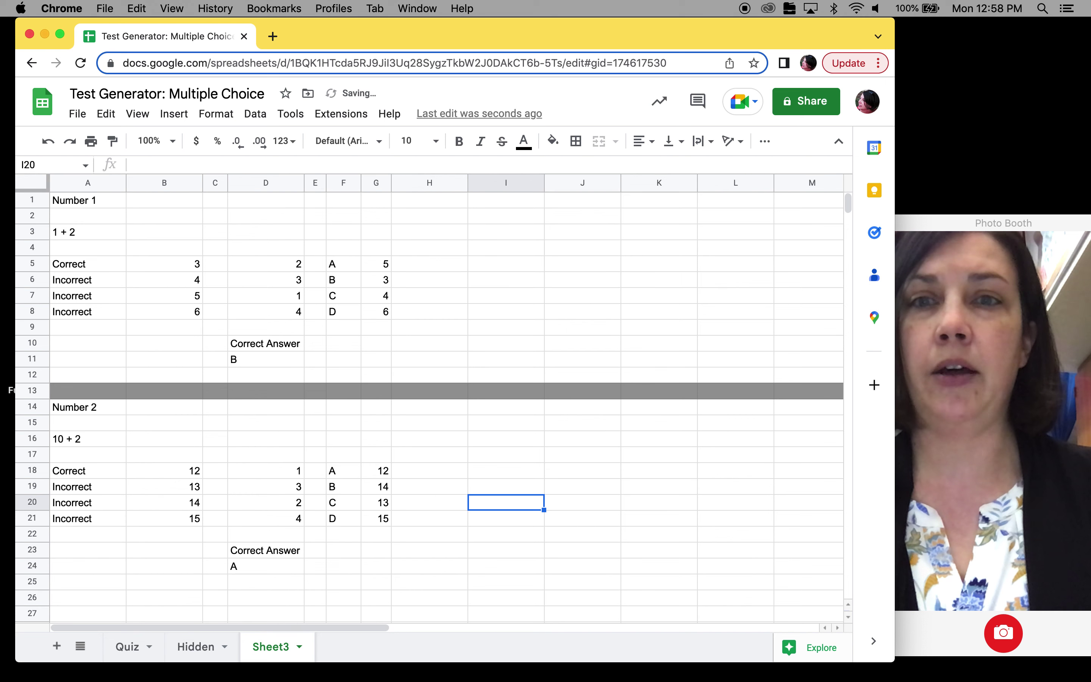
{"action": "key", "text": "Delete"}
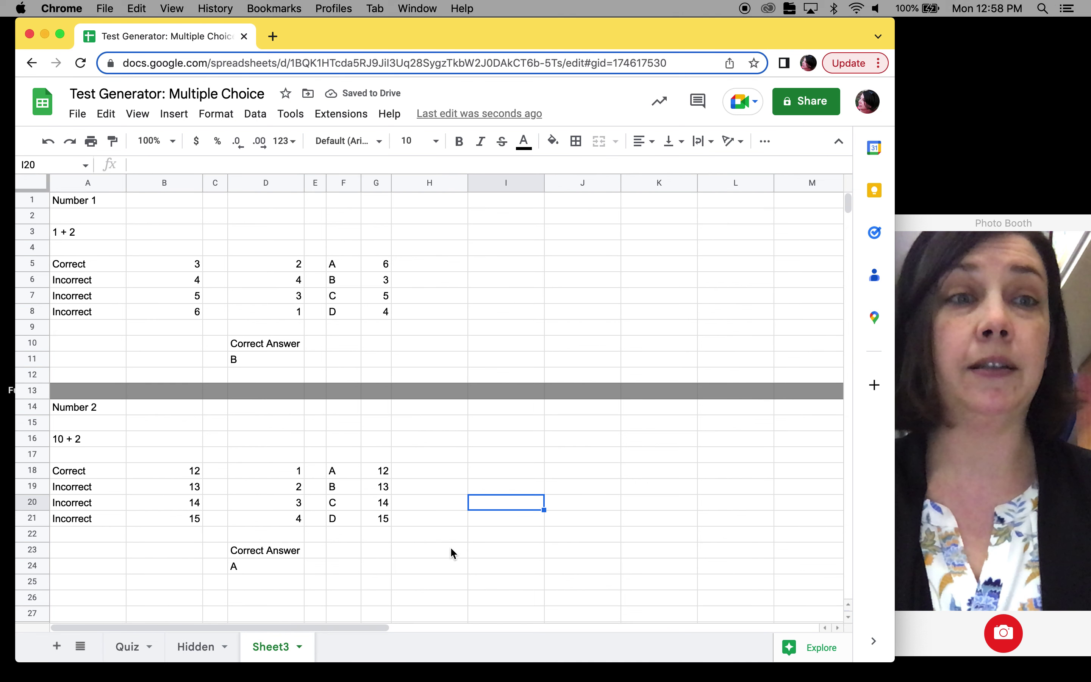
{"action": "key", "text": "Delete"}
{"action": "key", "text": "Delete"}
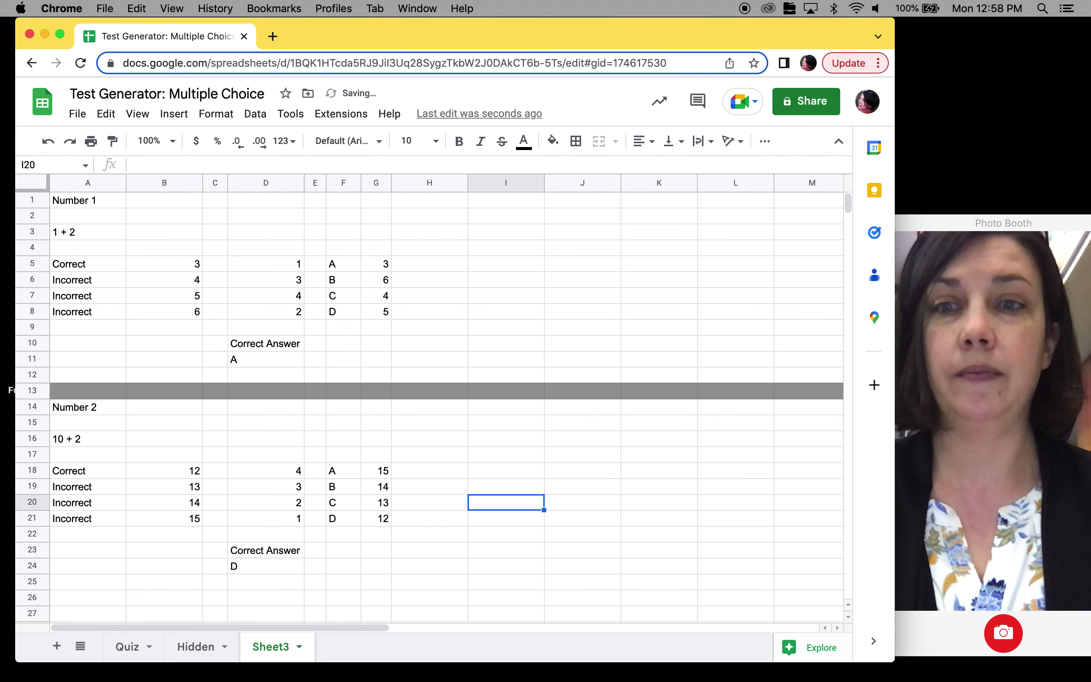
{"action": "key", "text": "Delete"}
{"action": "key", "text": "Delete"}
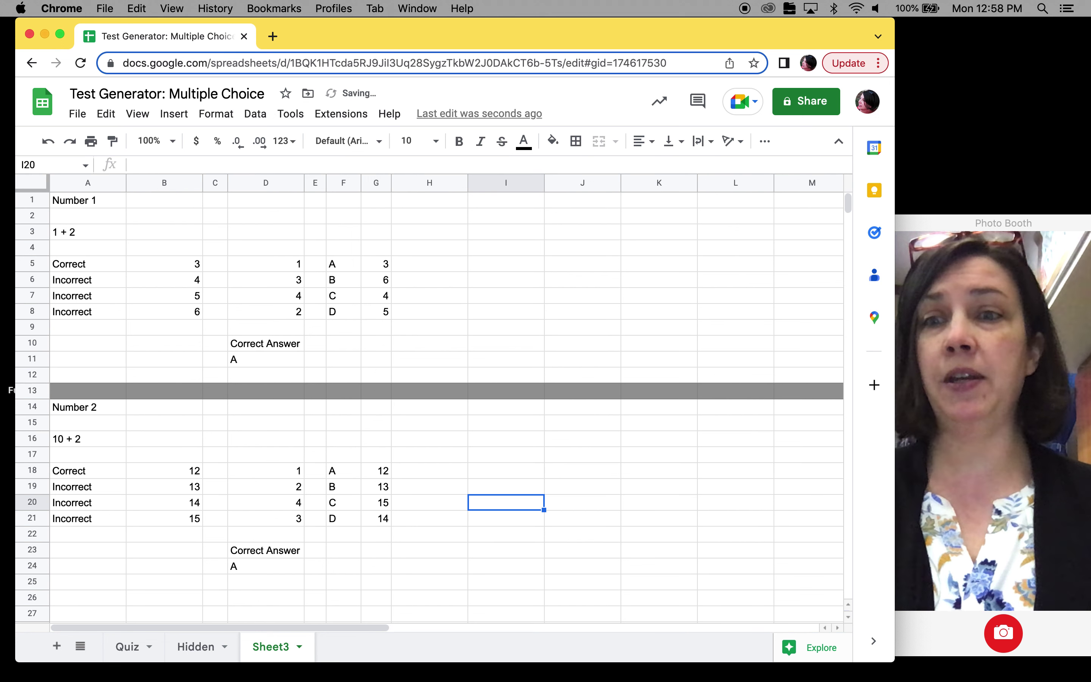